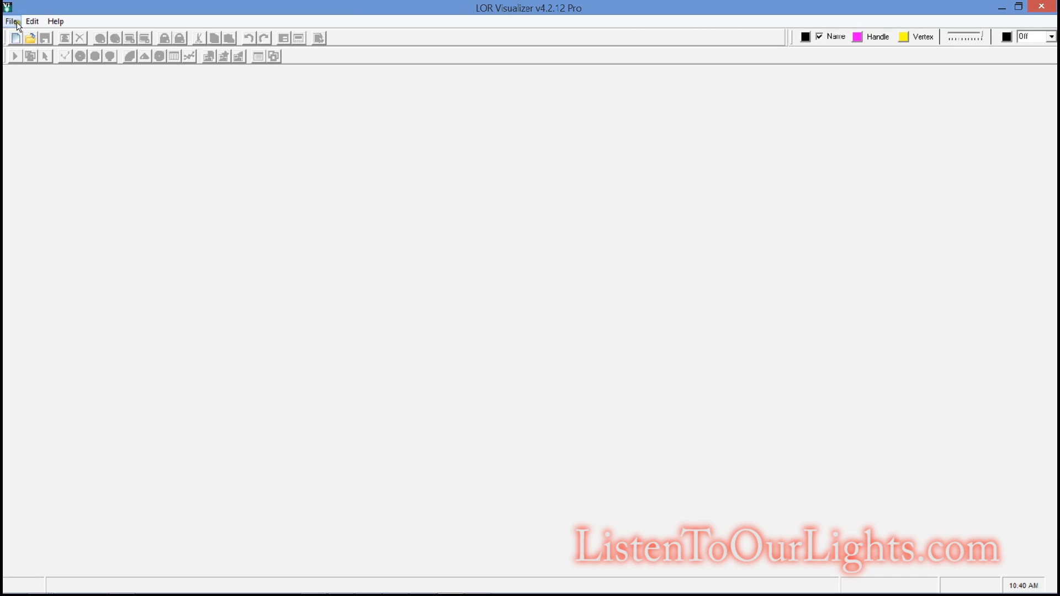
Step: Start a new visualization and browse for its background picture
left_click(14, 38)
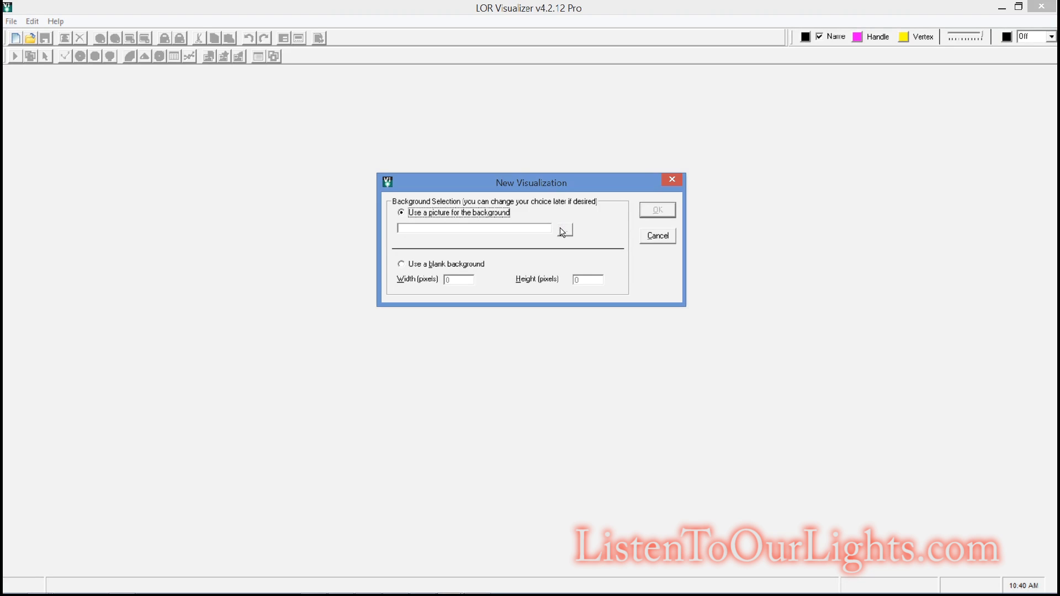
left_click(562, 232)
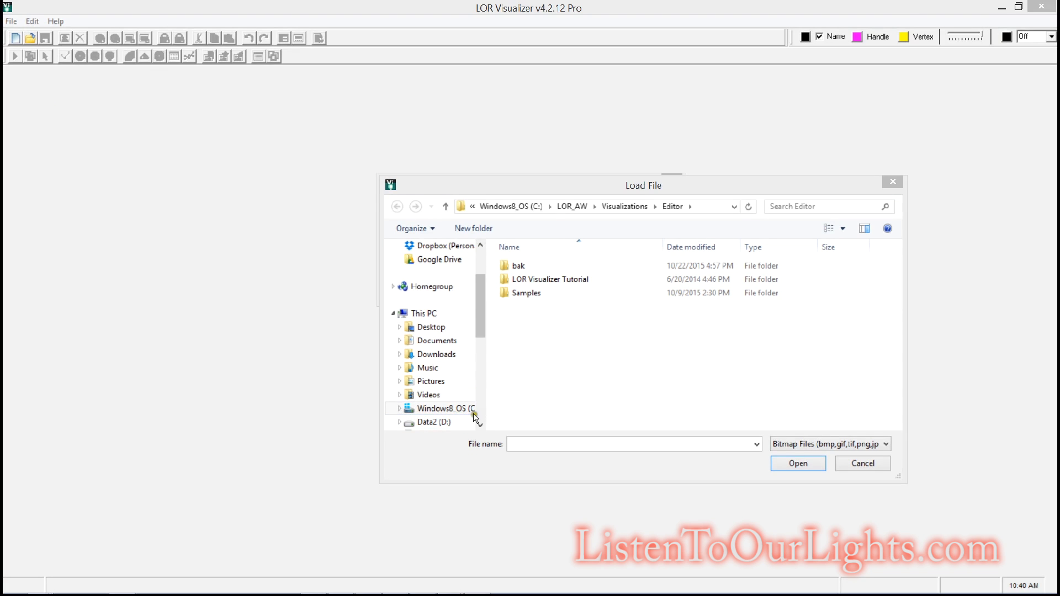
Step: Load BoscoyoChromaFlake 04.jpg from D:\Christmas 2016\Boscoyo Snowflakes as the background picture
left_click(426, 422)
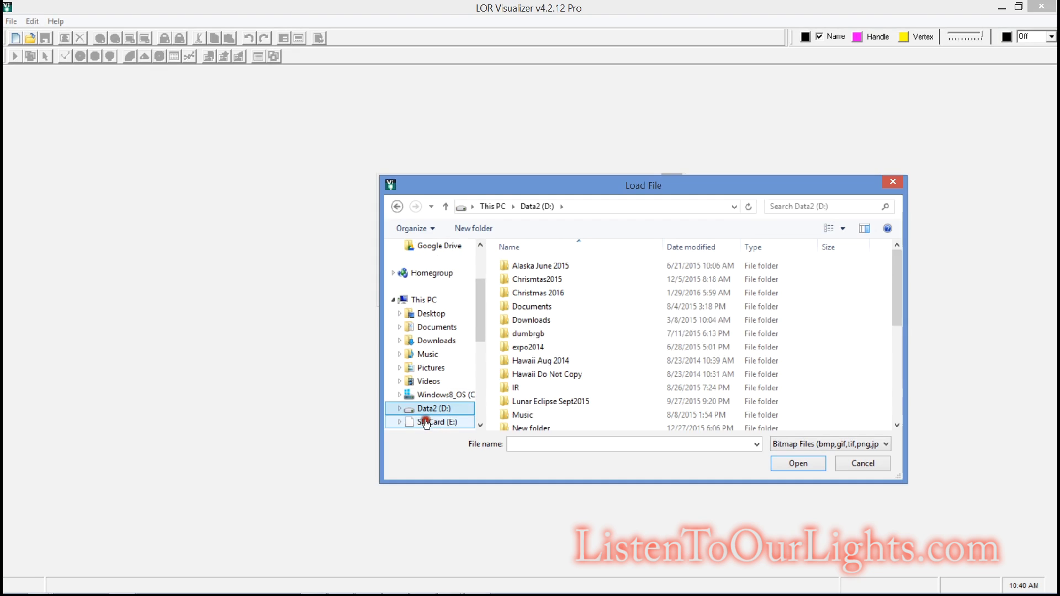
double_click(538, 293)
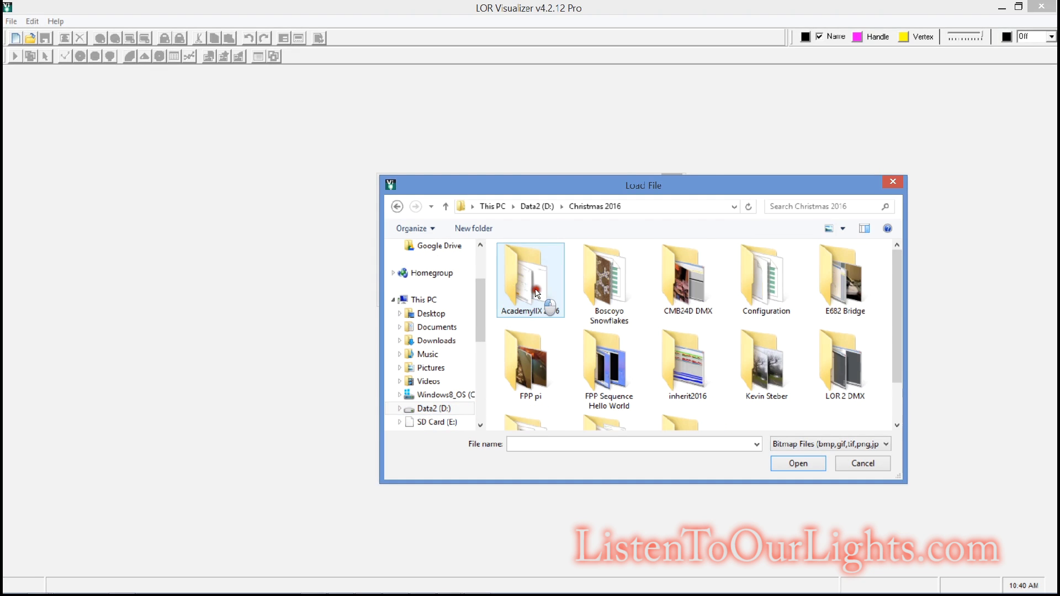
double_click(598, 296)
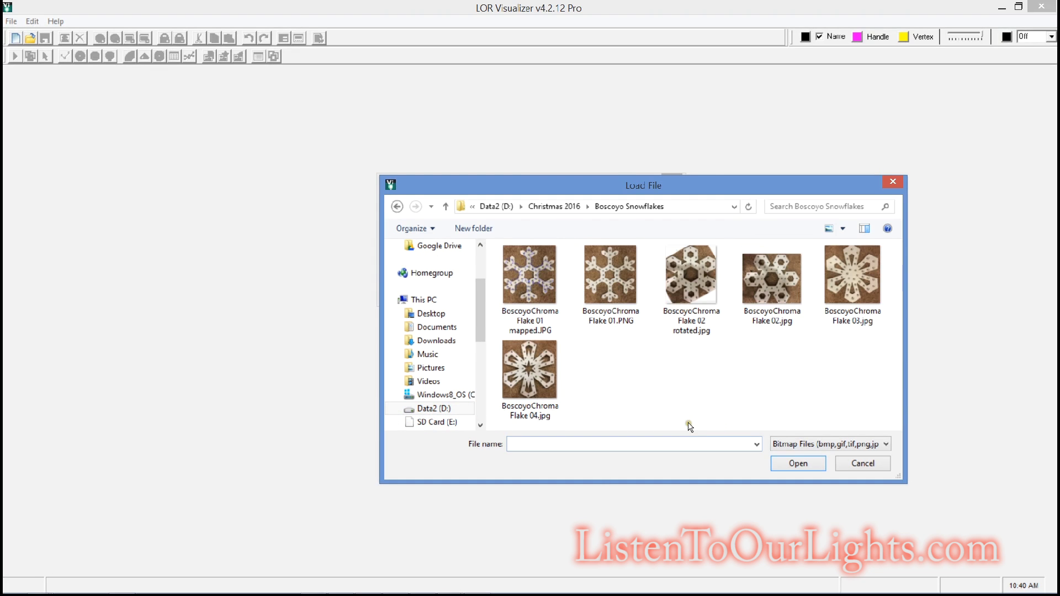
left_click(820, 367)
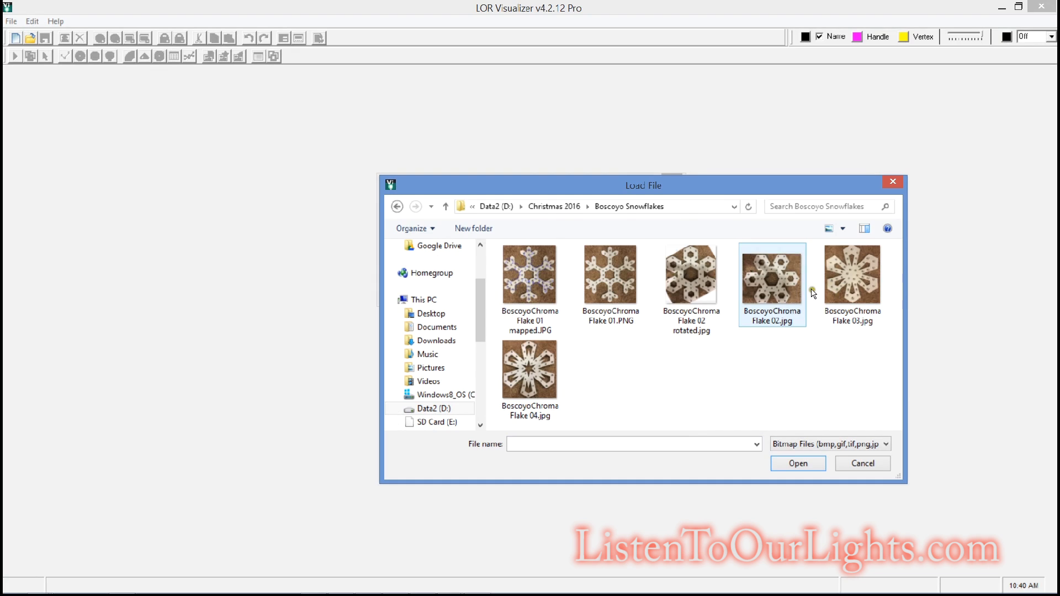
left_click(546, 347)
left_click(794, 463)
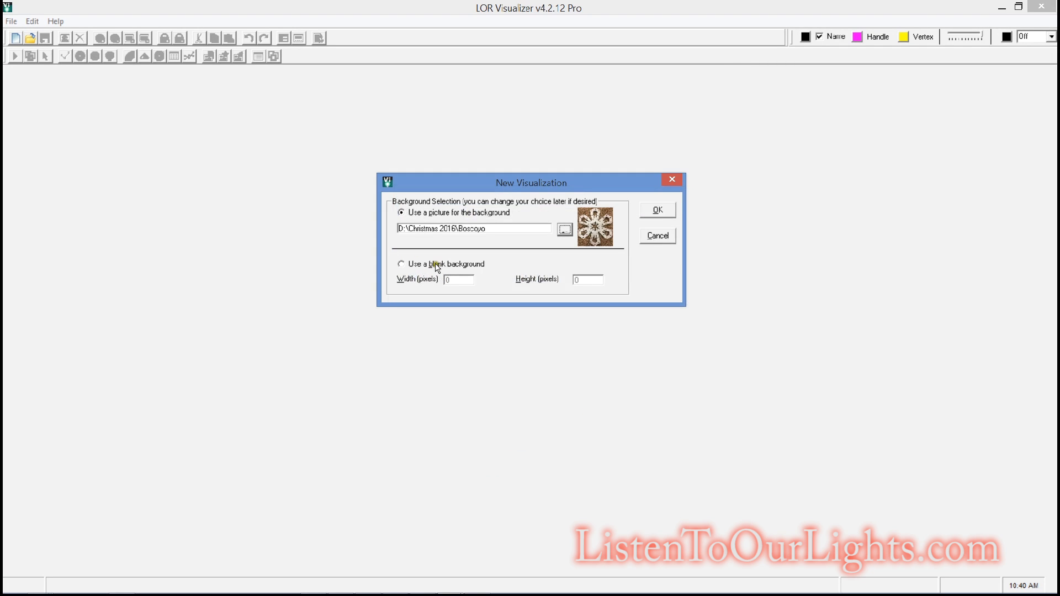
Step: Accept the snowflake photo background and resize the simulation to 700 × 760, keeping aspect ratio
left_click(653, 216)
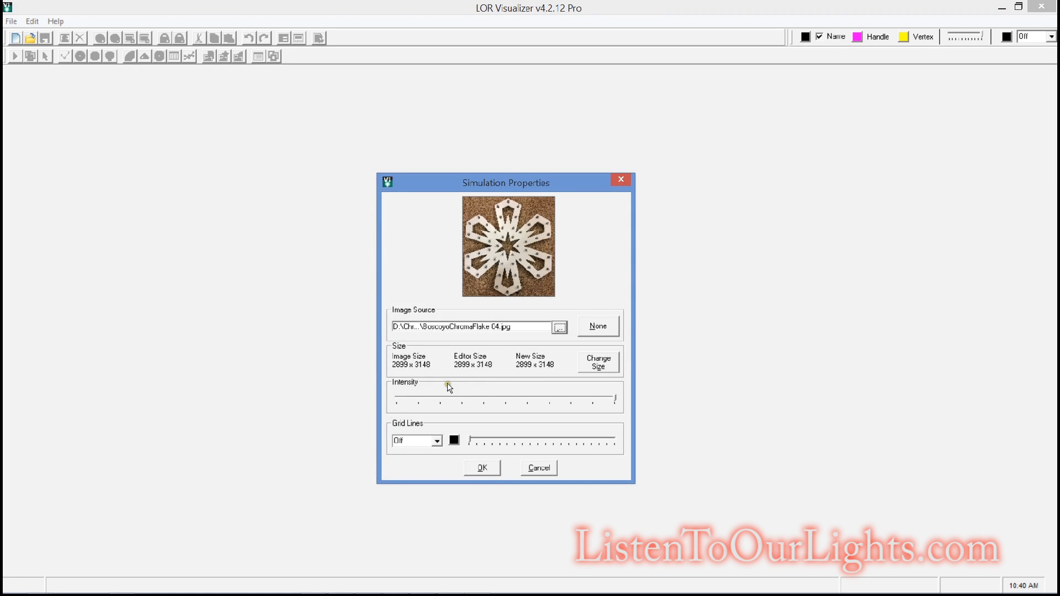
left_click(414, 407)
left_click(486, 367)
left_click(595, 363)
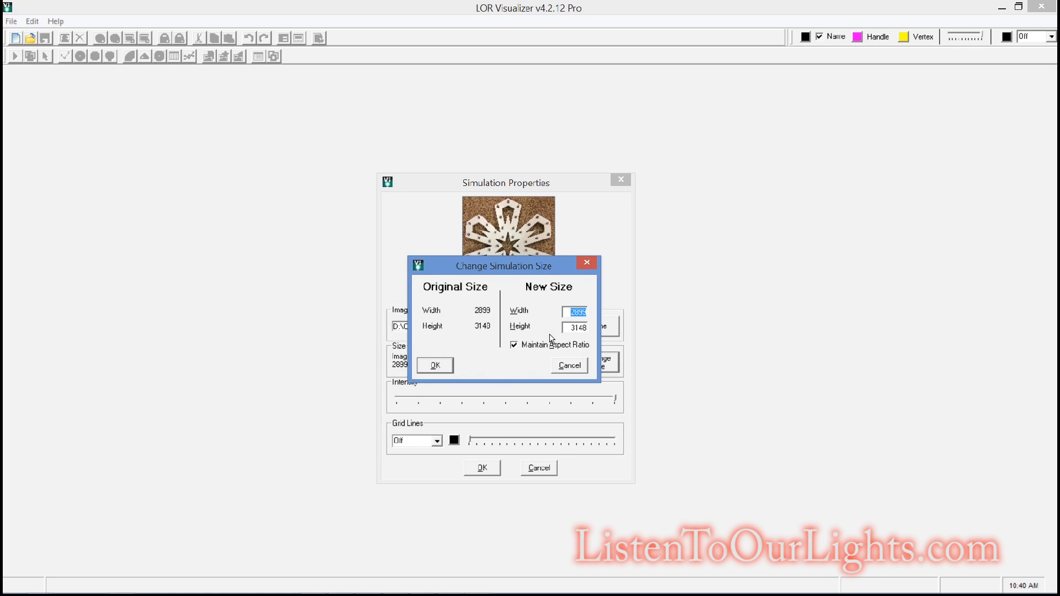
type("700")
left_click(443, 368)
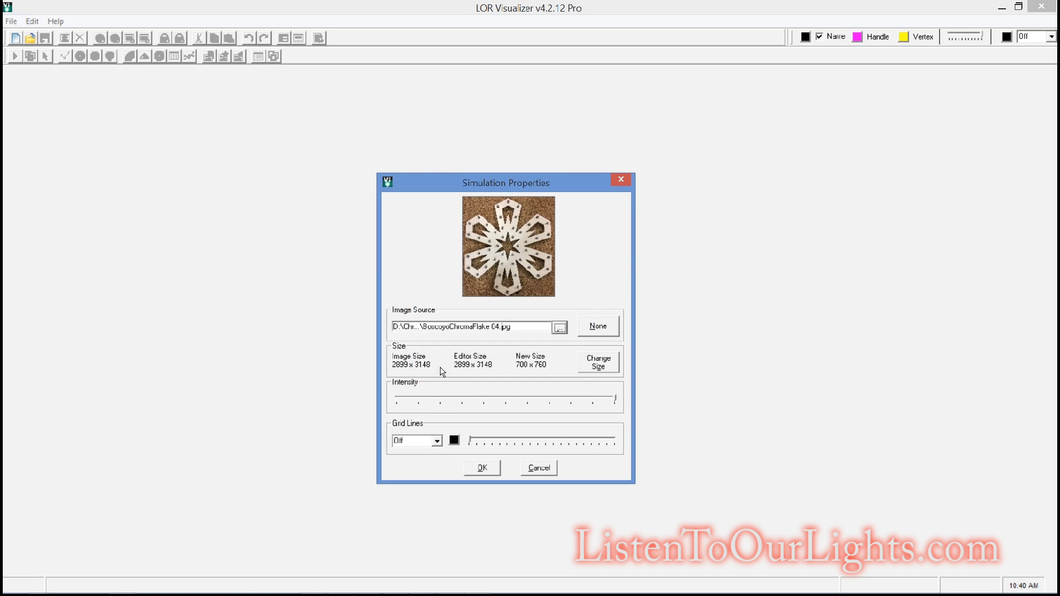
left_click(480, 475)
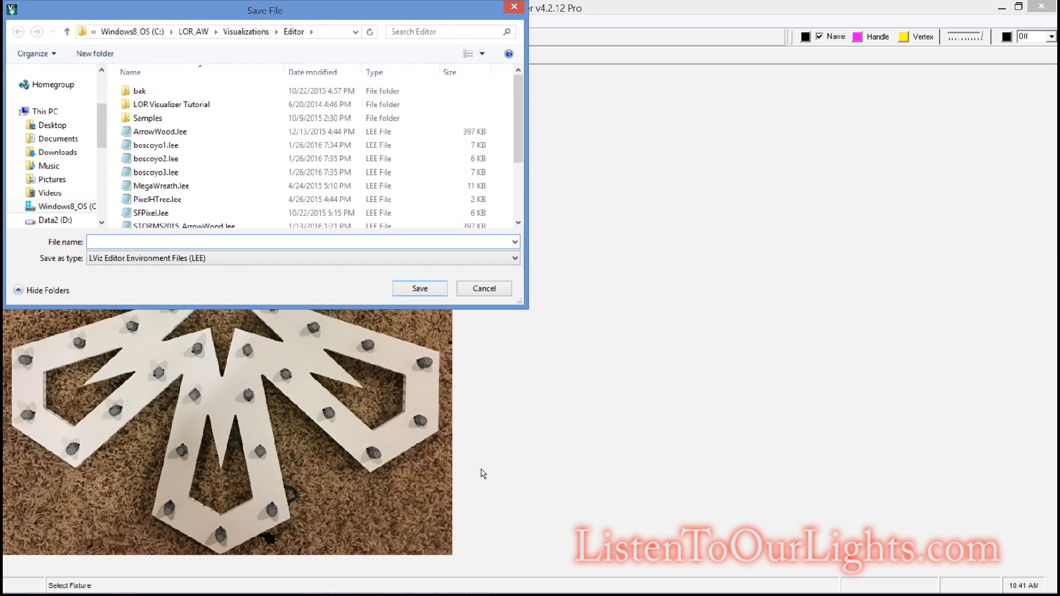
Step: Save the visualization as boscoyodemo.lee in the Editor folder
type("boscoyo")
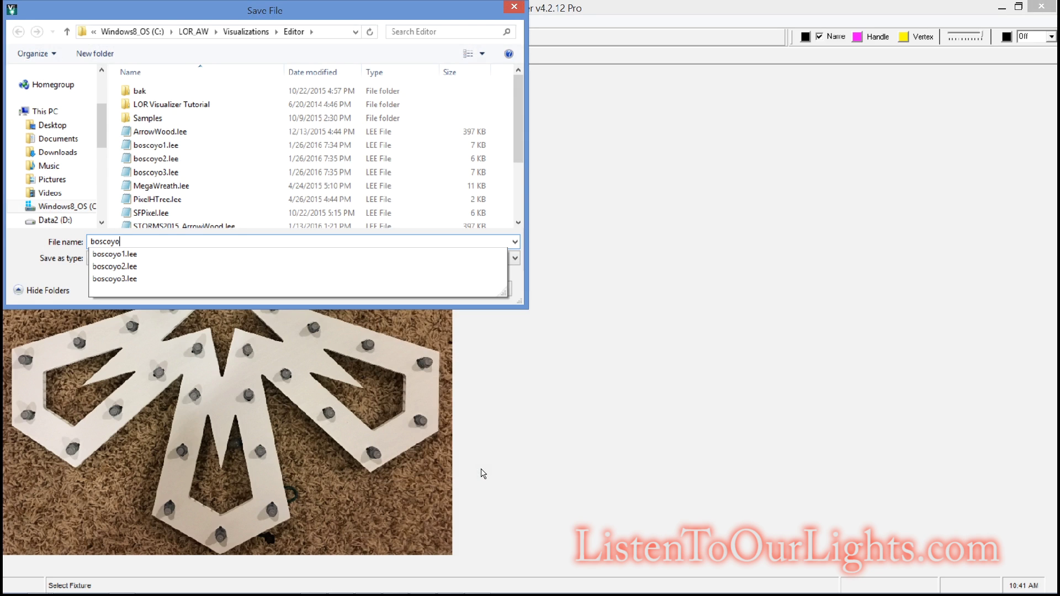
type("demo")
key("Return")
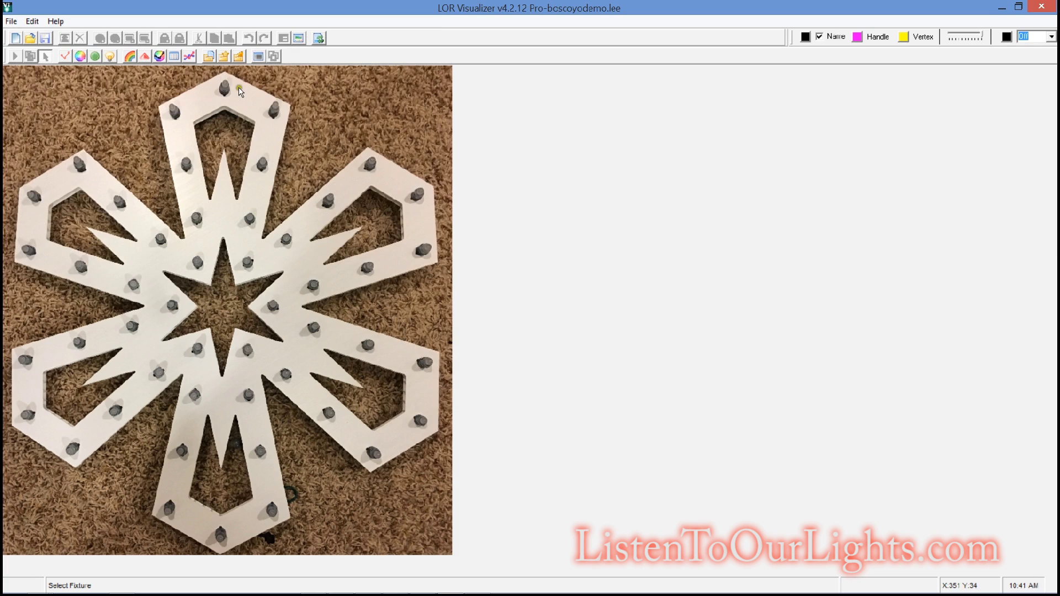
Step: Draw a pixel string around the photo's bottom, right, top and left edges, ending along the bottom
left_click(190, 58)
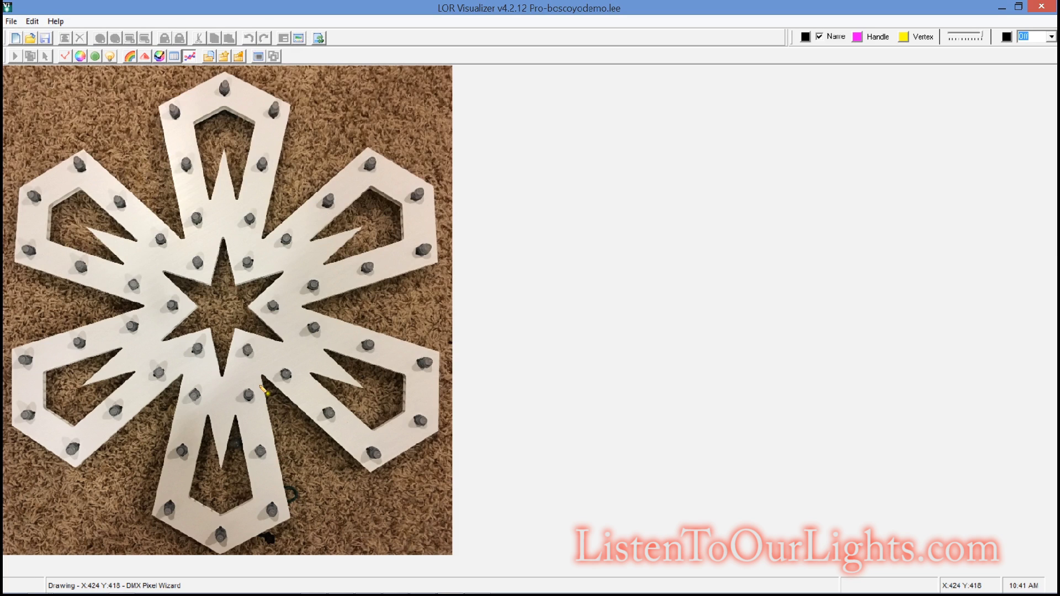
mouse_move(4, 94)
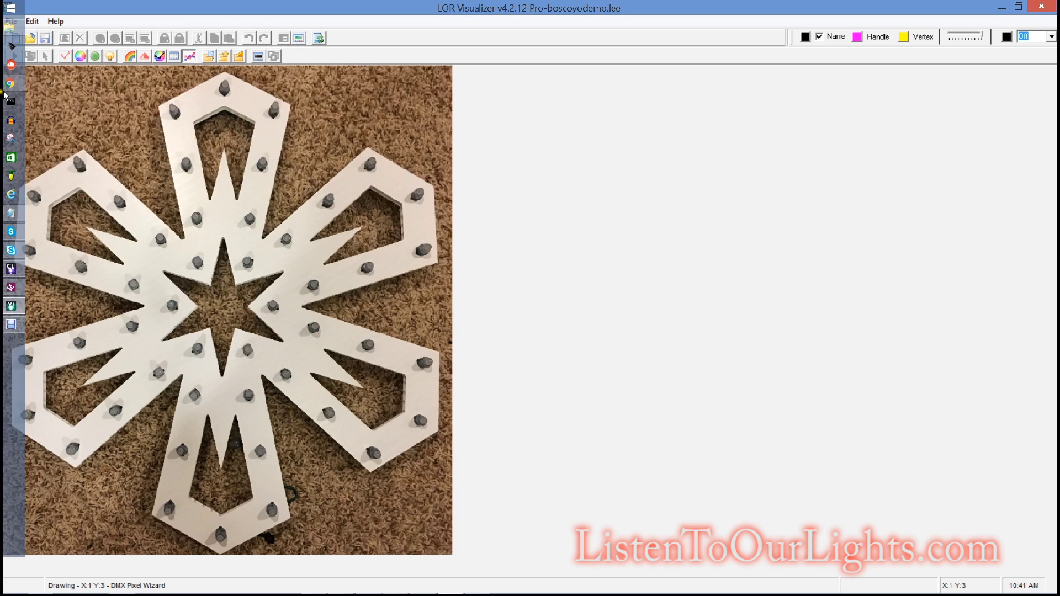
left_click(7, 545)
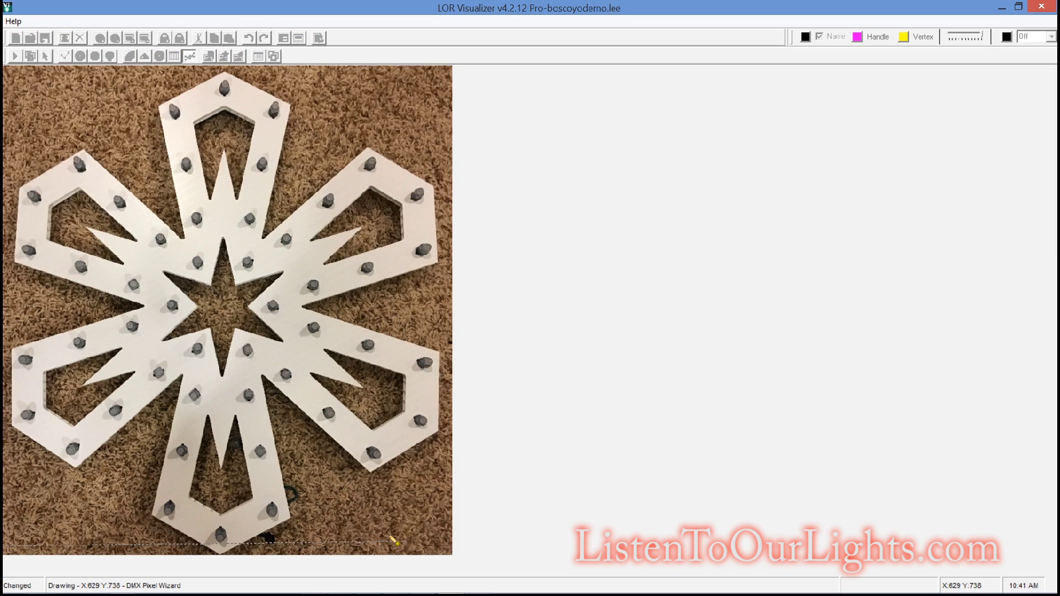
left_click(440, 547)
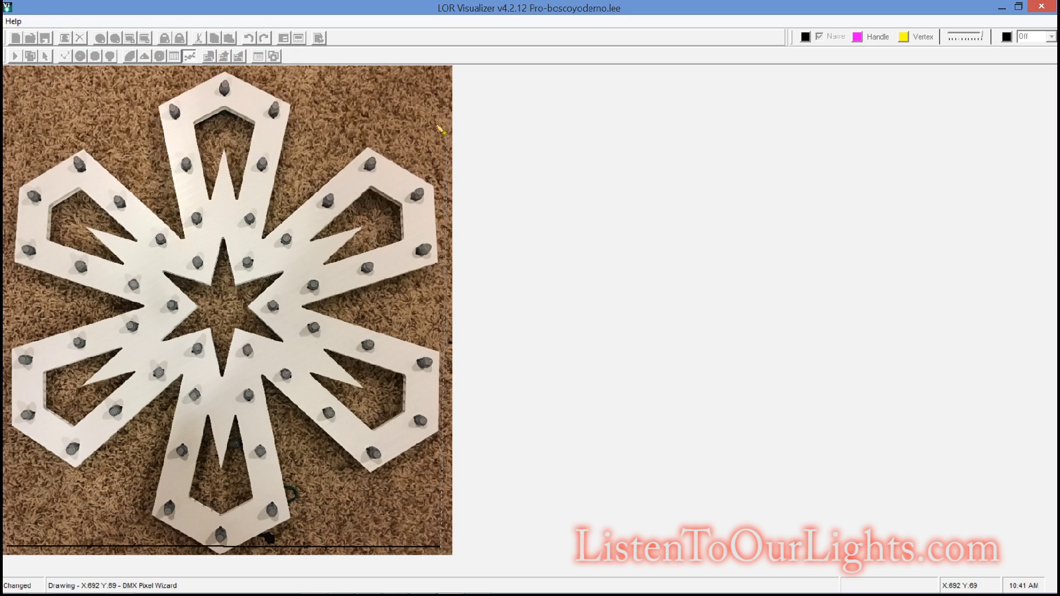
left_click(440, 70)
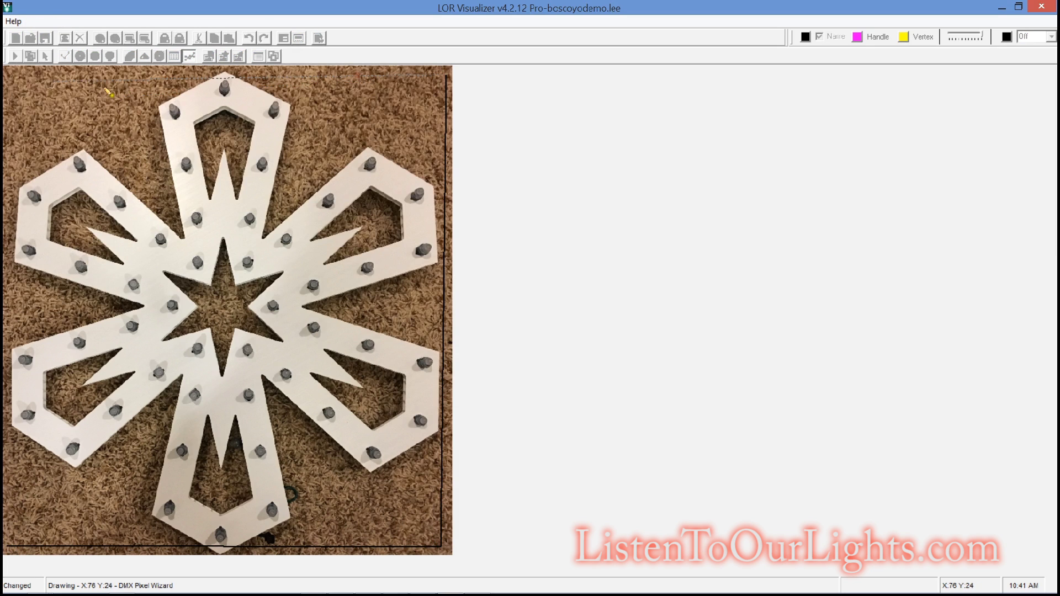
left_click(7, 71)
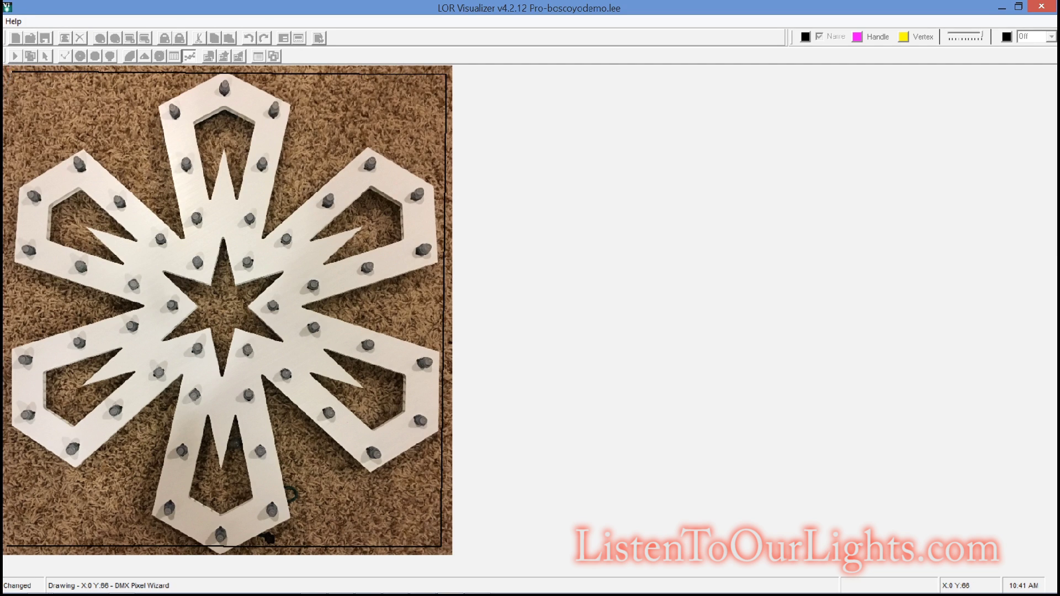
left_click(13, 532)
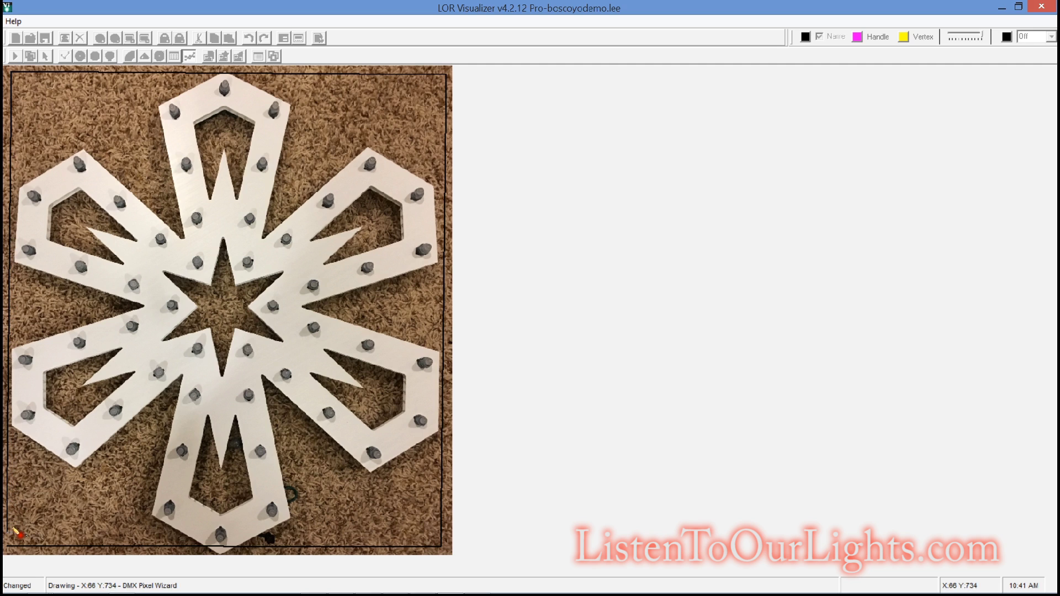
double_click(146, 532)
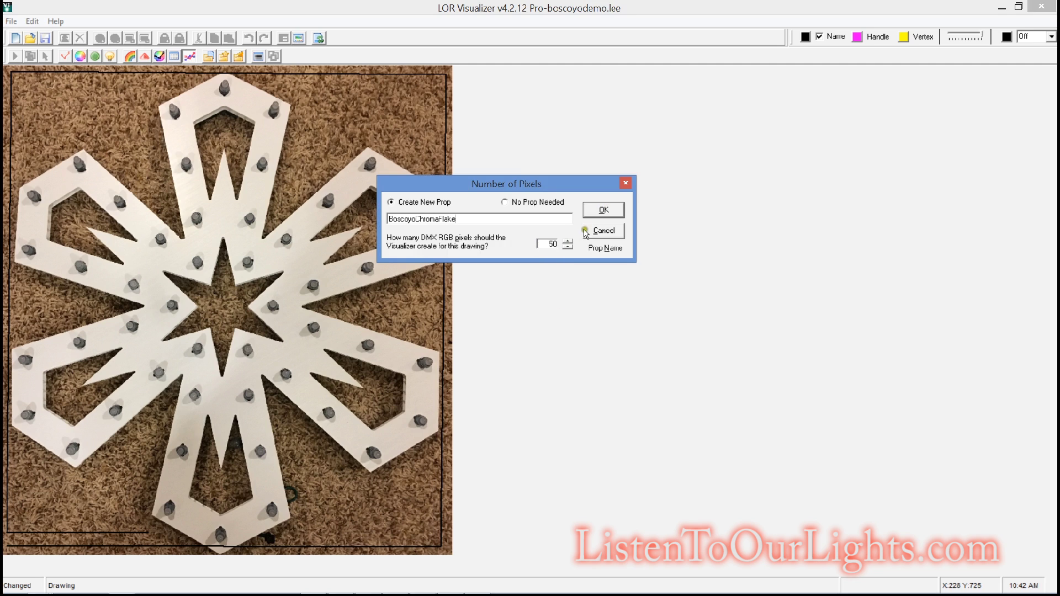
Step: Create the 50-pixel BoscoyoChromaFlake prop with new fixtures and select its DMX Pixels 1 fixture
left_click(597, 215)
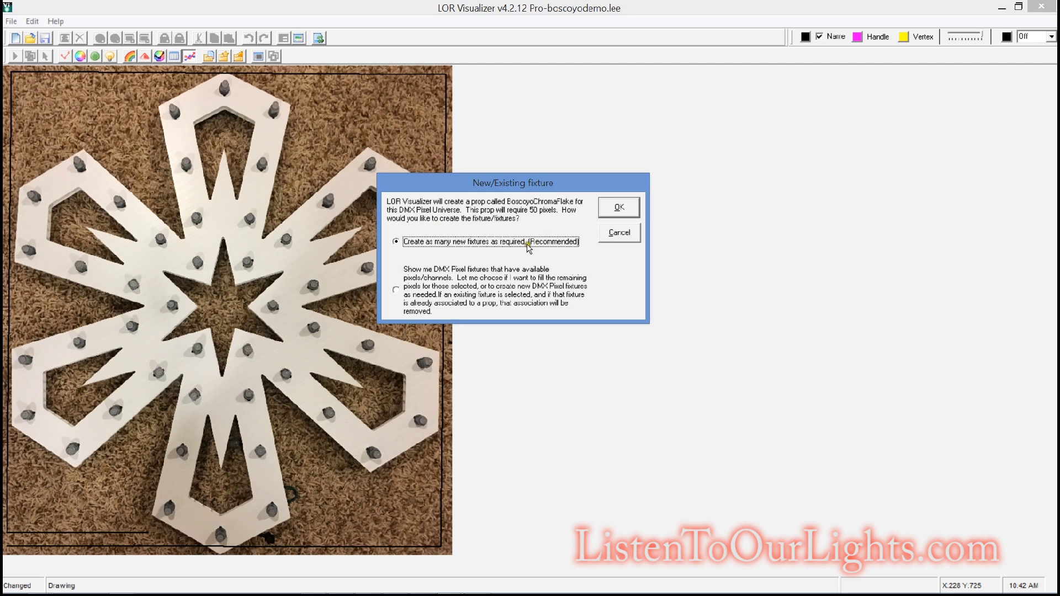
left_click(626, 207)
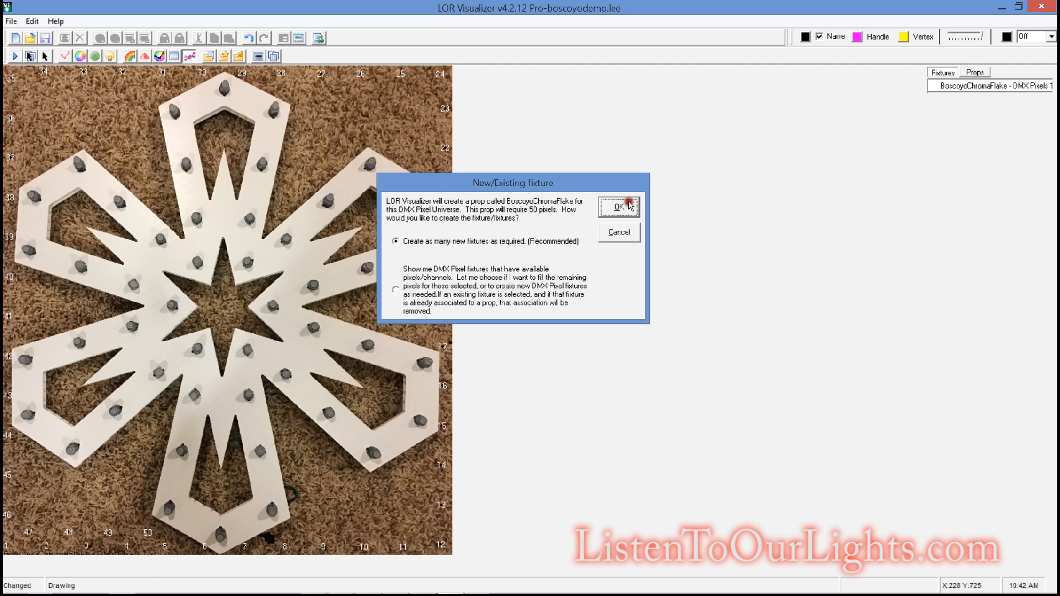
left_click(998, 89)
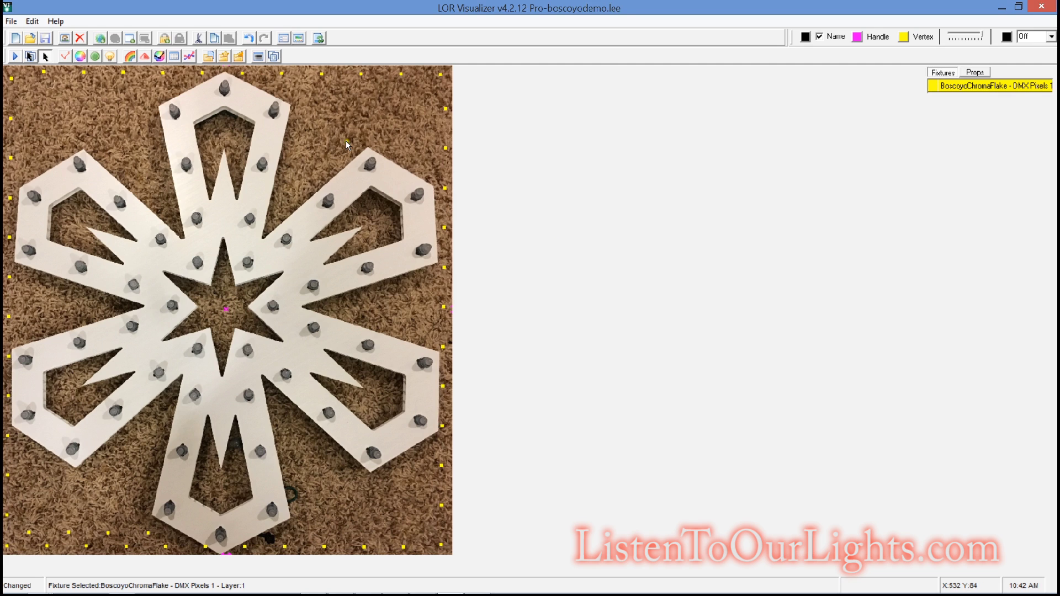
Step: Check the pixel numbering, reselect the BoscoyoChromaFlake fixture and put a pixel on a bottom-arm bulb
left_click(343, 118)
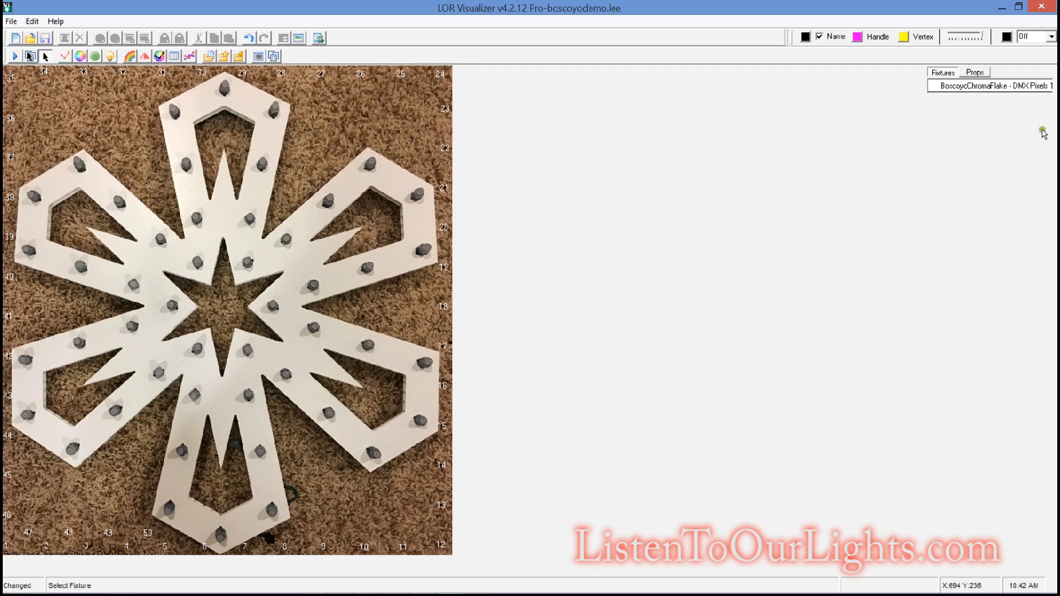
left_click(981, 89)
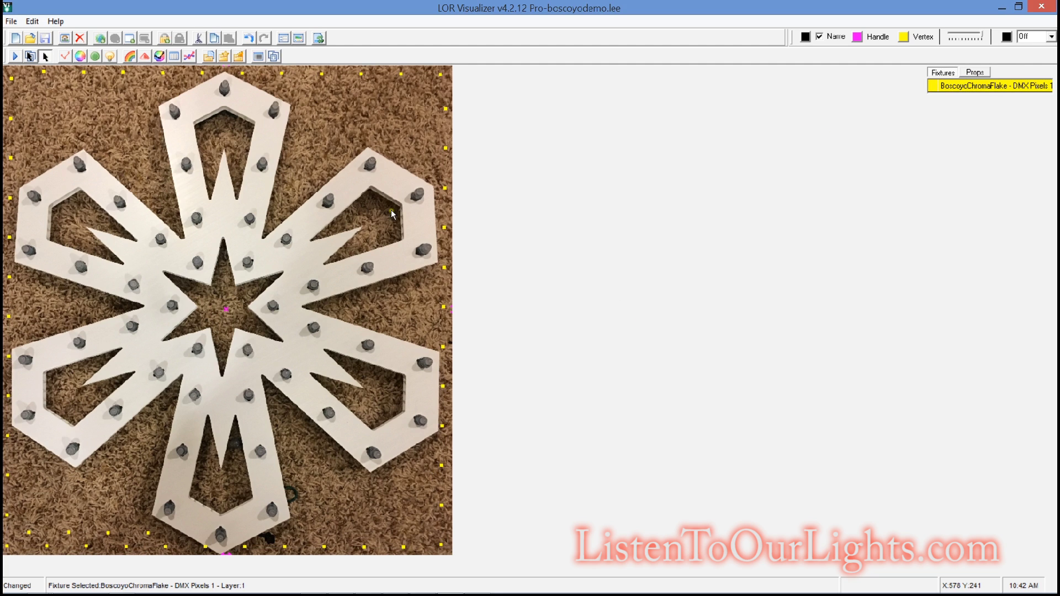
left_click(635, 149)
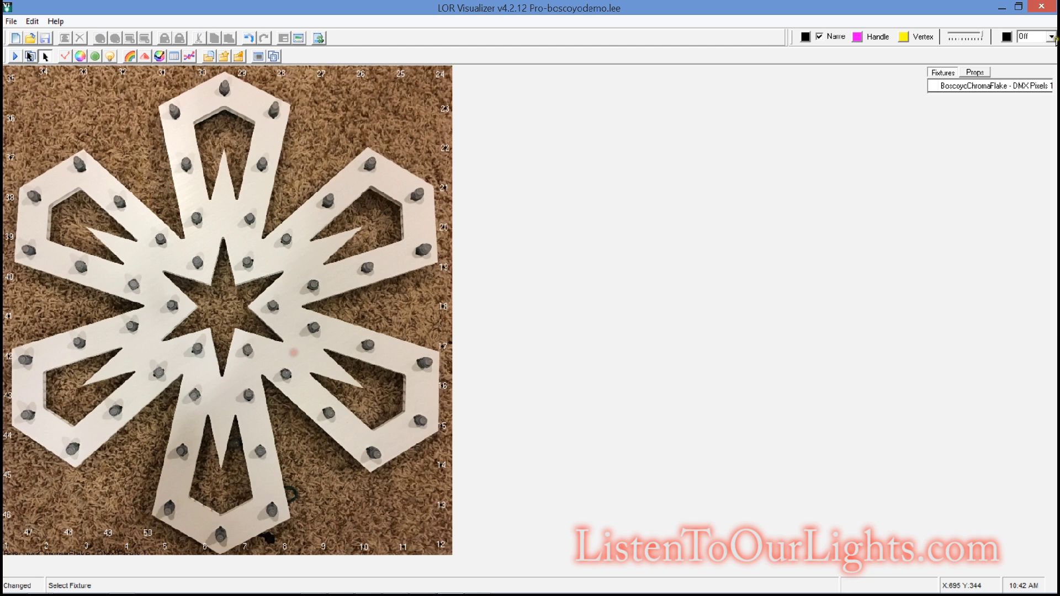
left_click(962, 87)
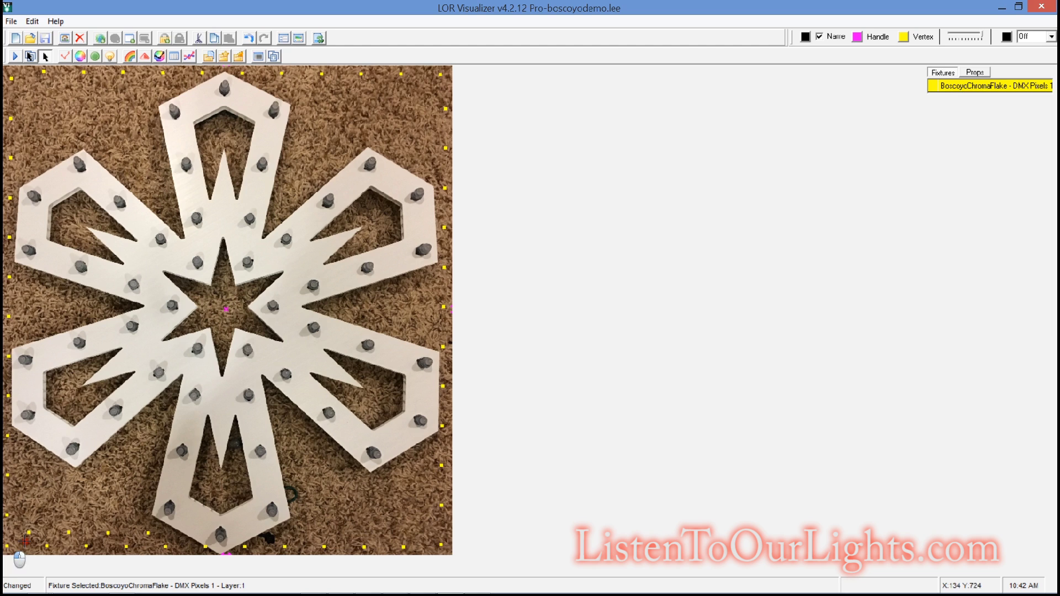
left_click(168, 509)
Step: Place and drag the first flake pixels onto the bottom-arm bulbs
left_click(181, 448)
left_click(195, 395)
left_click(178, 480)
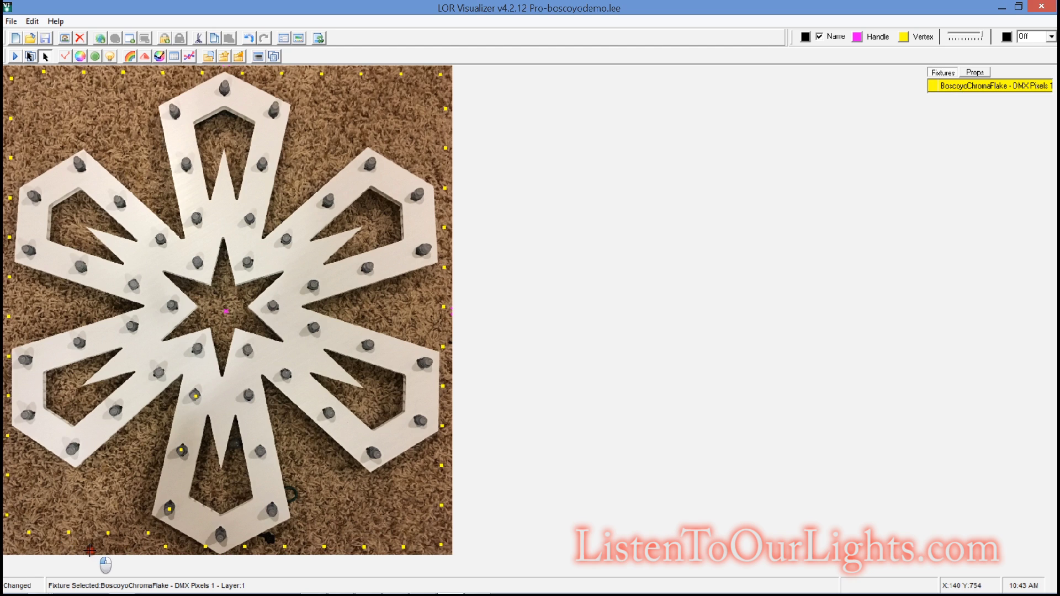
left_click_drag(223, 503, 188, 448)
left_click(196, 396)
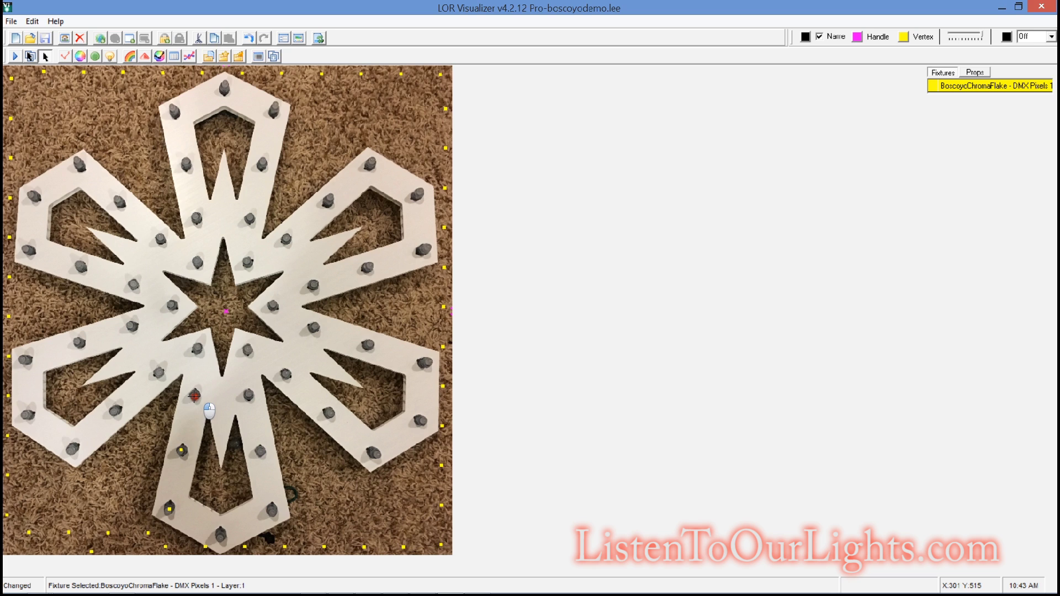
left_click_drag(194, 396, 134, 463)
Step: Place pixels on the bottom and lower-right bulbs, check the numbering, and reselect the fixture
left_click(219, 534)
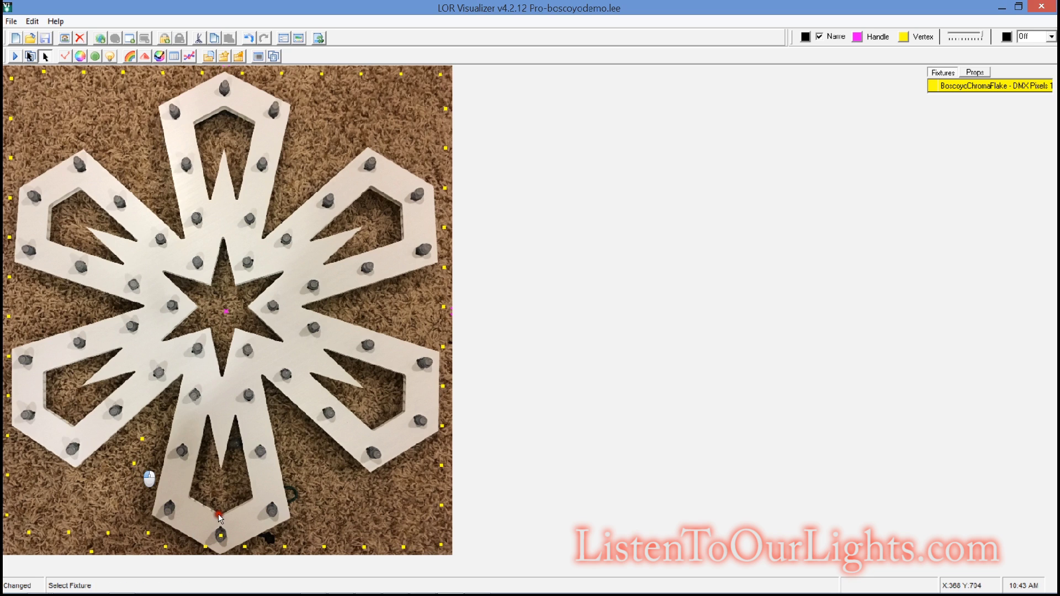
left_click(264, 508)
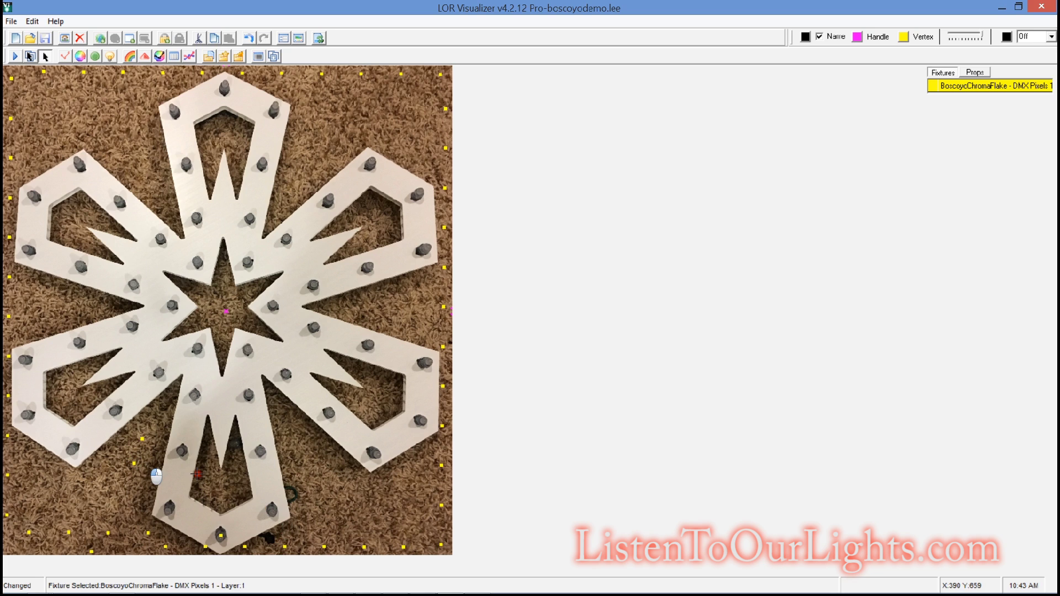
left_click(278, 511)
left_click(142, 437)
left_click(260, 450)
left_click(342, 145)
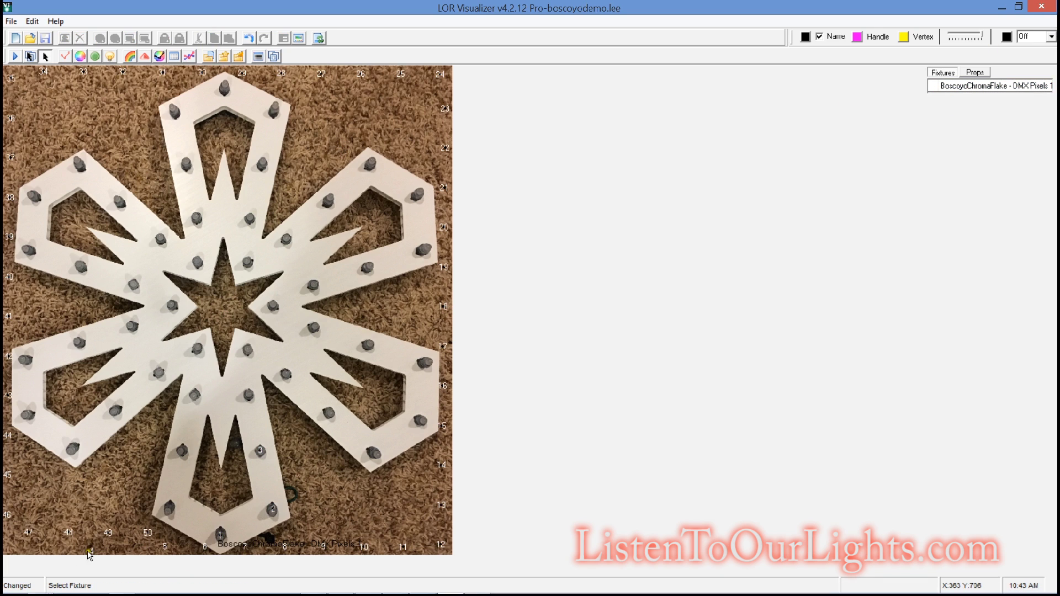
left_click(963, 87)
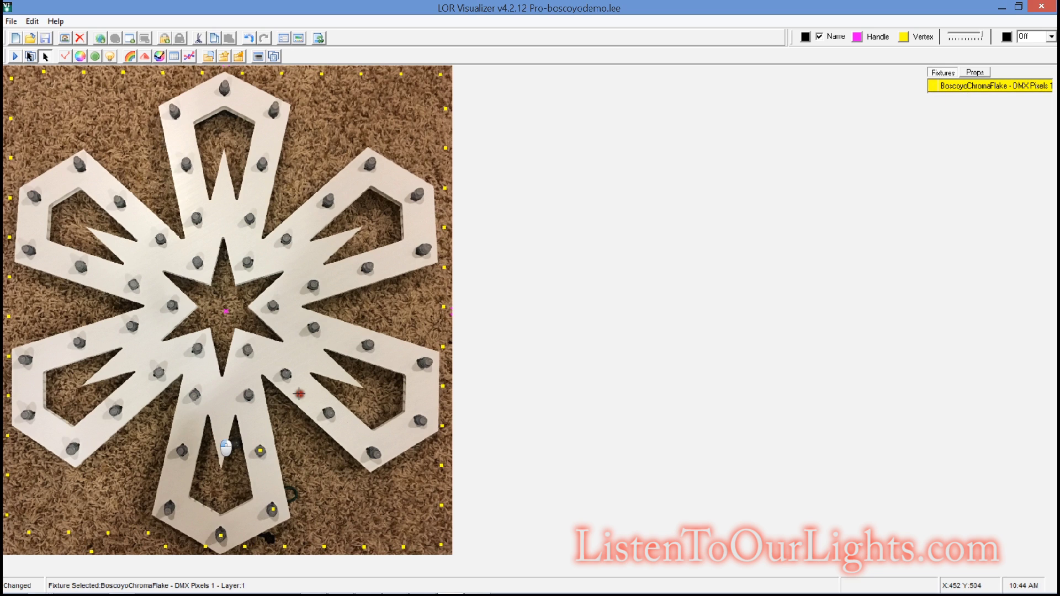
Step: Place the next seven pixels on the lower-right arm's bulbs
left_click(249, 394)
left_click(246, 350)
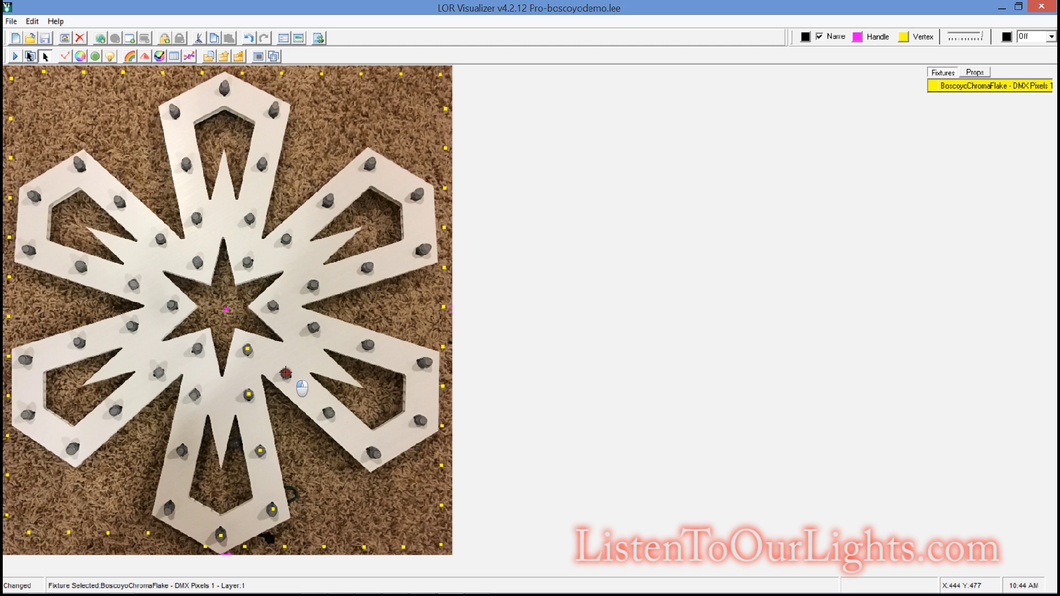
left_click(286, 375)
left_click(329, 411)
left_click(377, 454)
left_click(419, 420)
left_click(424, 363)
Step: Place the following pixels on the right arm's bulbs
left_click(370, 345)
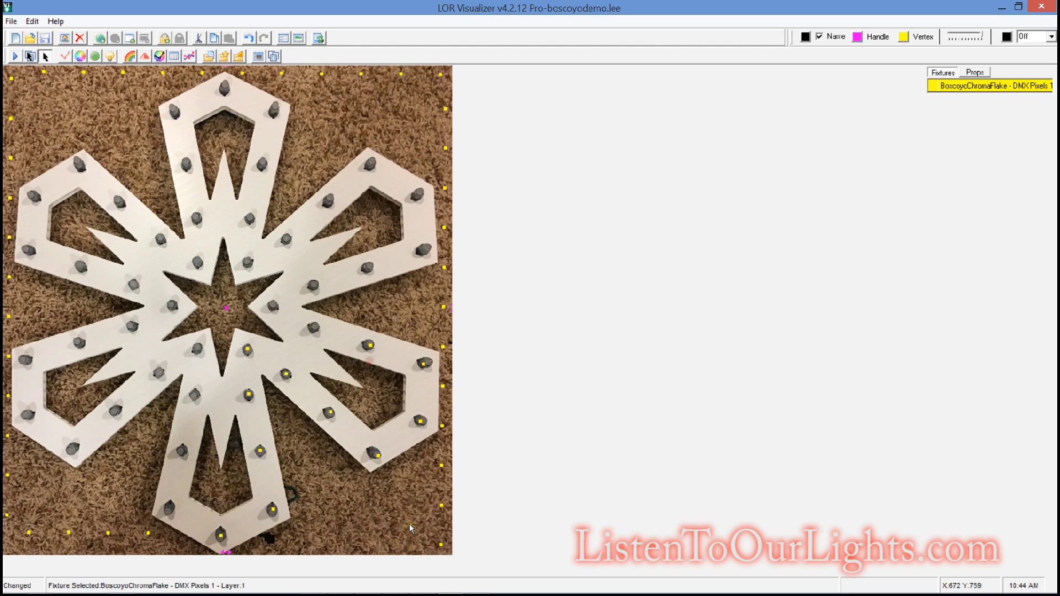
left_click(438, 544)
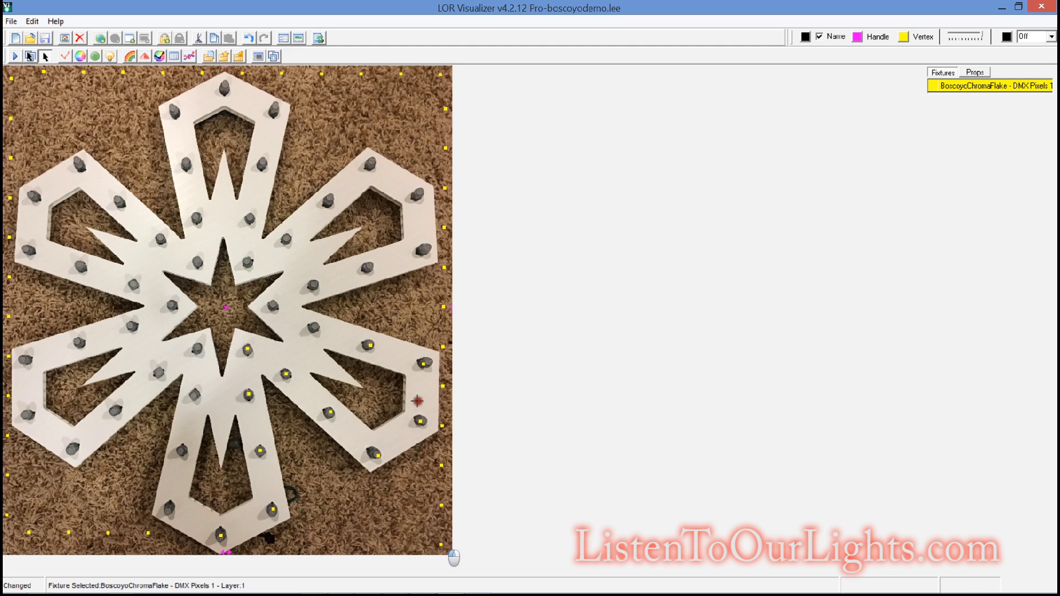
left_click(314, 326)
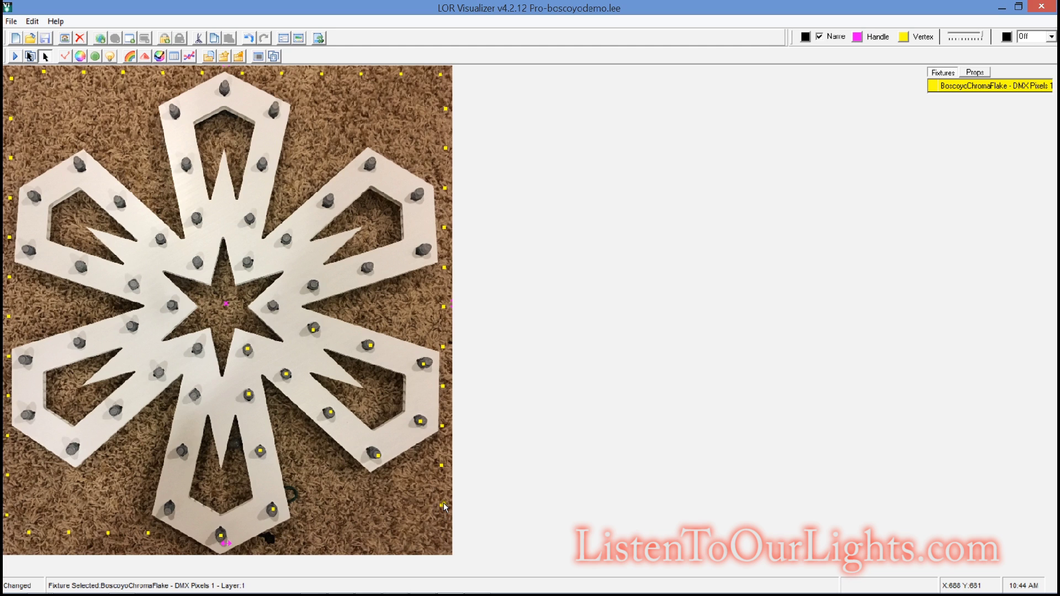
left_click(274, 304)
left_click(313, 282)
left_click(369, 281)
Step: Place pixels on the upper-right arm's bulbs, including its top bulb
left_click(437, 208)
left_click(370, 156)
left_click(329, 204)
left_click(286, 238)
left_click(250, 260)
left_click(252, 219)
Step: Place pixels on the top arm's bulbs up to the topmost bulb and back toward the central star
left_click(261, 164)
left_click(274, 112)
left_click(342, 118)
left_click(225, 88)
left_click(233, 104)
left_click(236, 137)
left_click(196, 218)
left_click(197, 262)
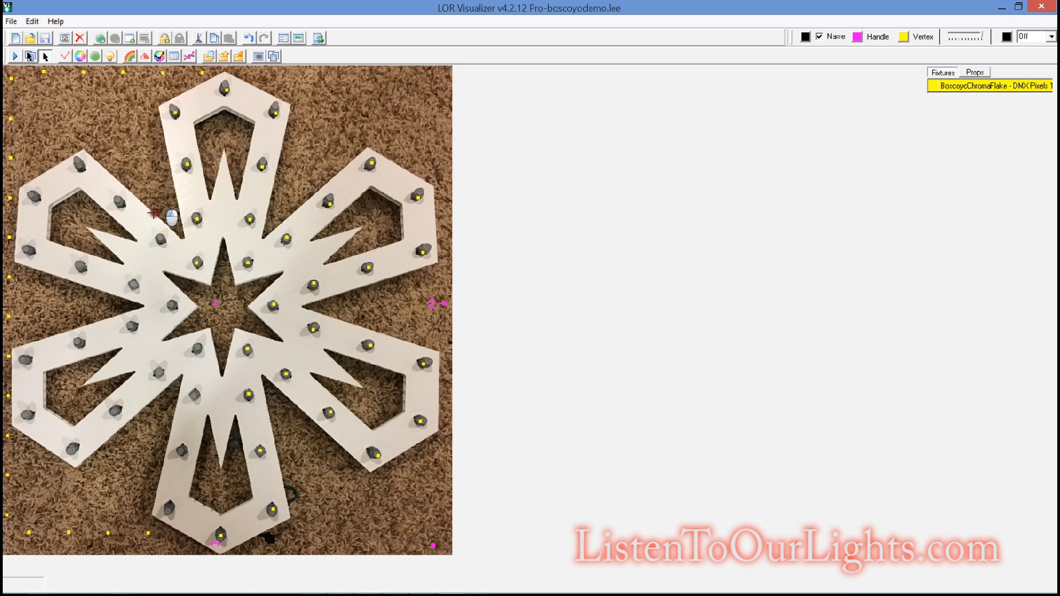
Step: Place pixels on the upper-left arm's bulbs and a left-arm bulb, then reselect the fixture
left_click(158, 241)
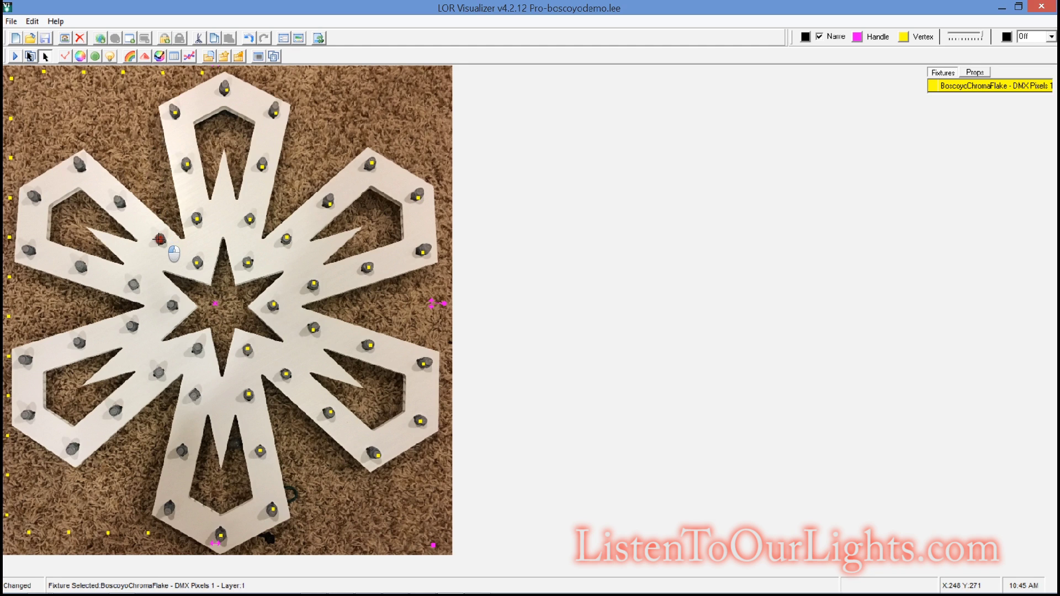
left_click(159, 239)
left_click(82, 168)
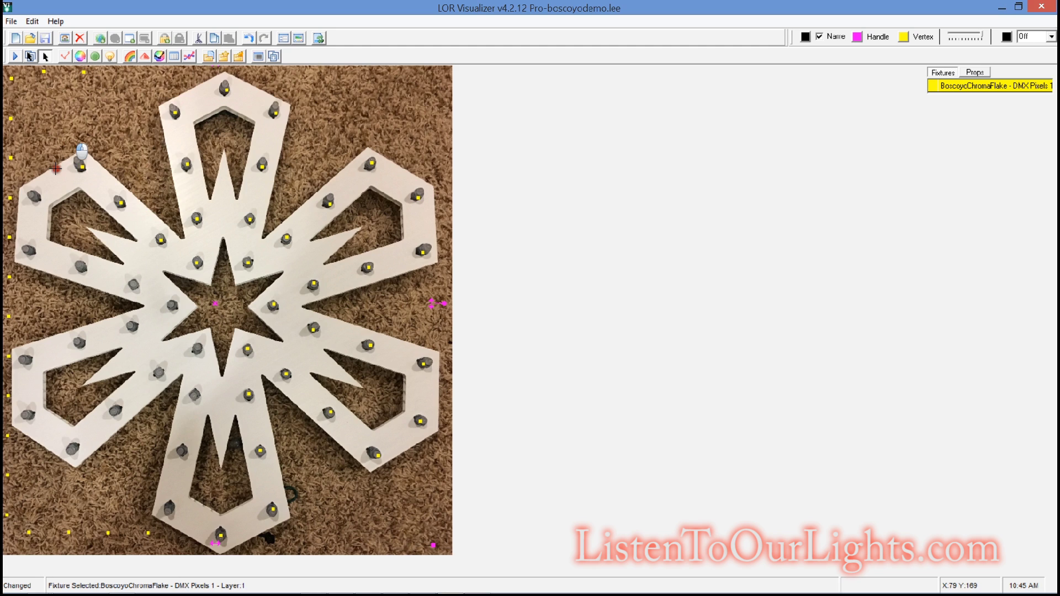
left_click(34, 196)
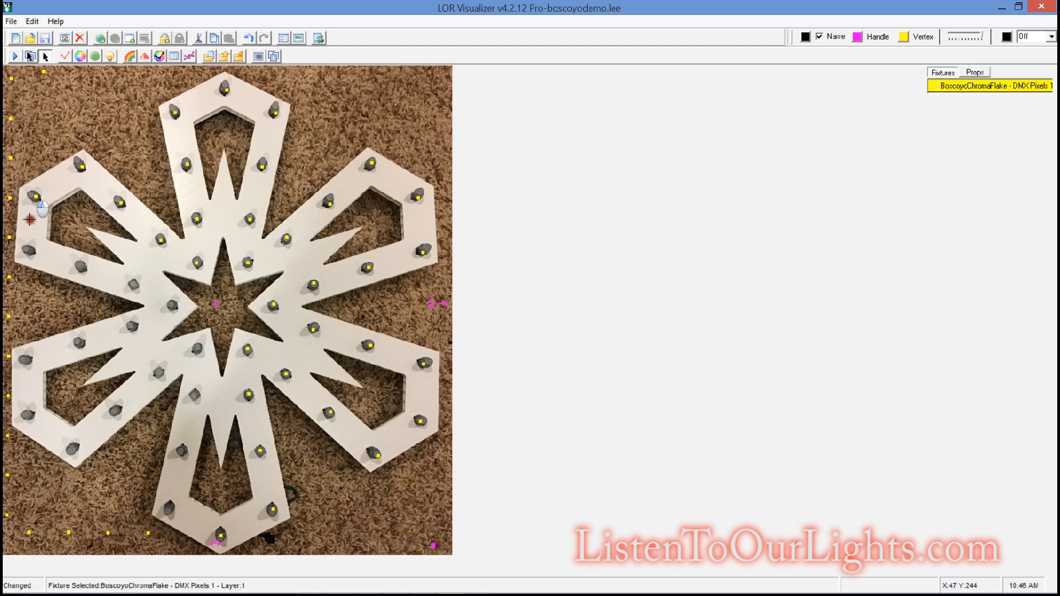
left_click(28, 252)
left_click(10, 78)
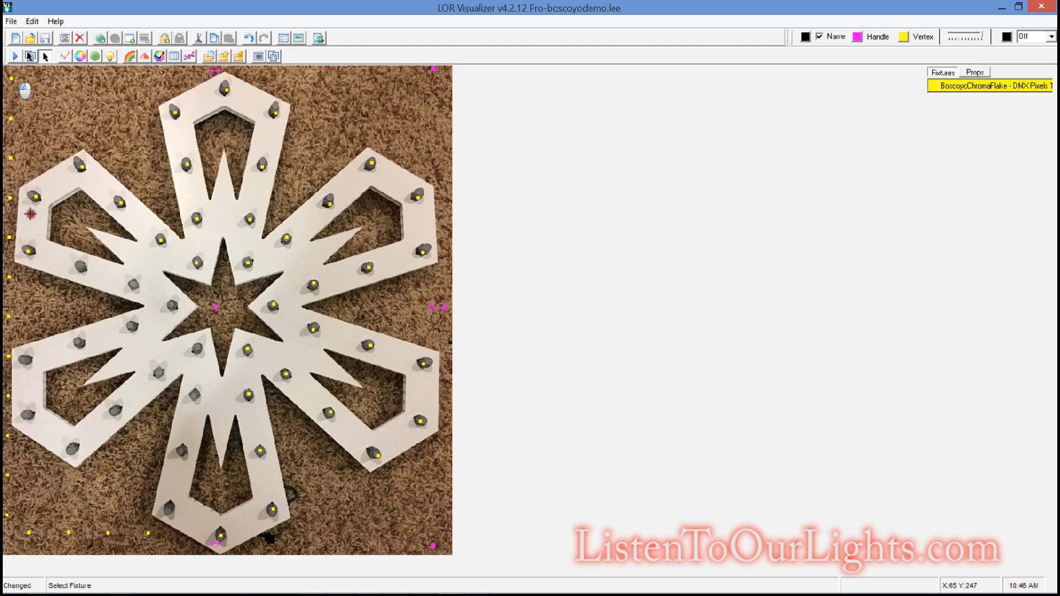
left_click(95, 277)
Step: Place pixels on the left arm and centre-left bulbs, dragging stray border pixels onto lower-left bulbs
left_click(80, 267)
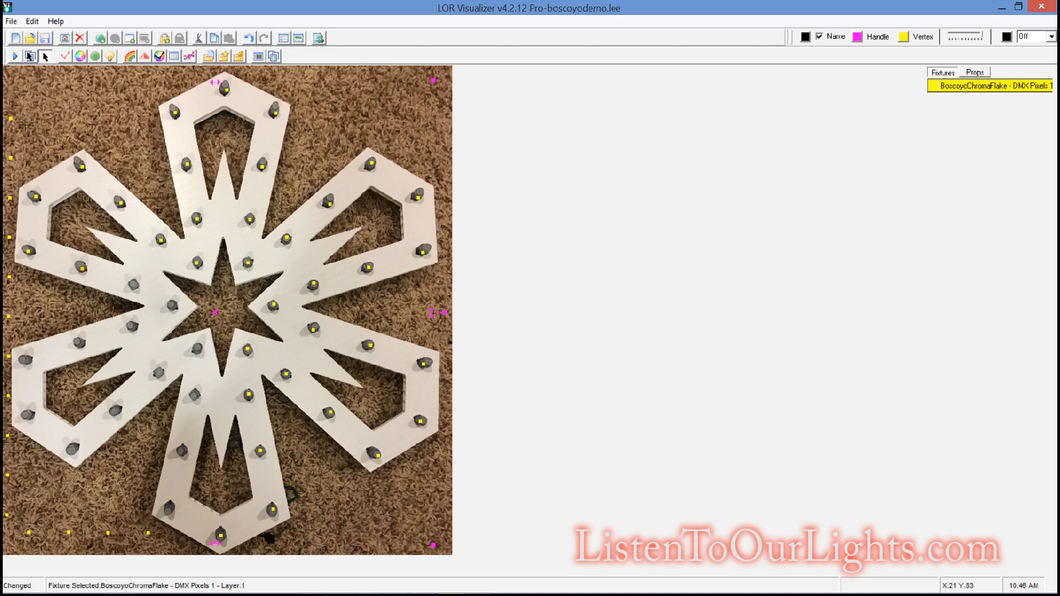
left_click(133, 282)
left_click(172, 304)
left_click(130, 325)
left_click_drag(10, 236, 79, 341)
left_click_drag(10, 275, 36, 364)
left_click_drag(9, 354, 65, 443)
Step: Position pixels along the lower-left arm's bulbs
left_click(115, 410)
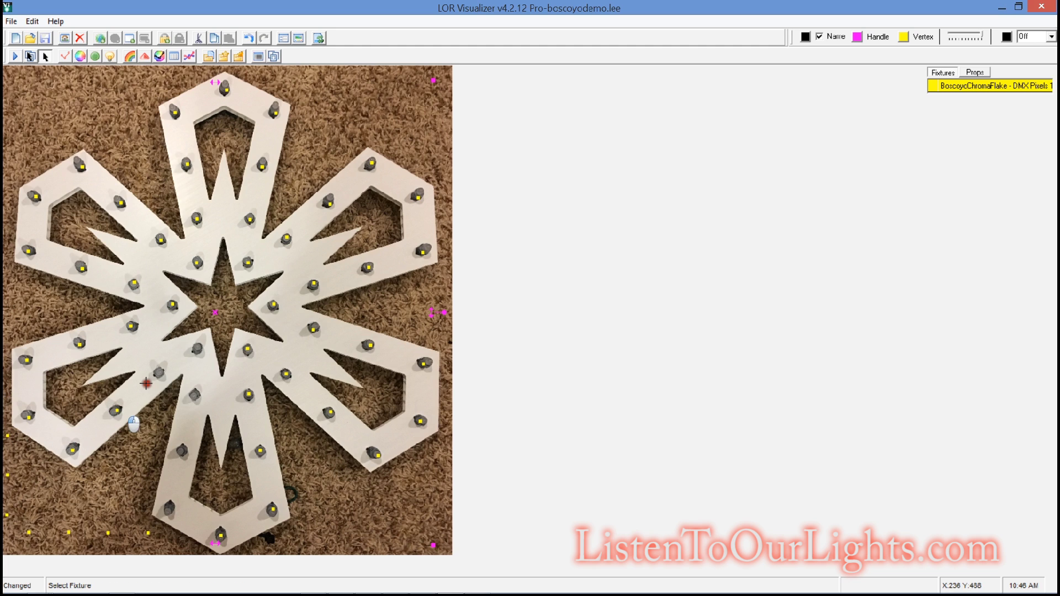
left_click(157, 372)
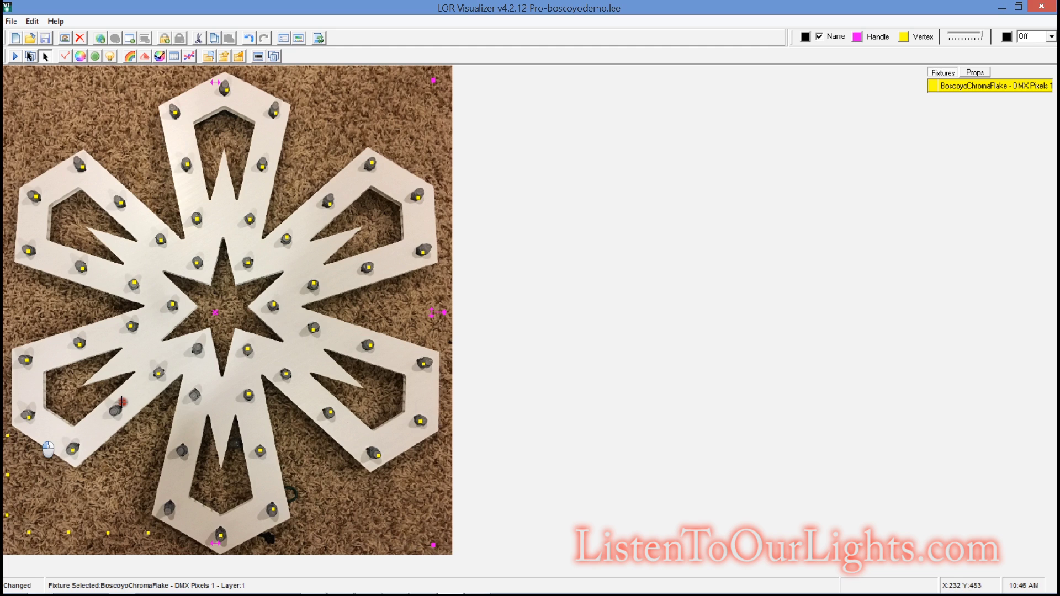
left_click(186, 357)
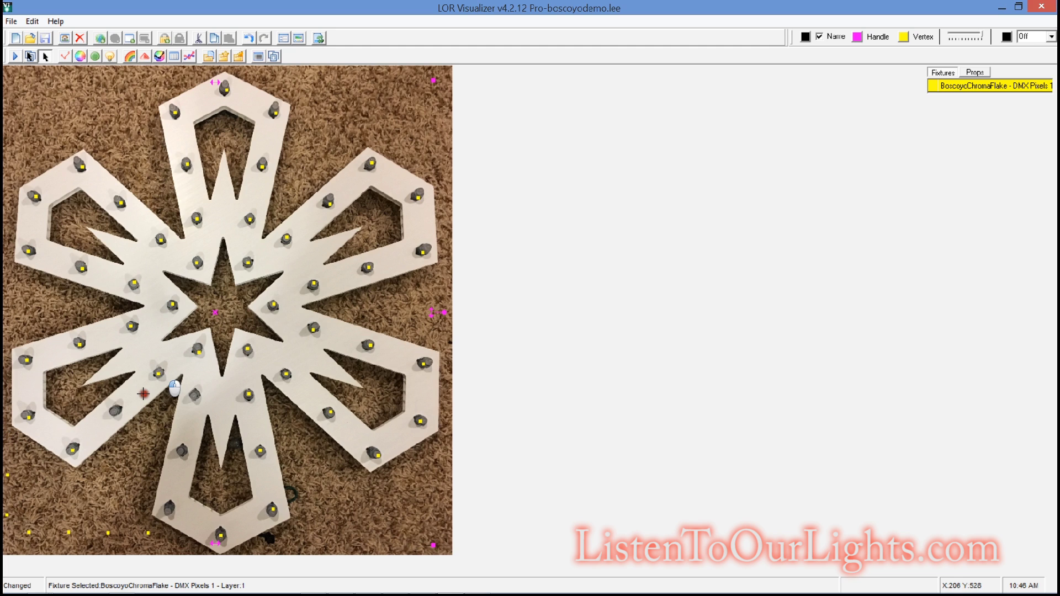
left_click(114, 411)
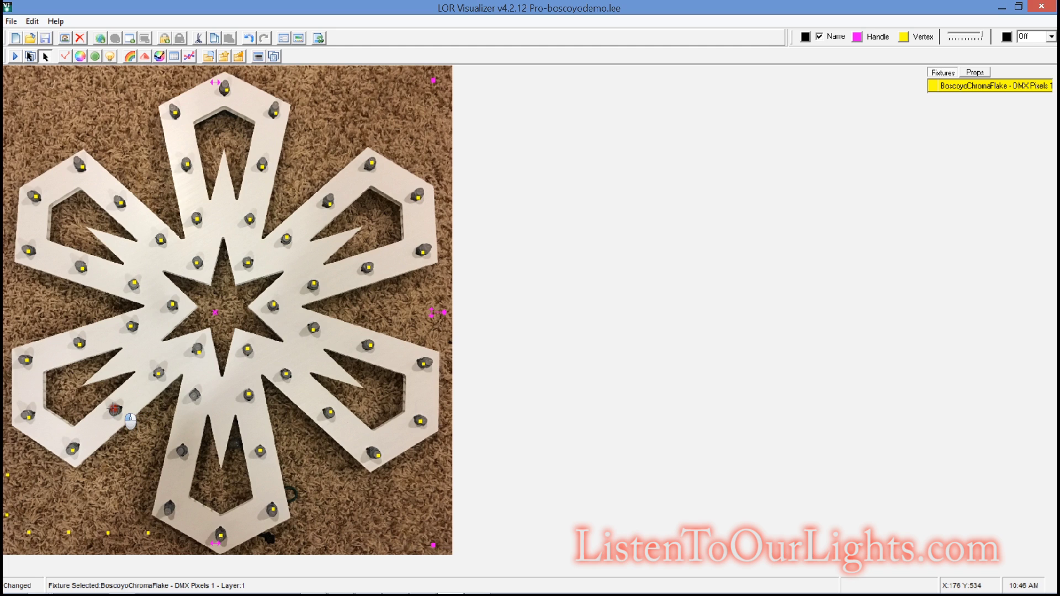
left_click_drag(197, 349, 159, 371)
Step: Place the last pixels down the lower arm to its tip and save boscoyodemo.lee
left_click(197, 349)
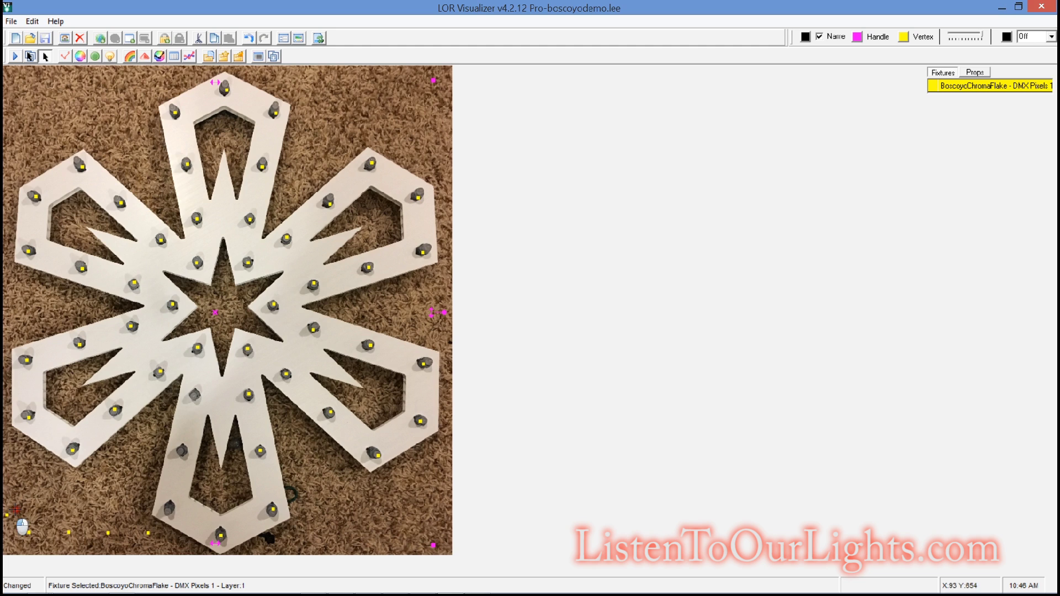
left_click(193, 393)
left_click(181, 450)
left_click(167, 507)
left_click(147, 533)
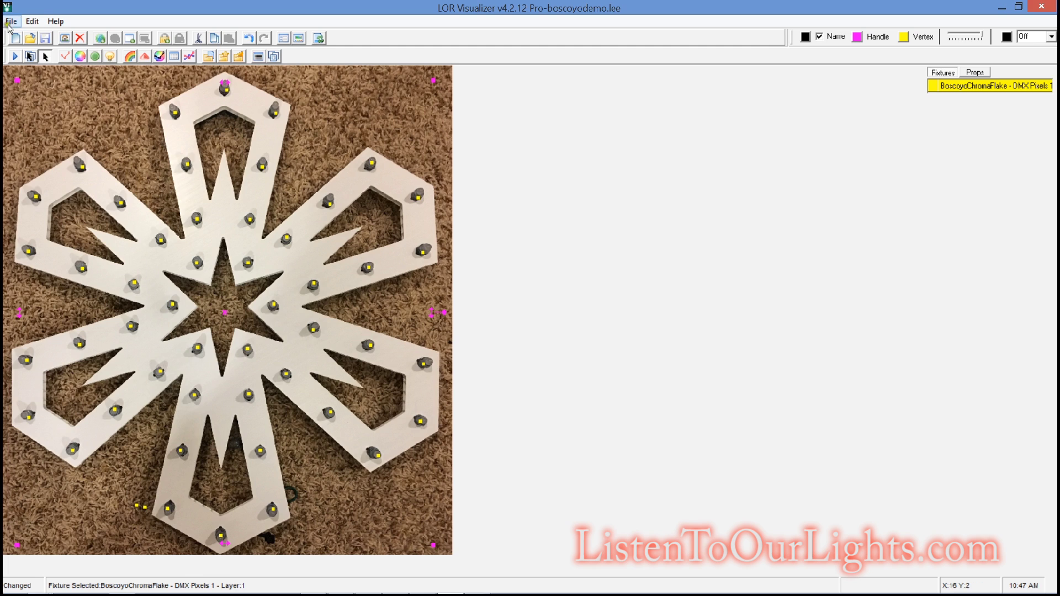
left_click(45, 39)
Step: Open the snowflake fixture's properties and launch the Sequence Editor from the LOR tray icon
double_click(972, 86)
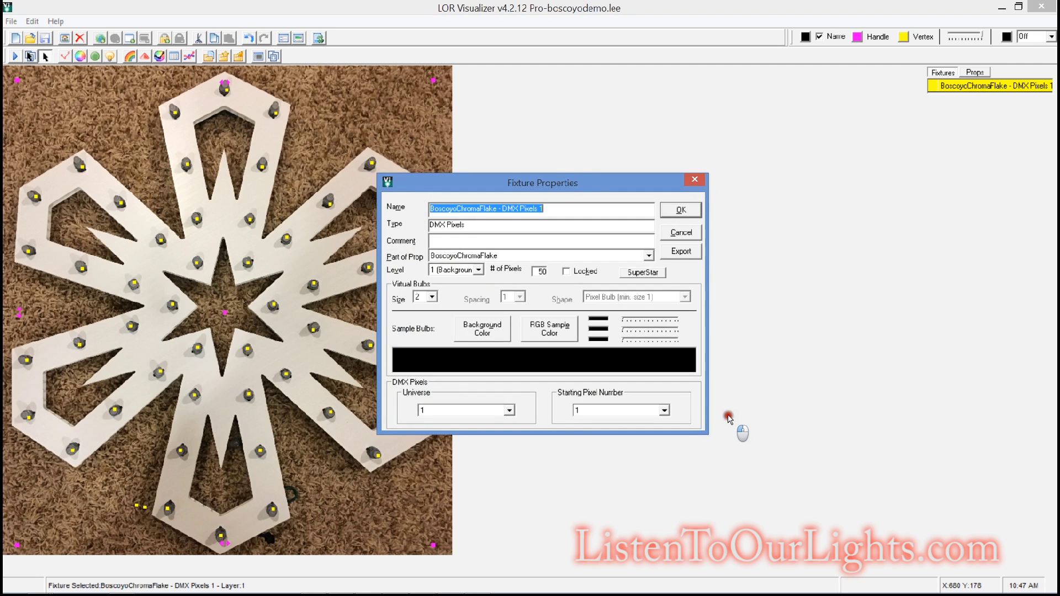
left_click_drag(553, 182, 668, 100)
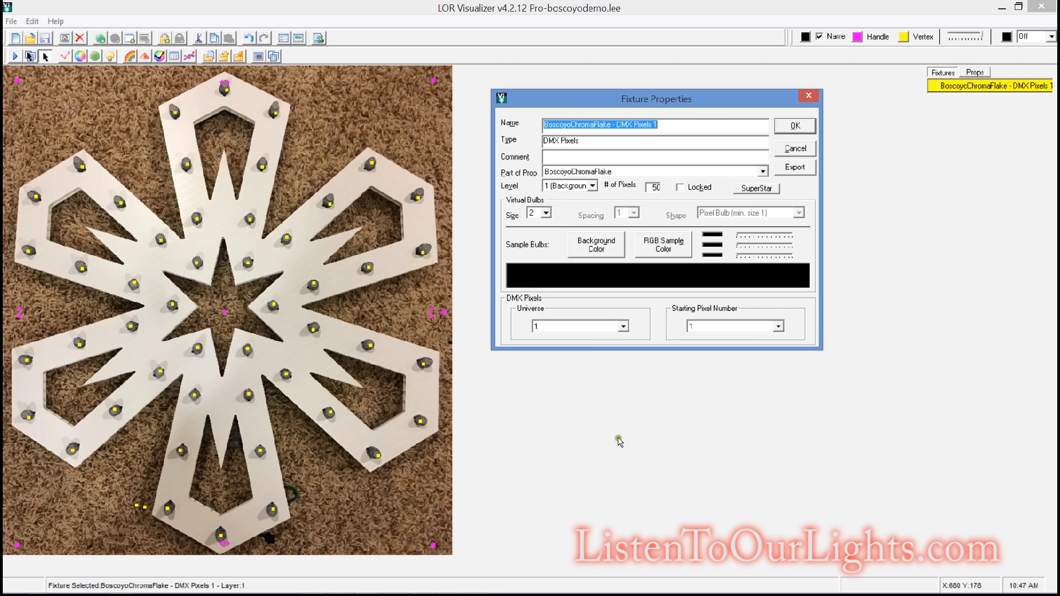
mouse_move(435, 593)
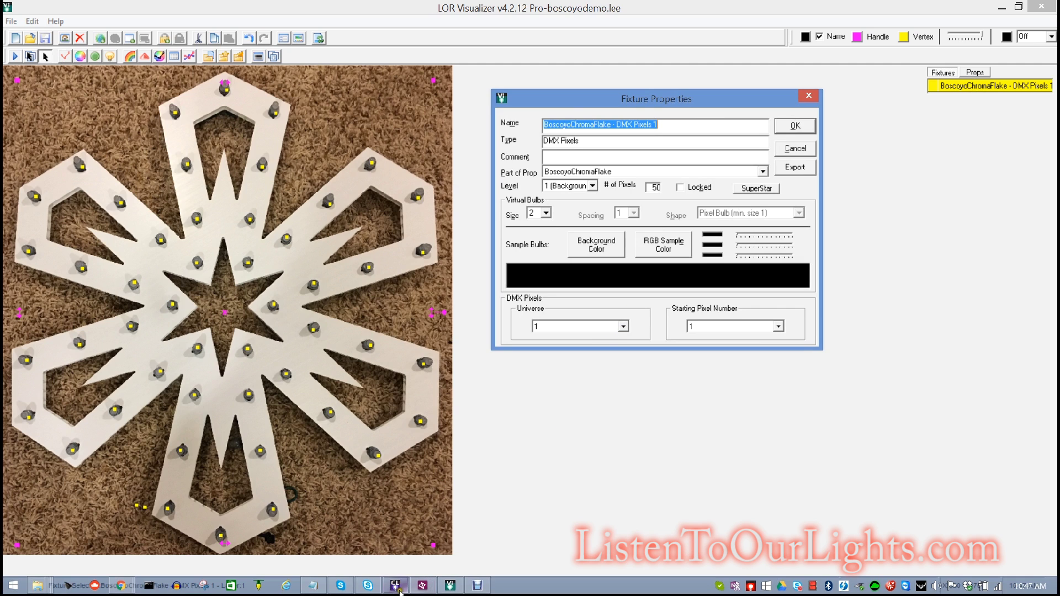
right_click(750, 585)
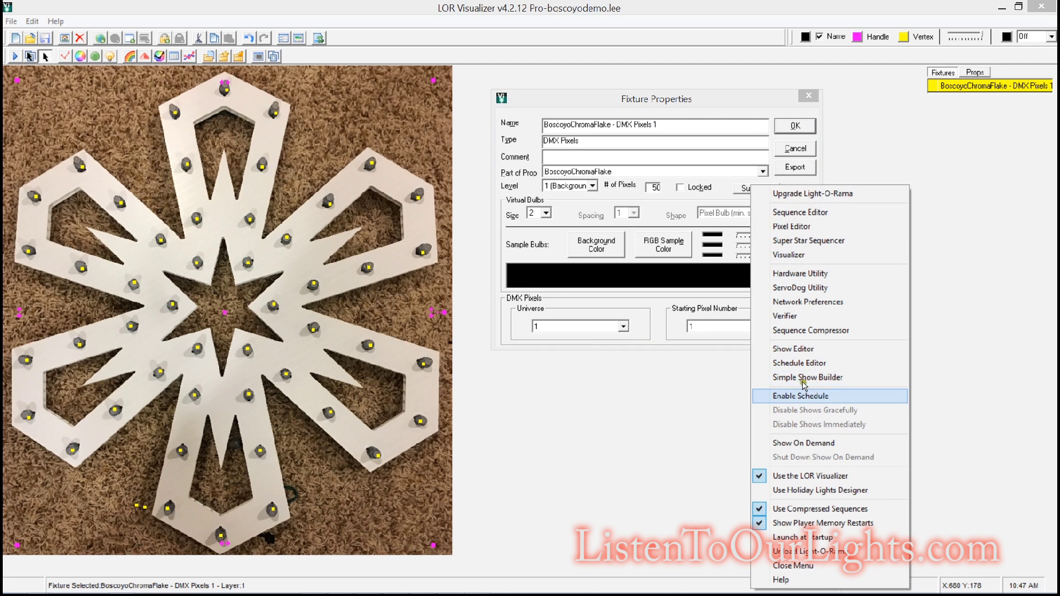
left_click(799, 213)
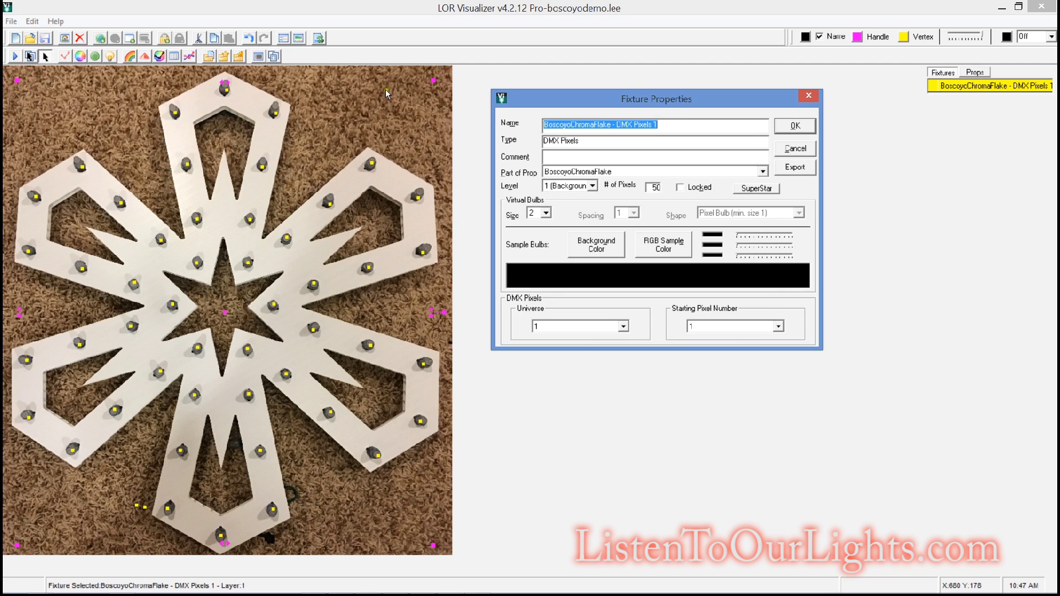
Step: Close the fixture properties unchanged and start darkening the background photo
left_click(965, 37)
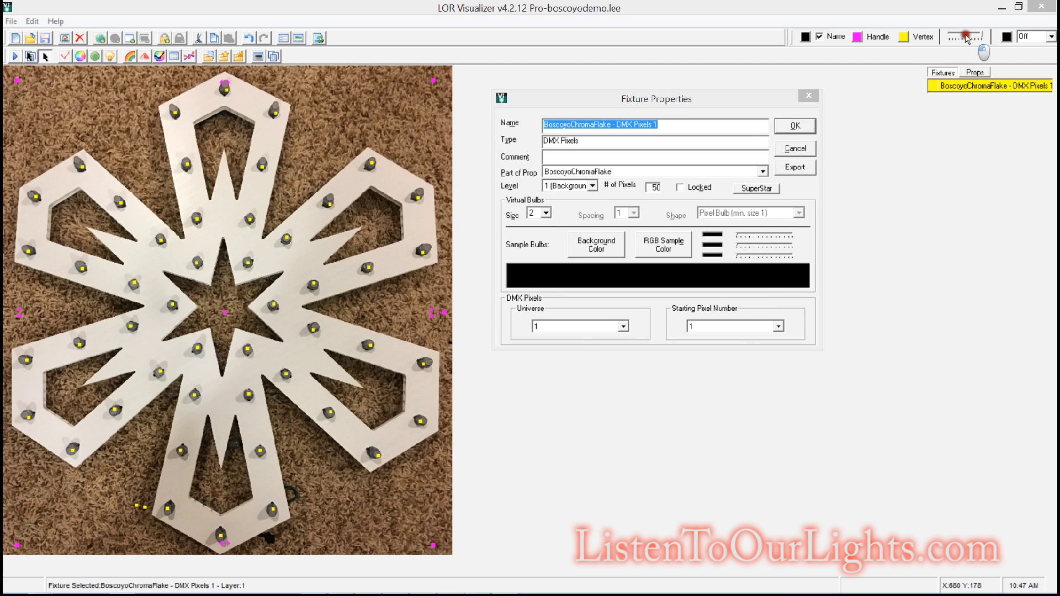
left_click(783, 132)
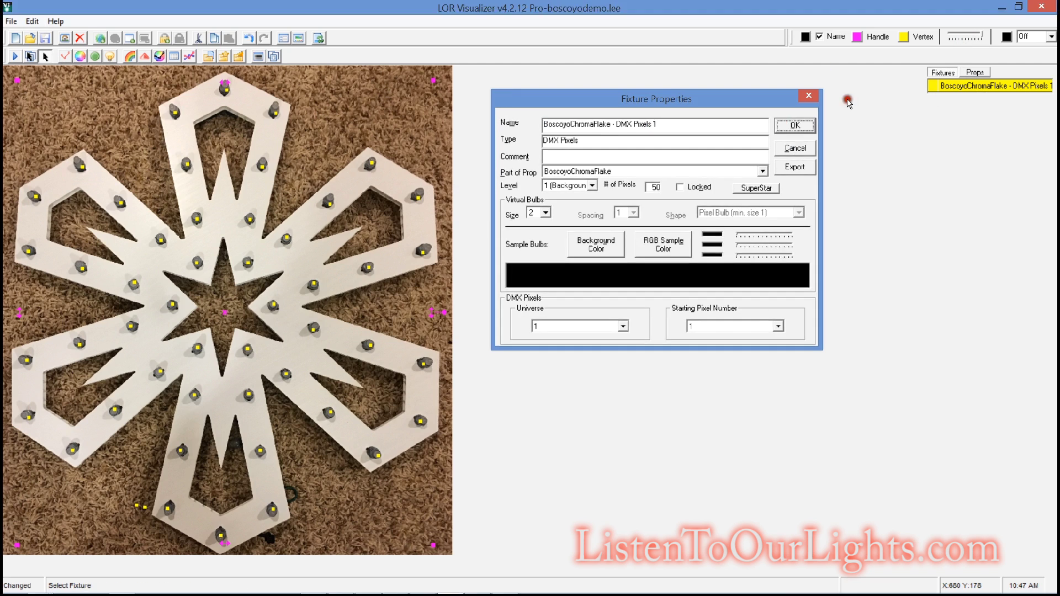
left_click(960, 34)
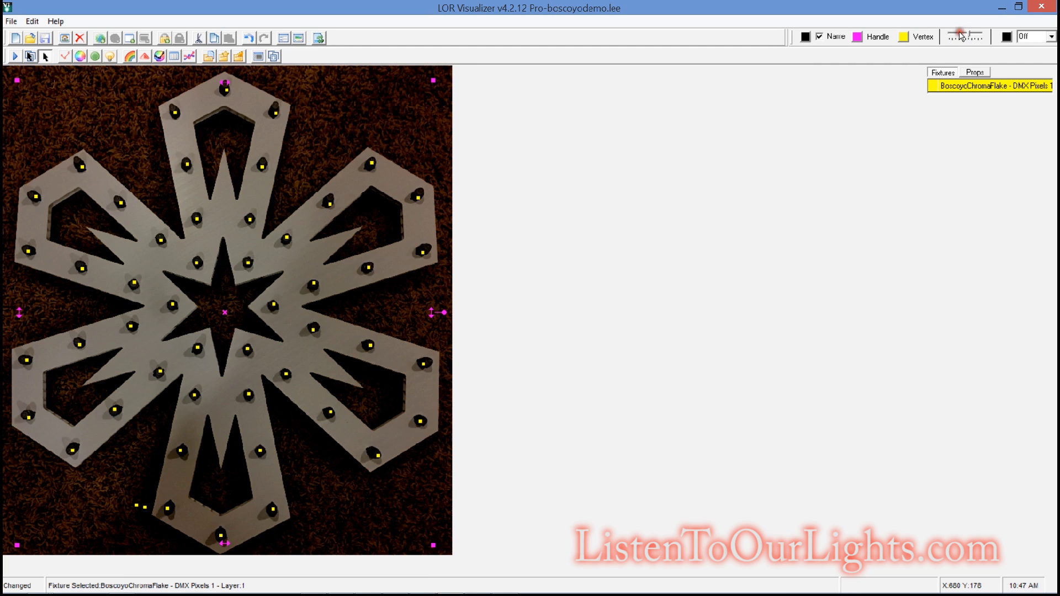
Step: Dim the background photo to 40%, start the simulation, and bring the Sequence Editor forward
left_click_drag(961, 34, 947, 36)
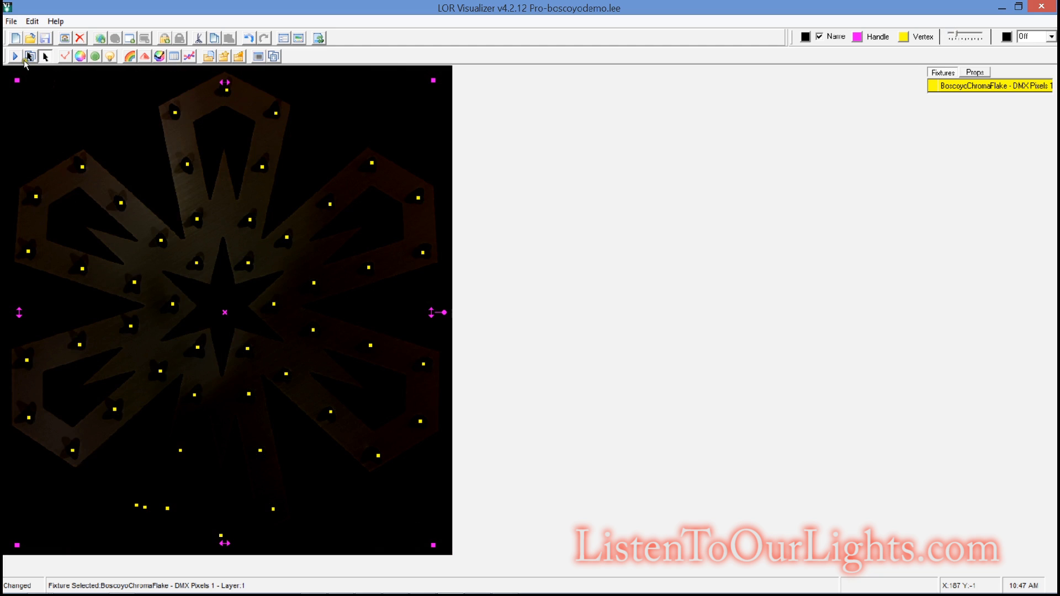
left_click(30, 56)
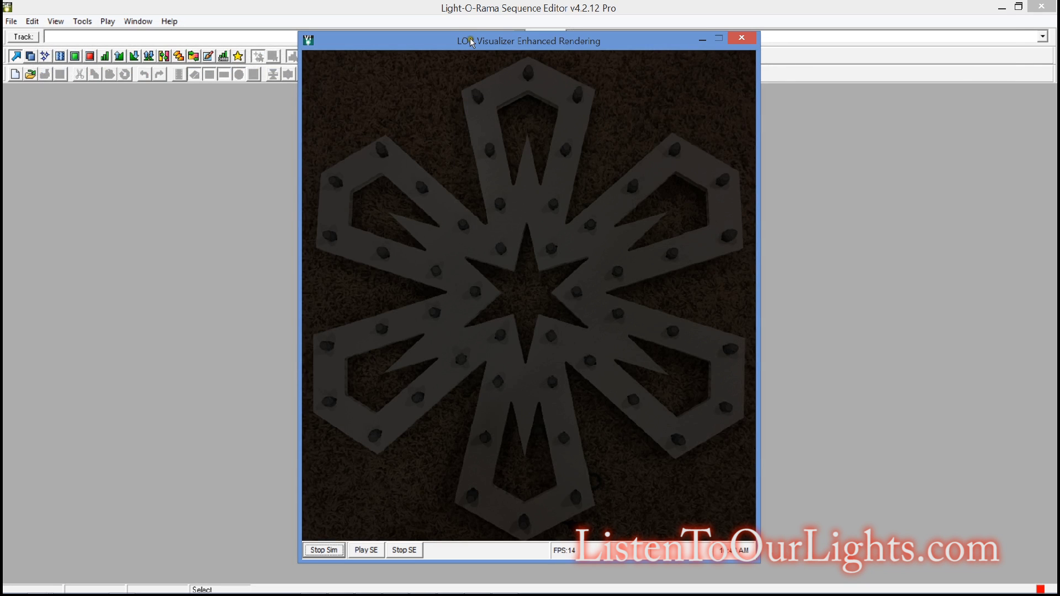
left_click_drag(472, 43, 559, 43)
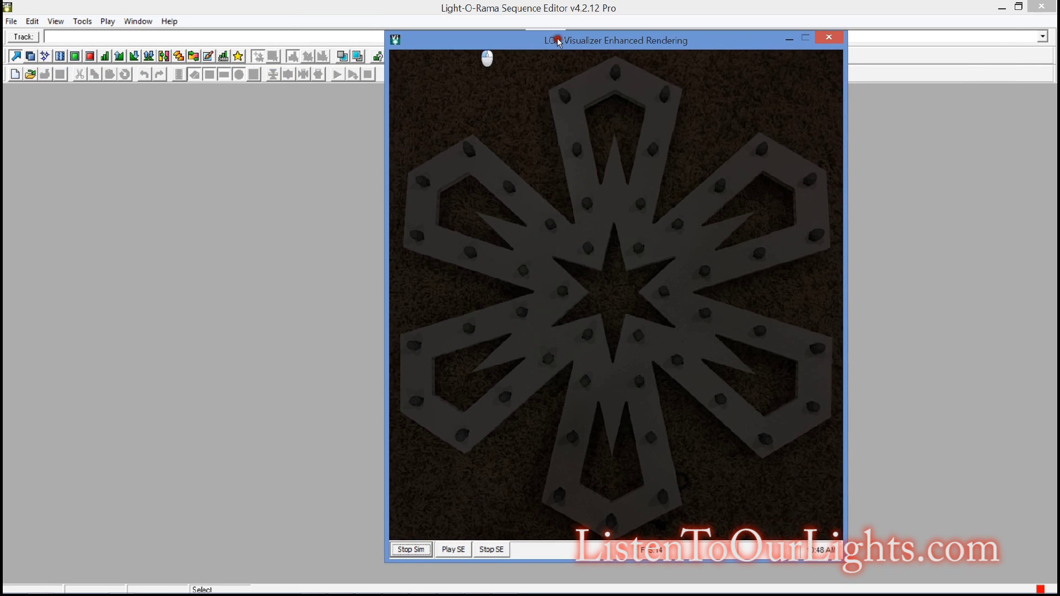
left_click(136, 8)
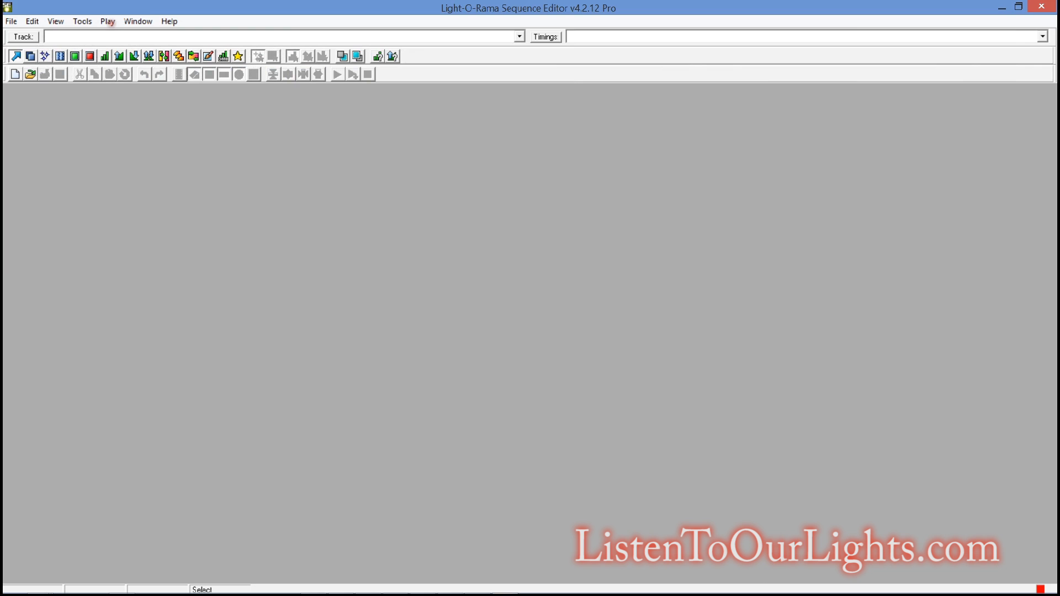
Step: Create a new animation sequence with the default options
left_click(12, 21)
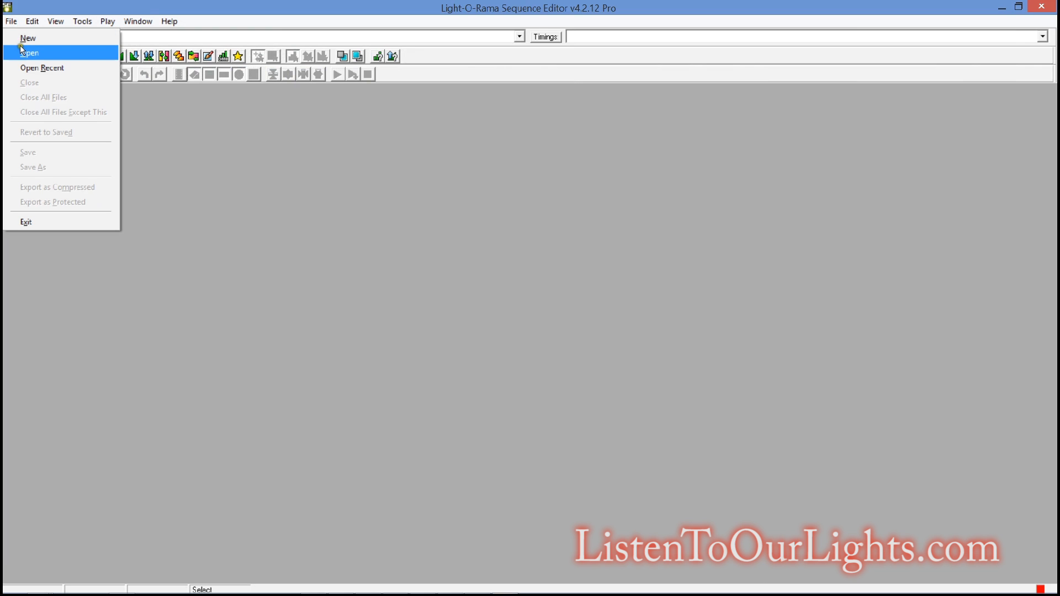
left_click(66, 39)
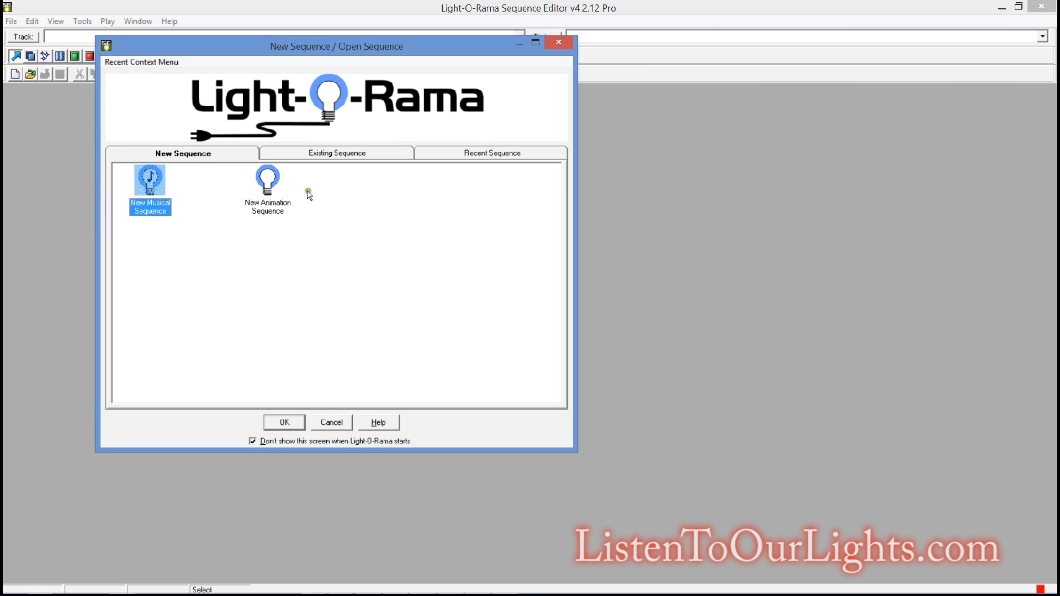
double_click(262, 185)
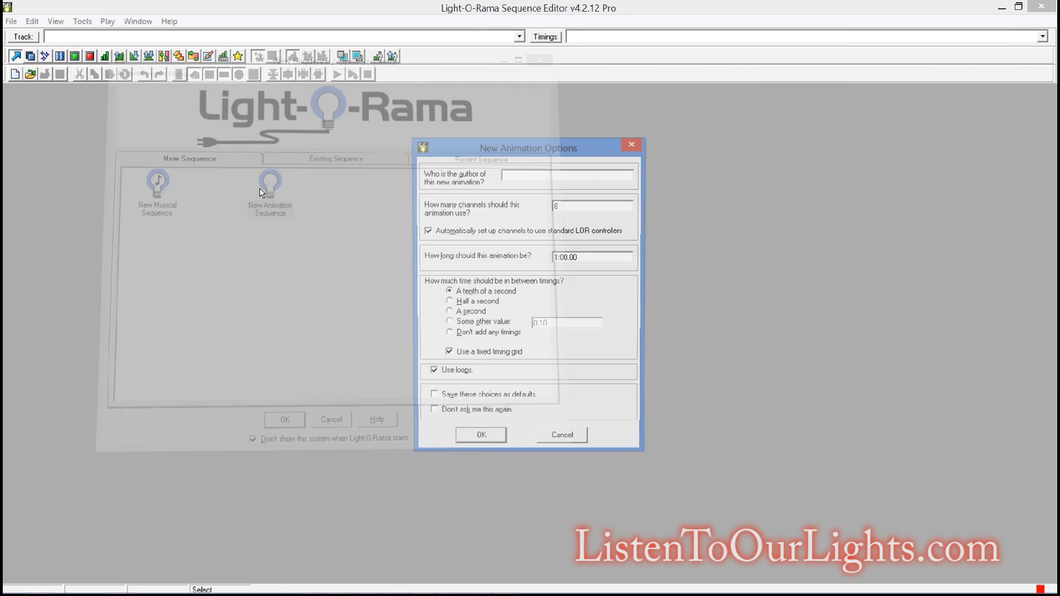
left_click(479, 440)
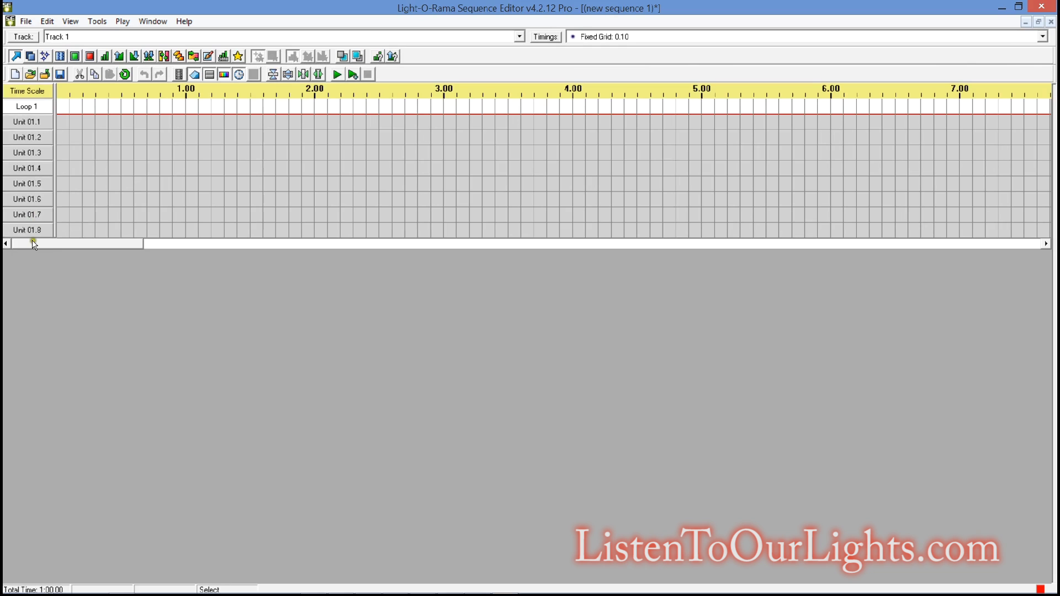
Step: Insert a DMX Universe 1 device with 50 RGB pixels, then expand DMX1 into pixel rows
right_click(32, 226)
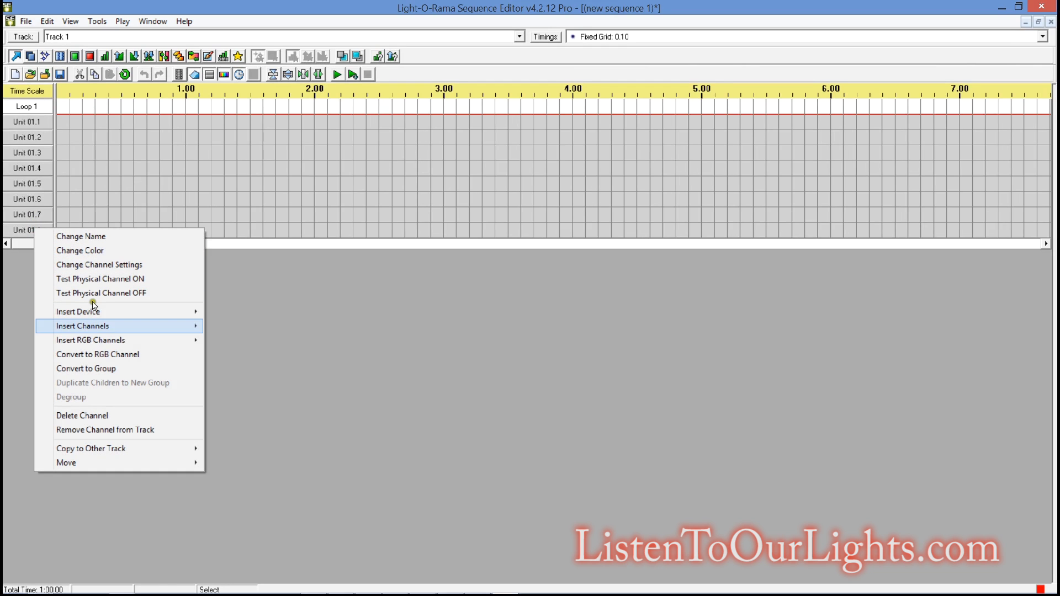
mouse_move(114, 309)
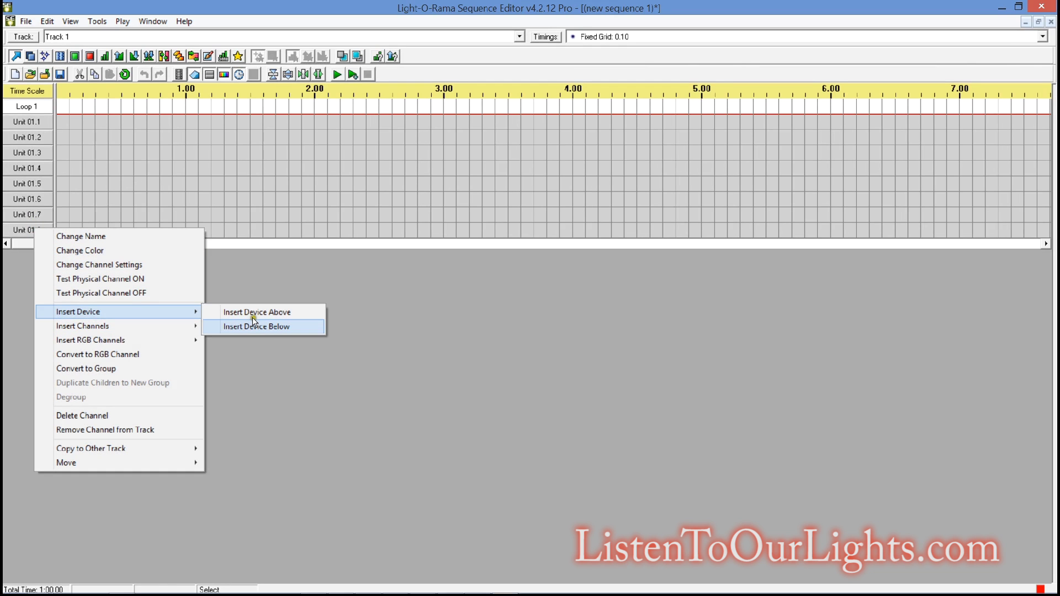
left_click(268, 326)
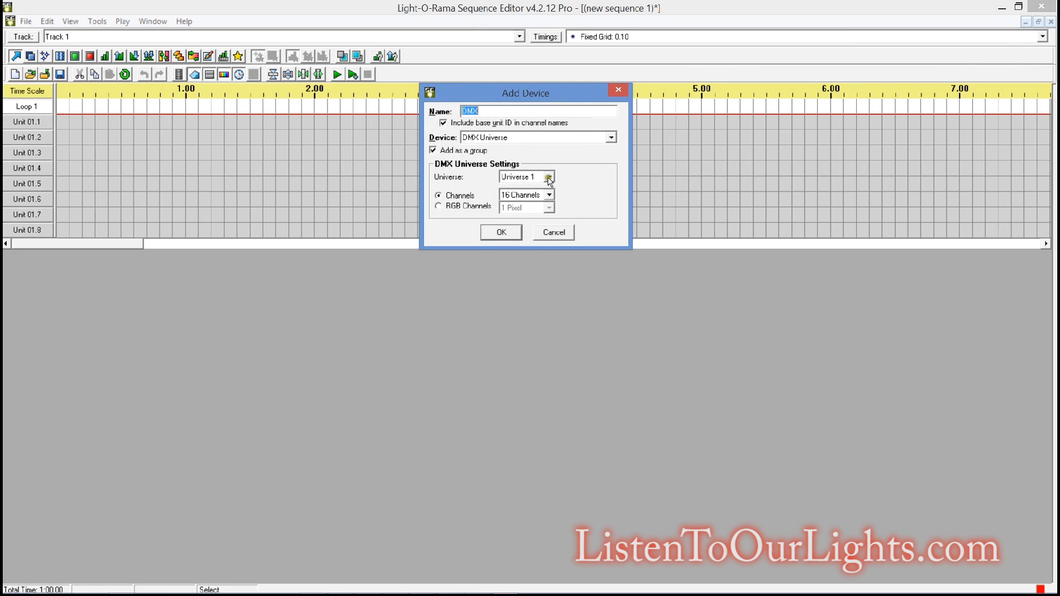
left_click(549, 195)
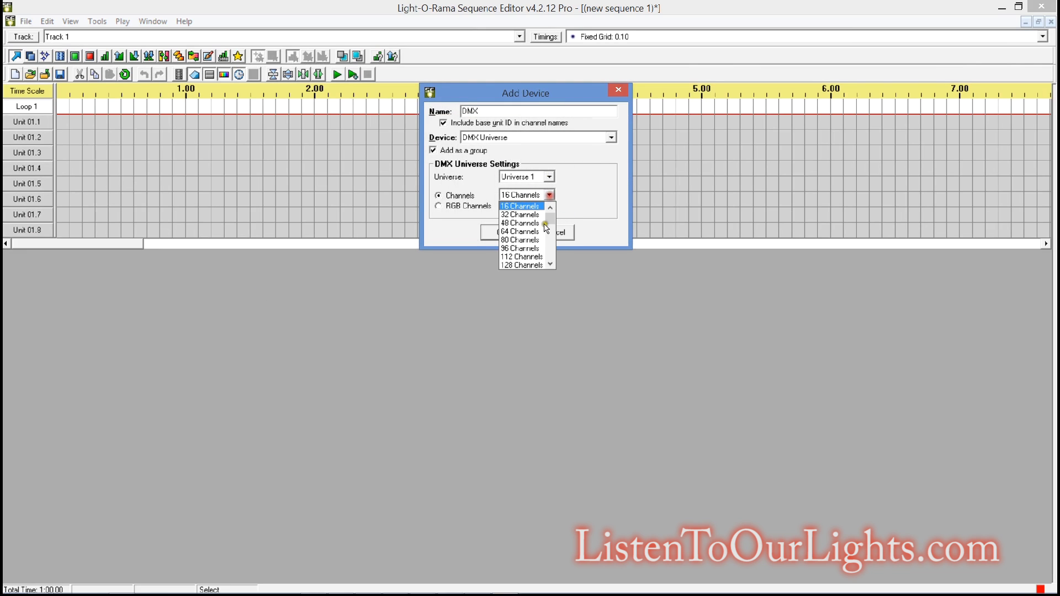
left_click(550, 250)
left_click(550, 249)
left_click(550, 250)
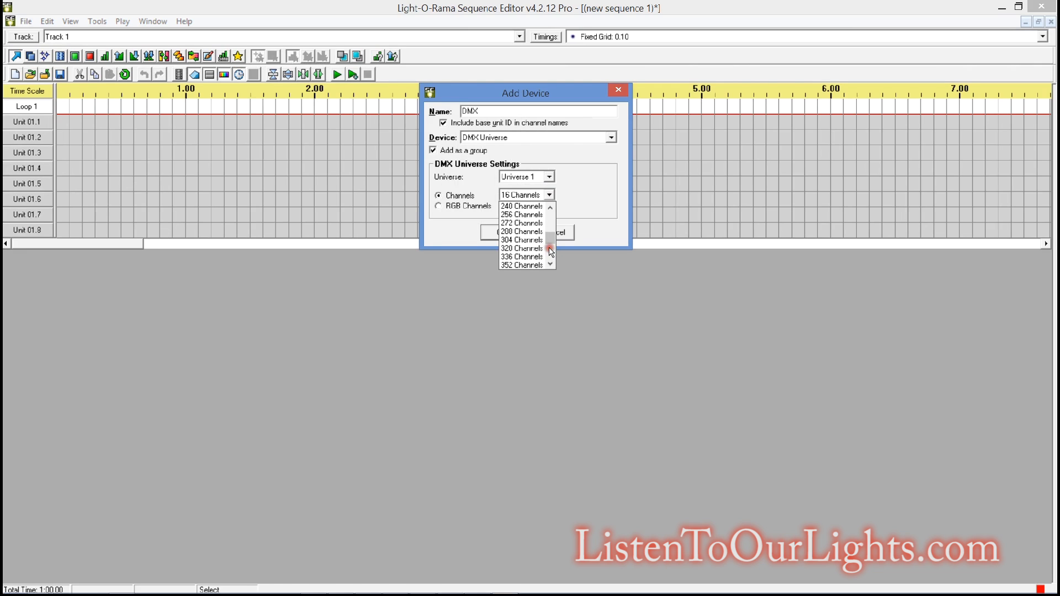
left_click(572, 214)
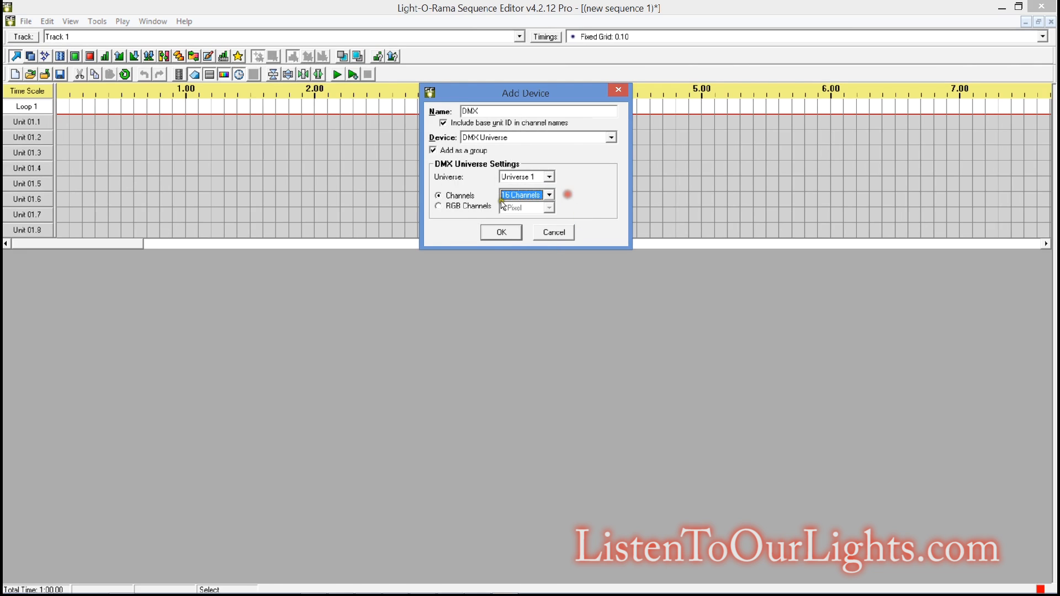
left_click(470, 207)
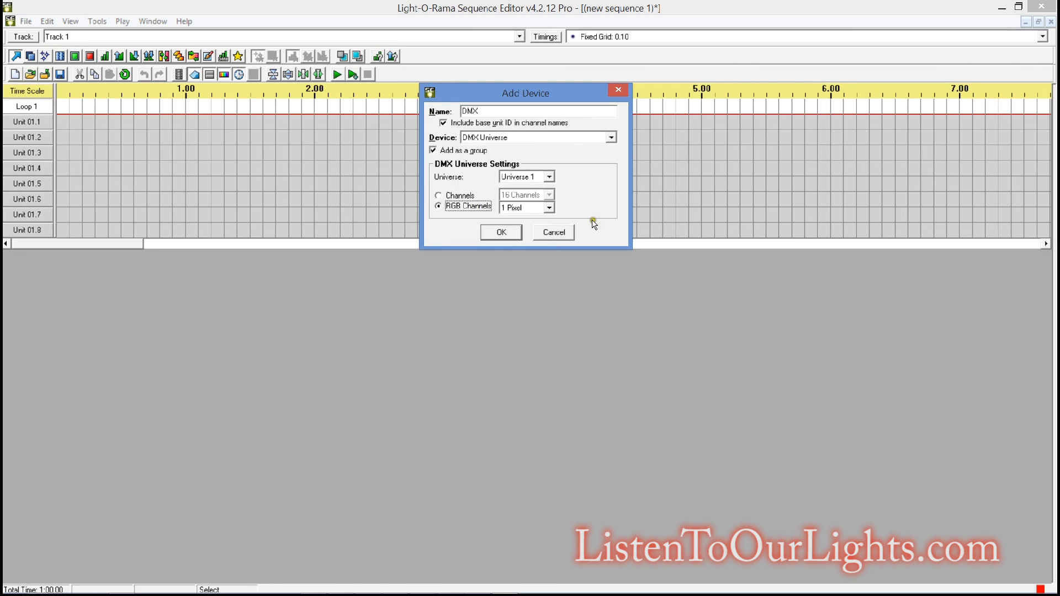
left_click(550, 208)
left_click(550, 260)
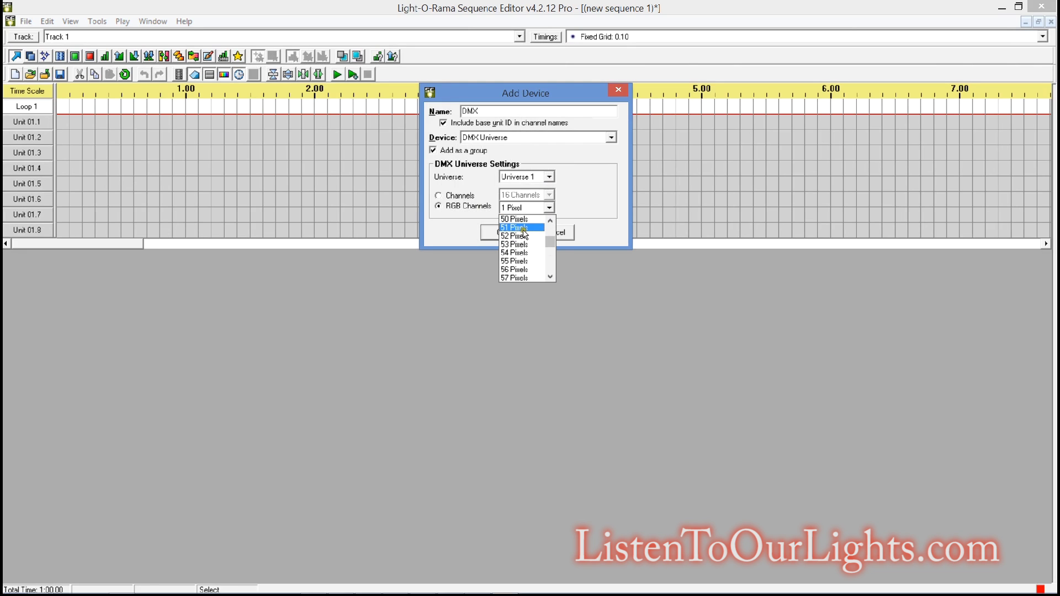
left_click(519, 219)
left_click(498, 232)
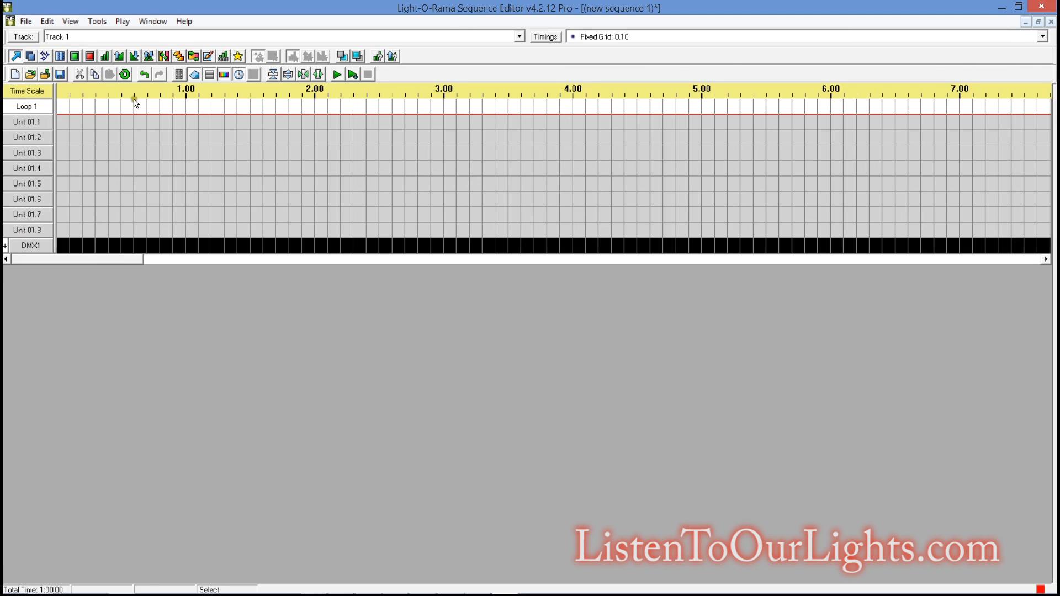
left_click(7, 245)
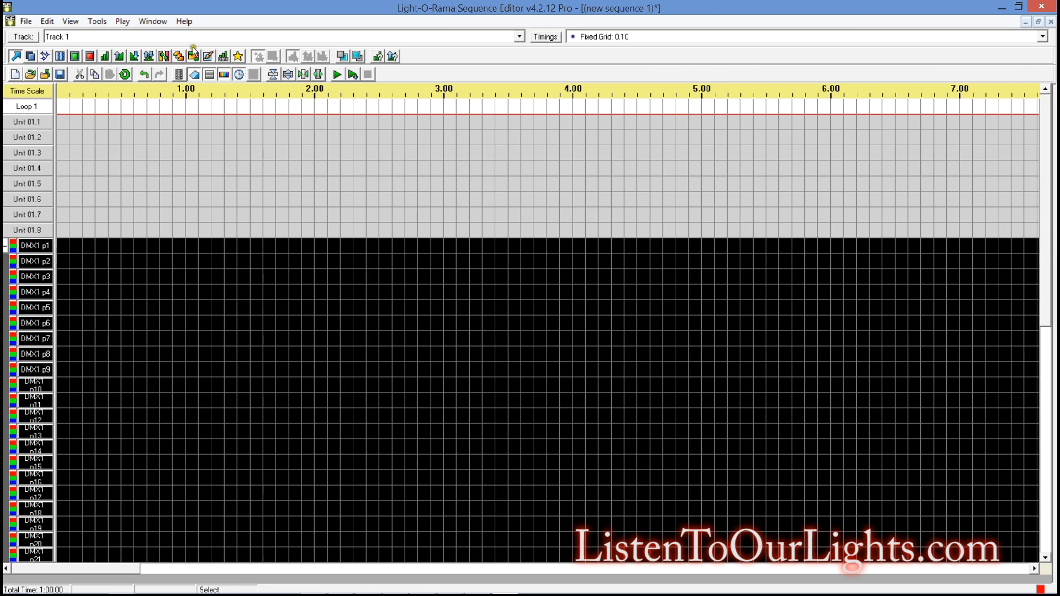
Step: Paint p1 with a red-to-green fade to 0.90 s, then green-to-red to 1.90 s
left_click(193, 54)
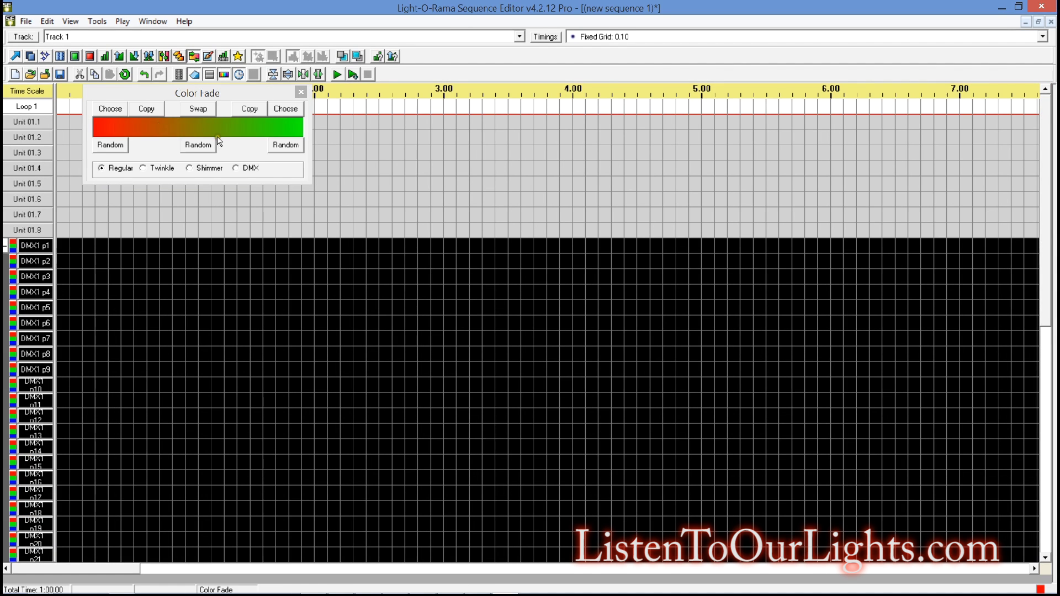
left_click_drag(58, 236, 126, 232)
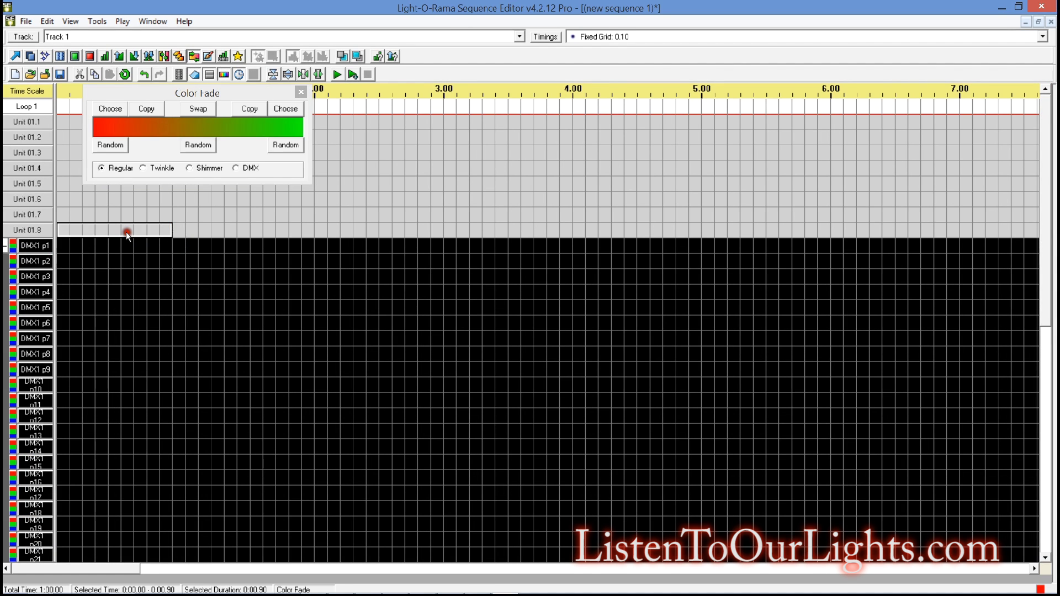
left_click_drag(61, 247, 165, 241)
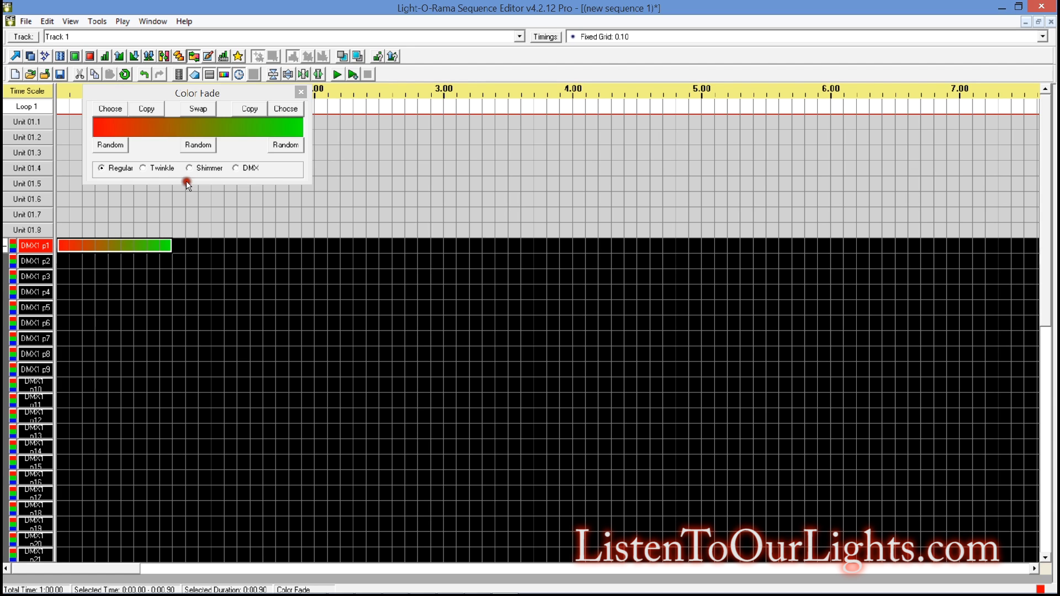
left_click(198, 108)
left_click(179, 245)
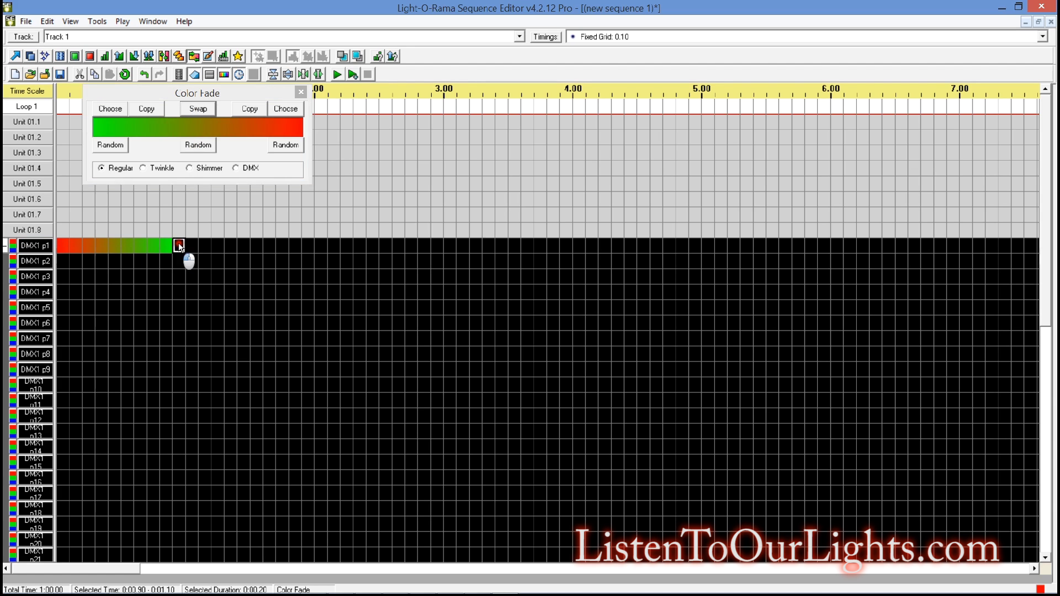
left_click_drag(272, 243, 299, 245)
Step: Add a red-to-blue colour fade on p1 from 1.90 to 3.40 s
left_click(198, 108)
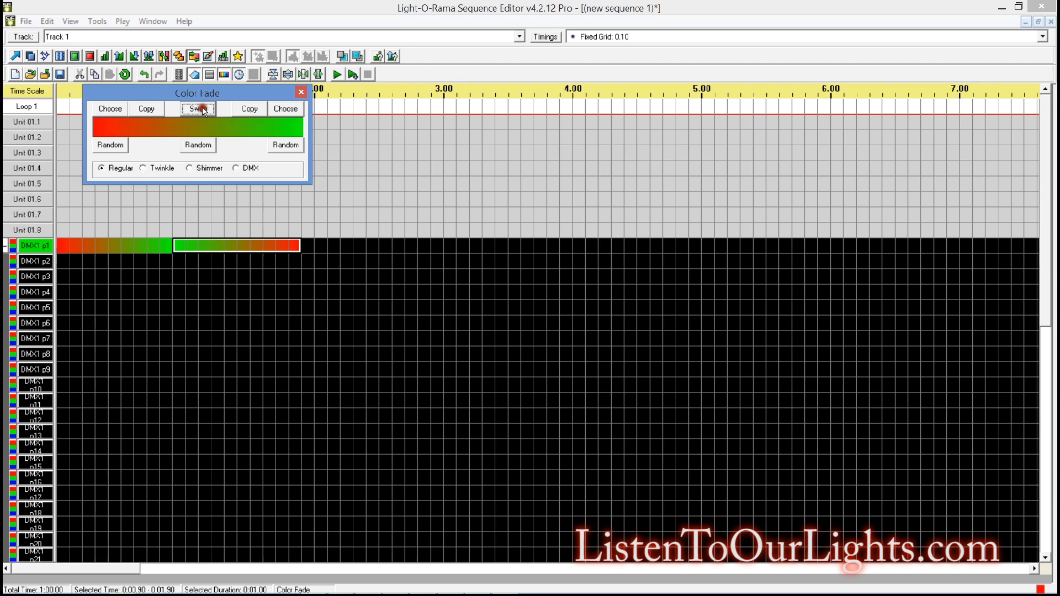
left_click(198, 109)
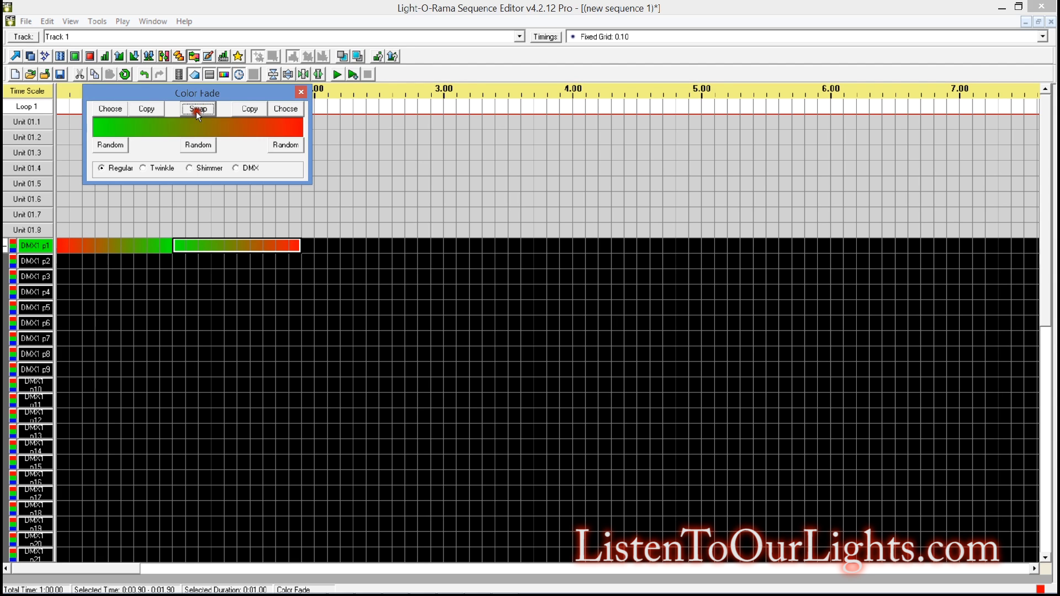
left_click(286, 109)
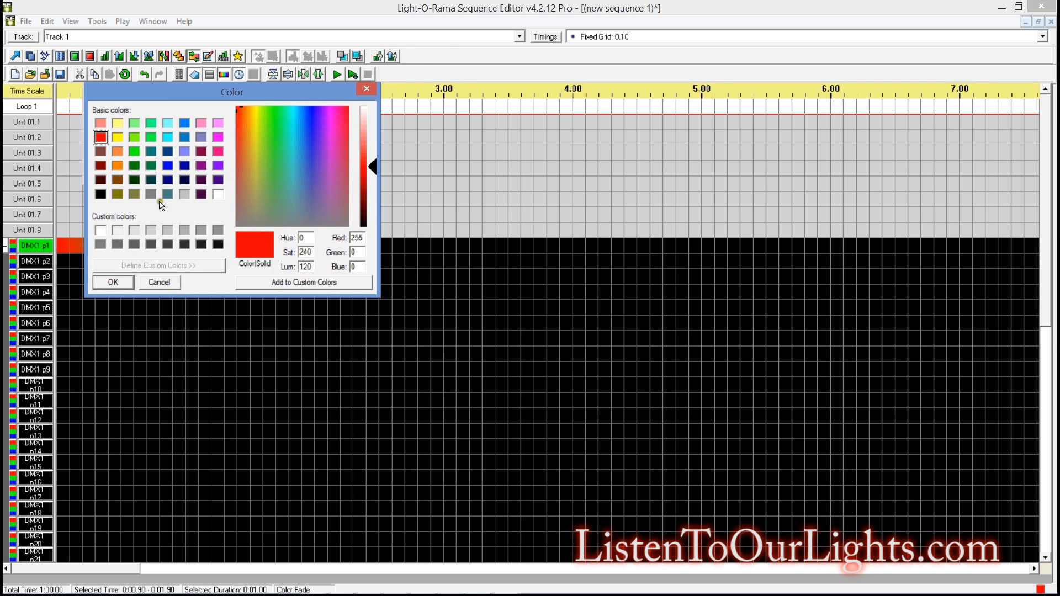
left_click(159, 282)
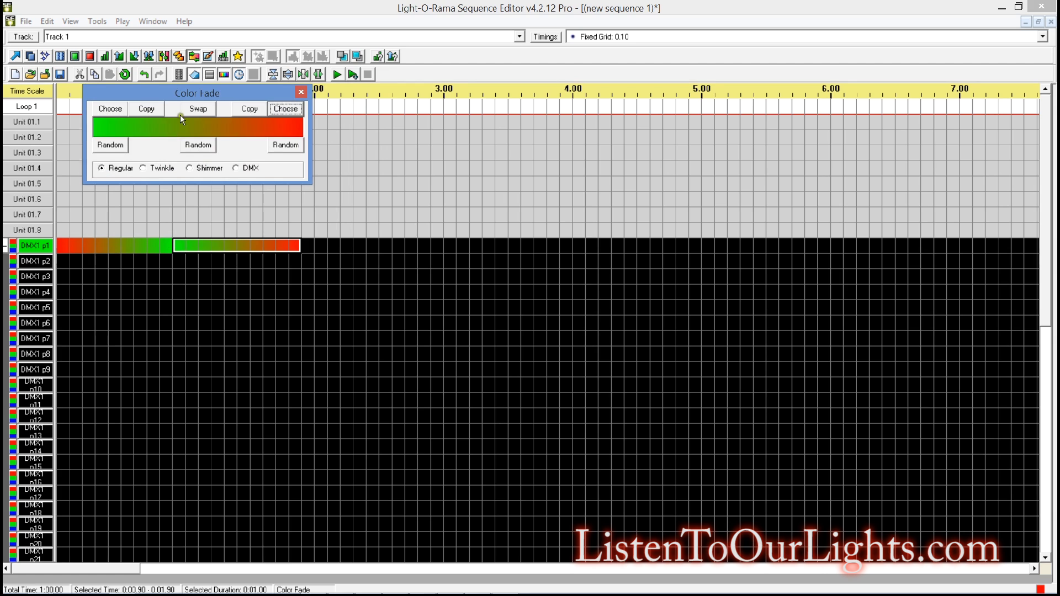
left_click(179, 115)
left_click(285, 109)
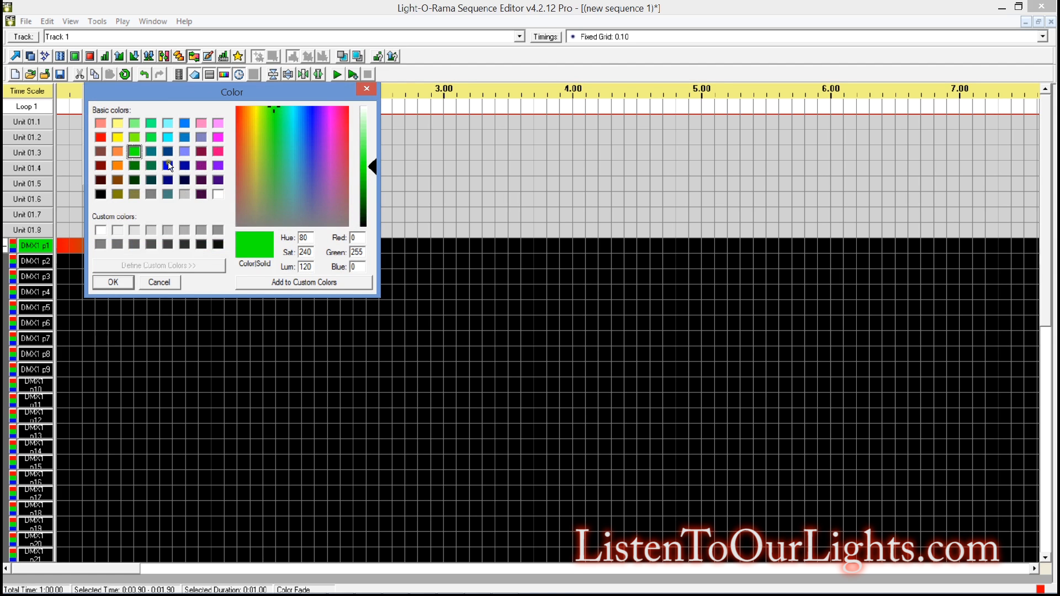
left_click(169, 165)
left_click(113, 282)
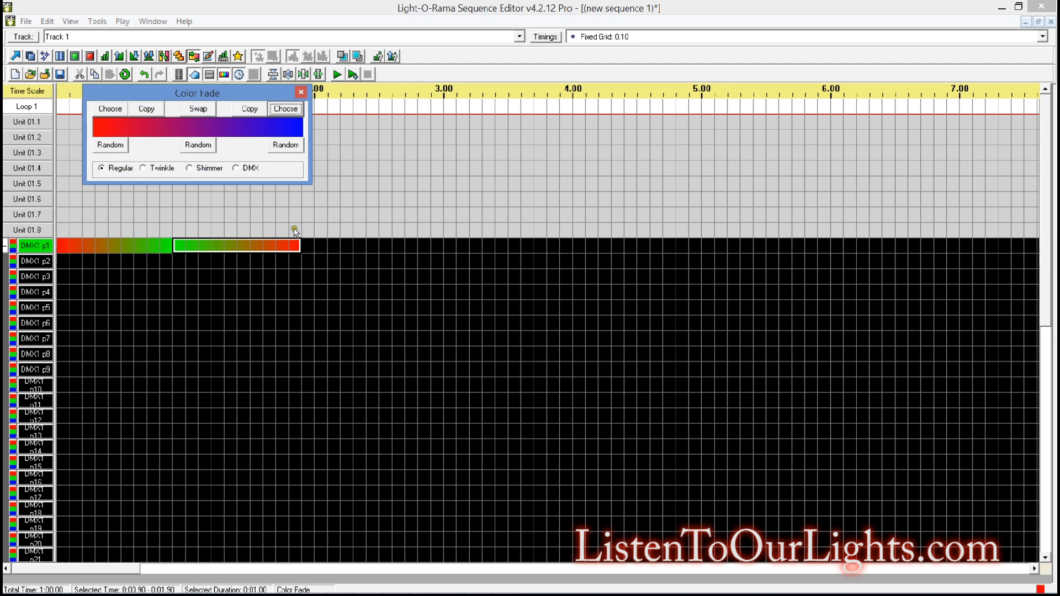
left_click_drag(306, 250, 493, 247)
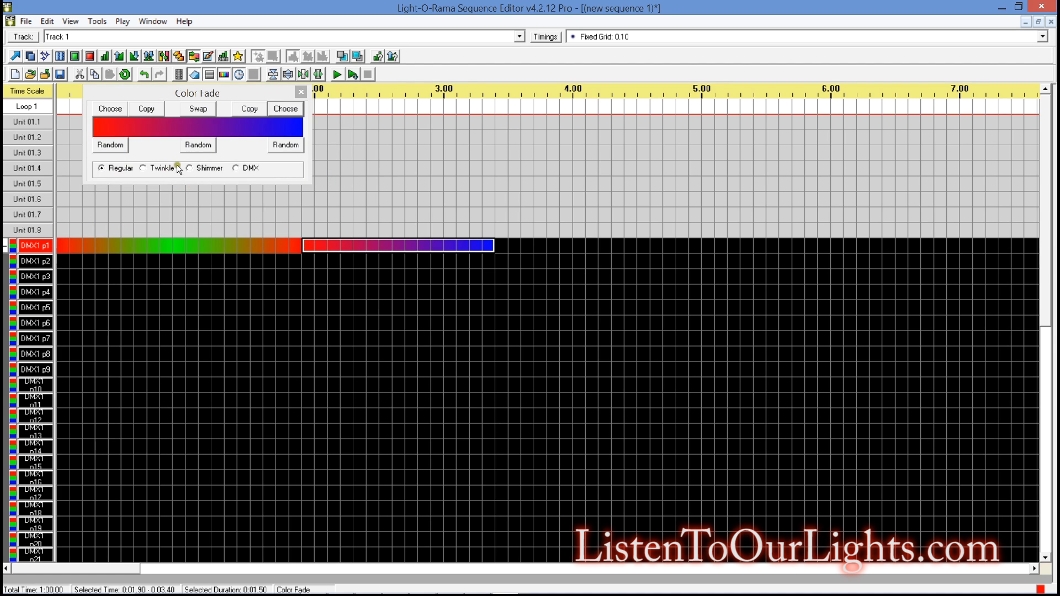
Step: Add a twinkling blue-to-green fade on p1 from 3.40 to 6.30 s
left_click(177, 168)
left_click(199, 109)
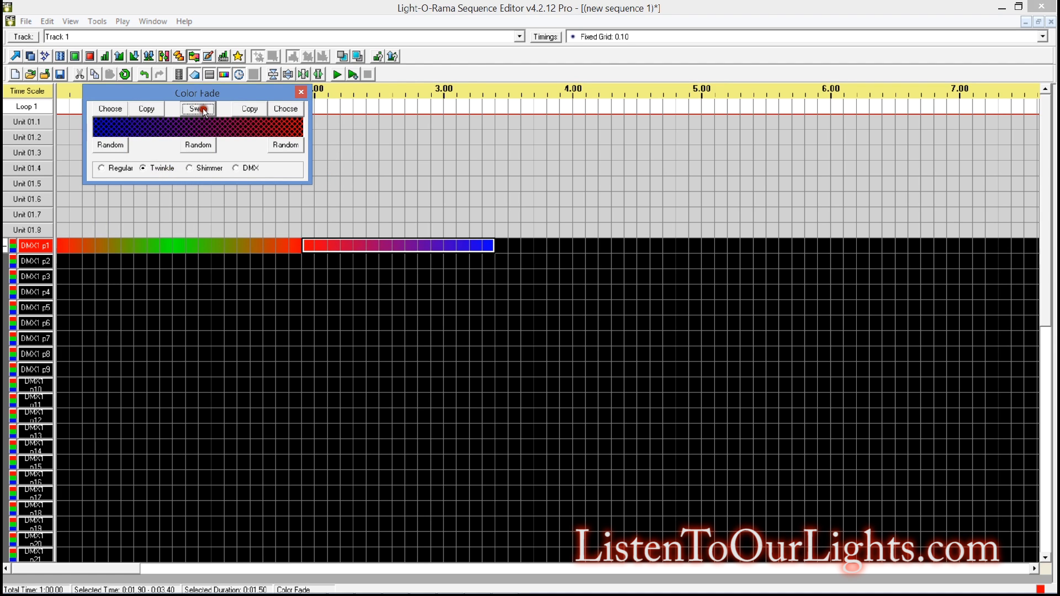
left_click(285, 109)
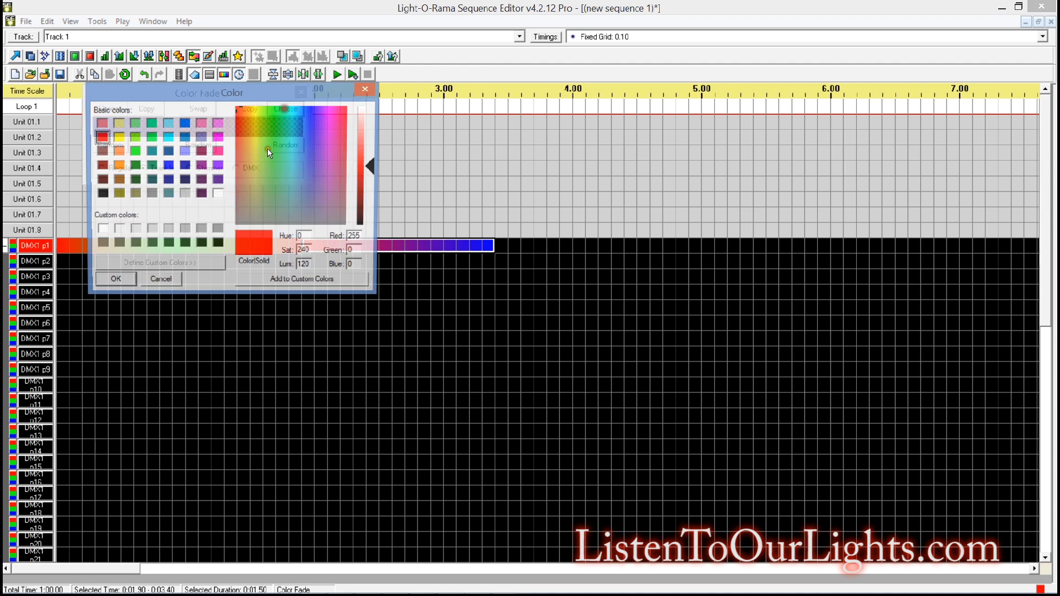
left_click(132, 154)
left_click(113, 282)
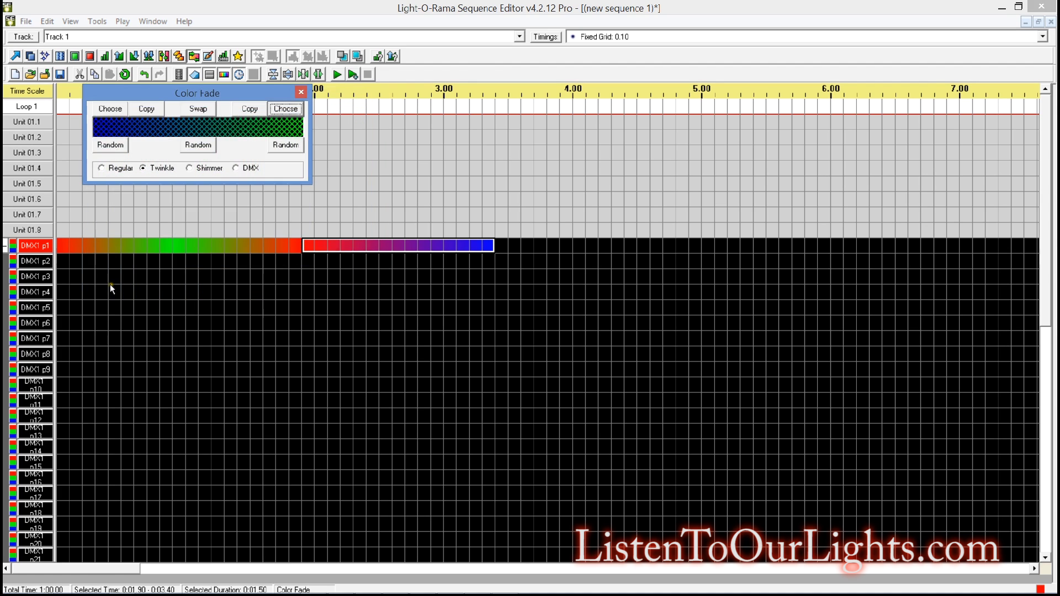
left_click_drag(499, 253, 866, 254)
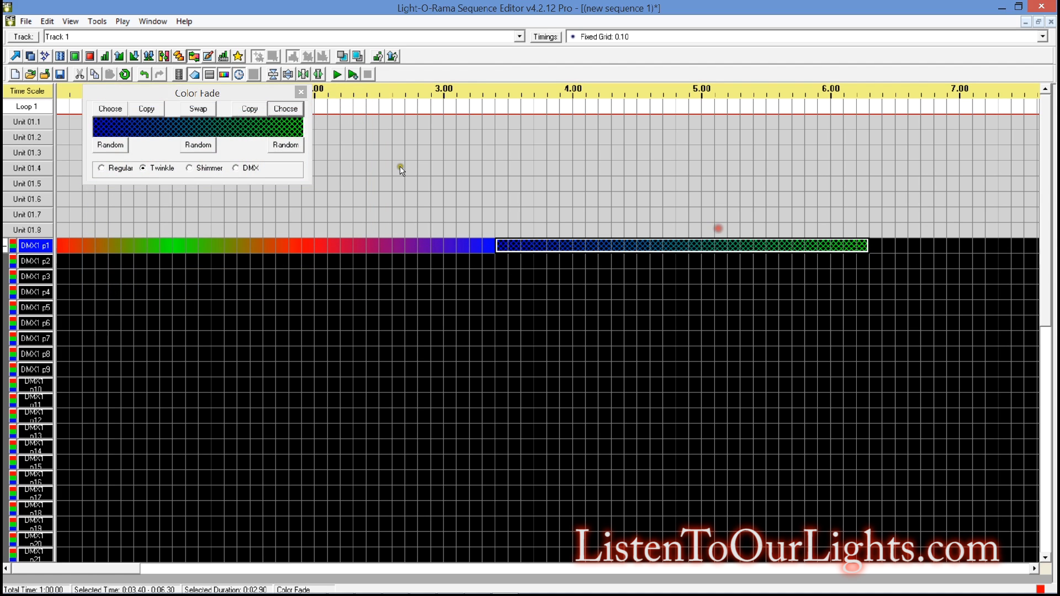
left_click(300, 93)
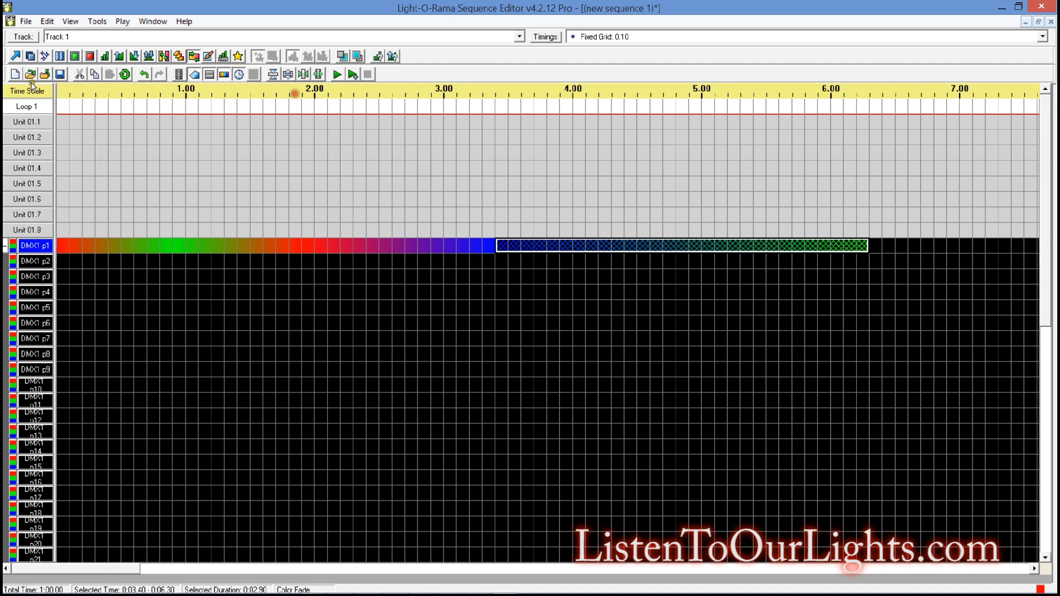
Step: Chase the p1 fade pattern down through pixel p50
left_click(180, 57)
left_click_drag(79, 246, 1009, 586)
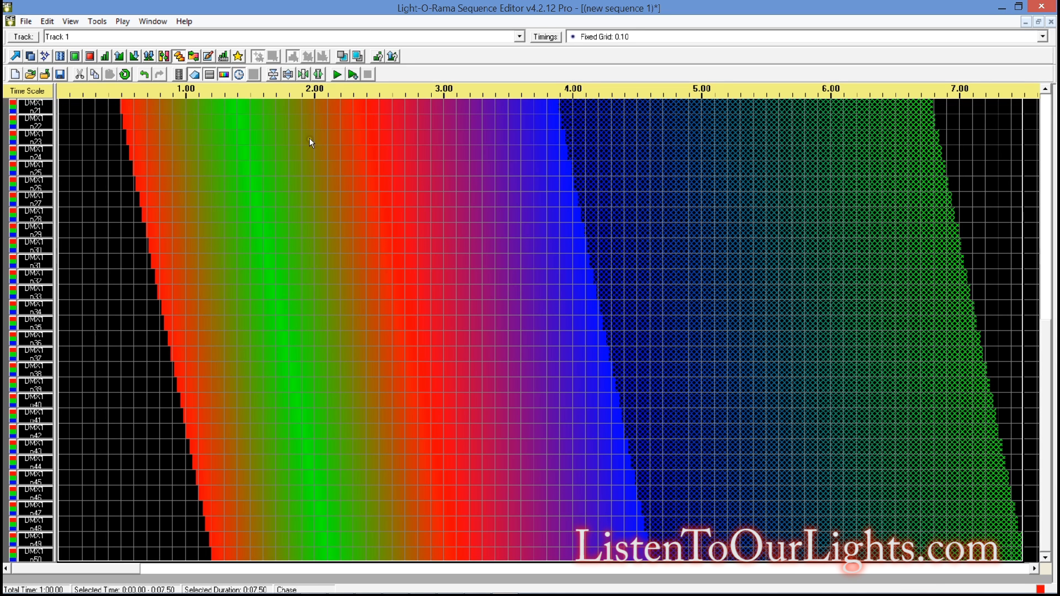
key("alt+Tab")
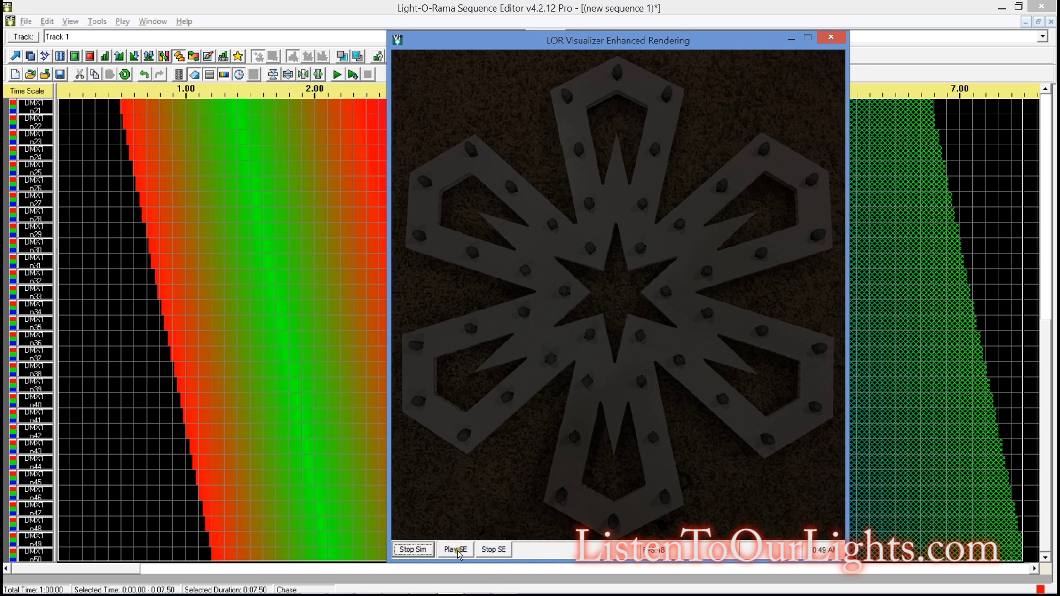
Step: Play the sequence on the simulated snowflake, then stop playback and exit simulation
left_click(456, 550)
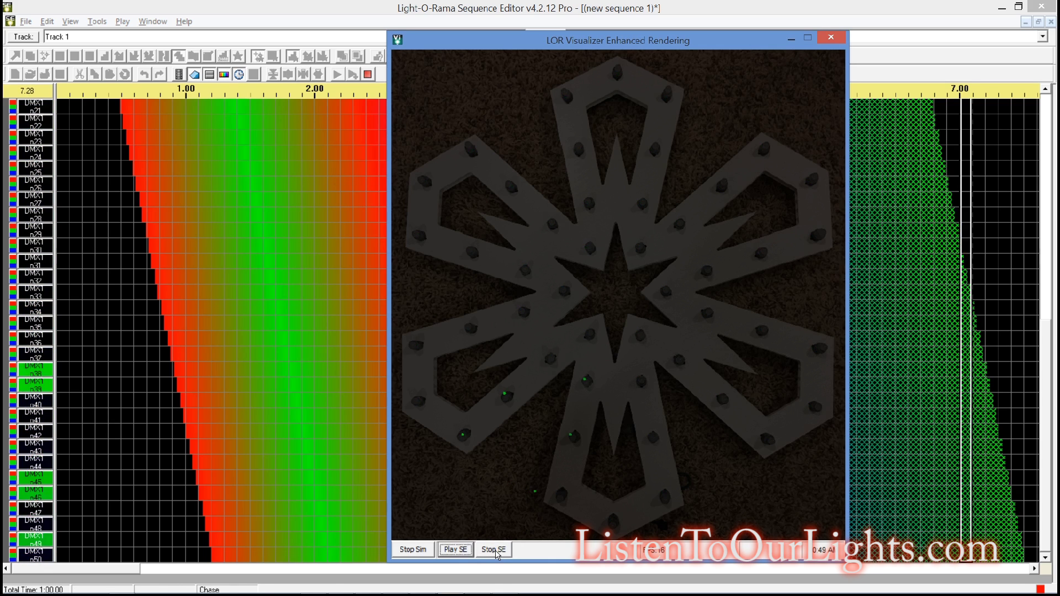
left_click(495, 550)
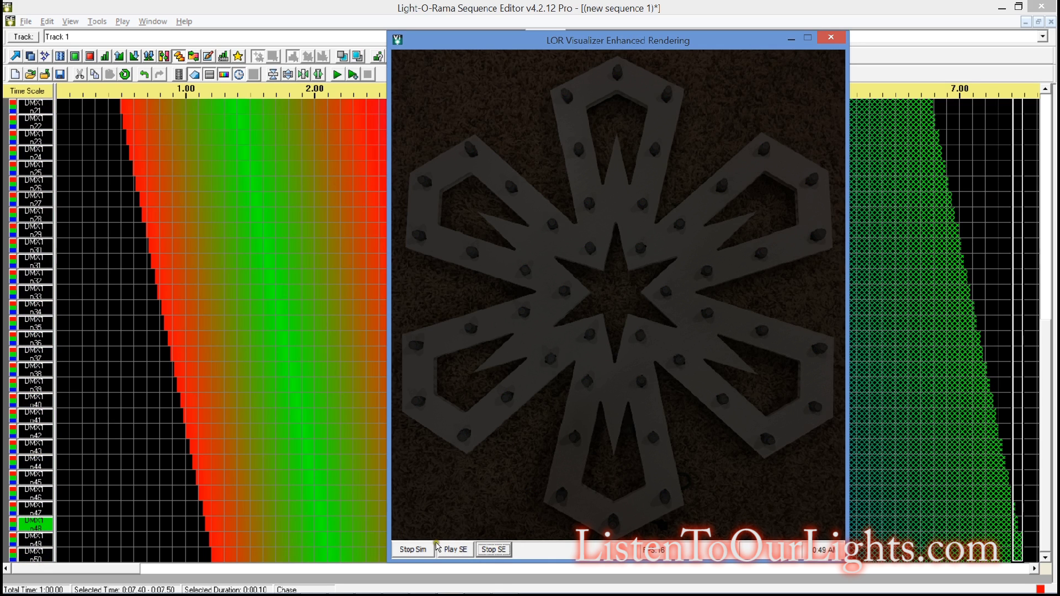
left_click(412, 549)
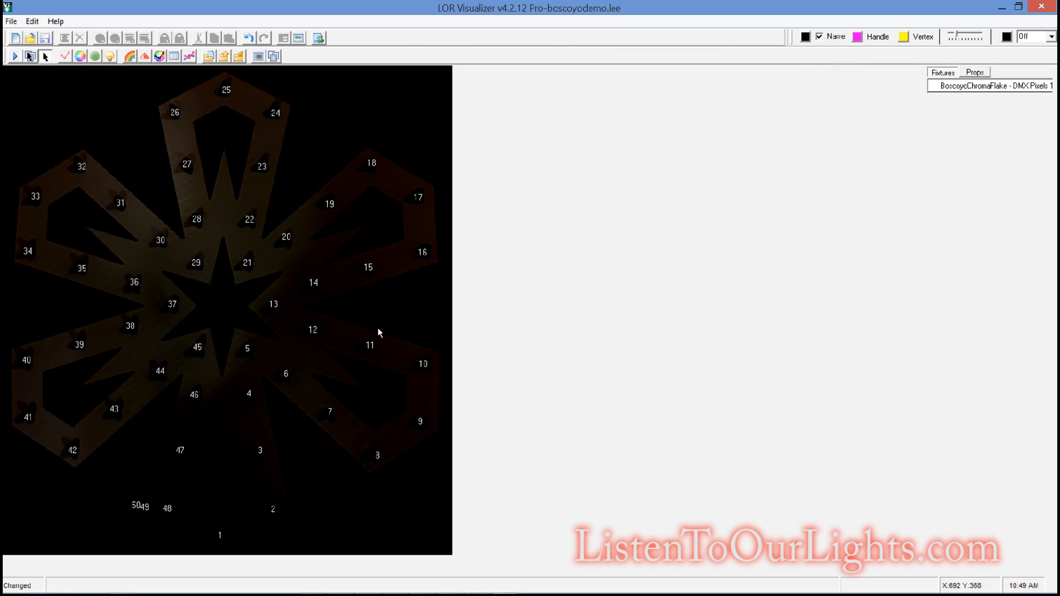
Step: Browse the Edit and File menus without choosing a command
left_click(653, 248)
left_click(30, 22)
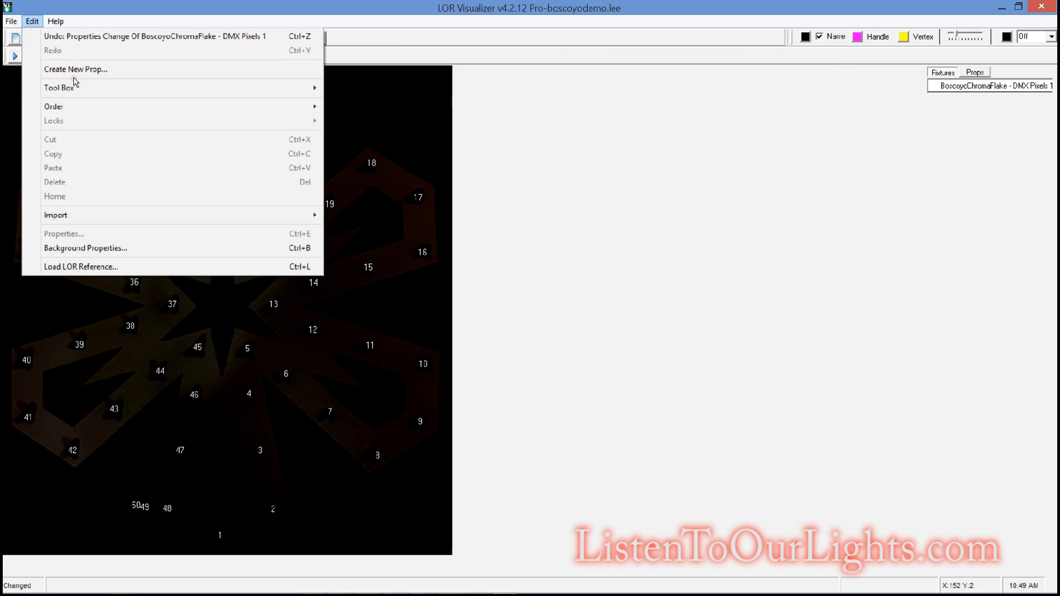
left_click(10, 22)
left_click(11, 22)
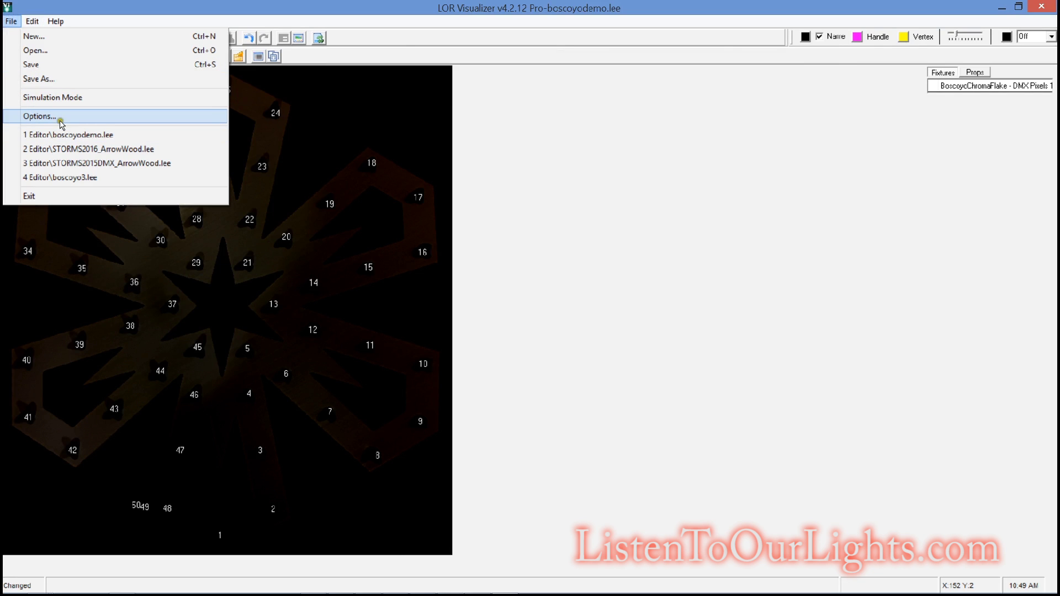
mouse_move(33, 26)
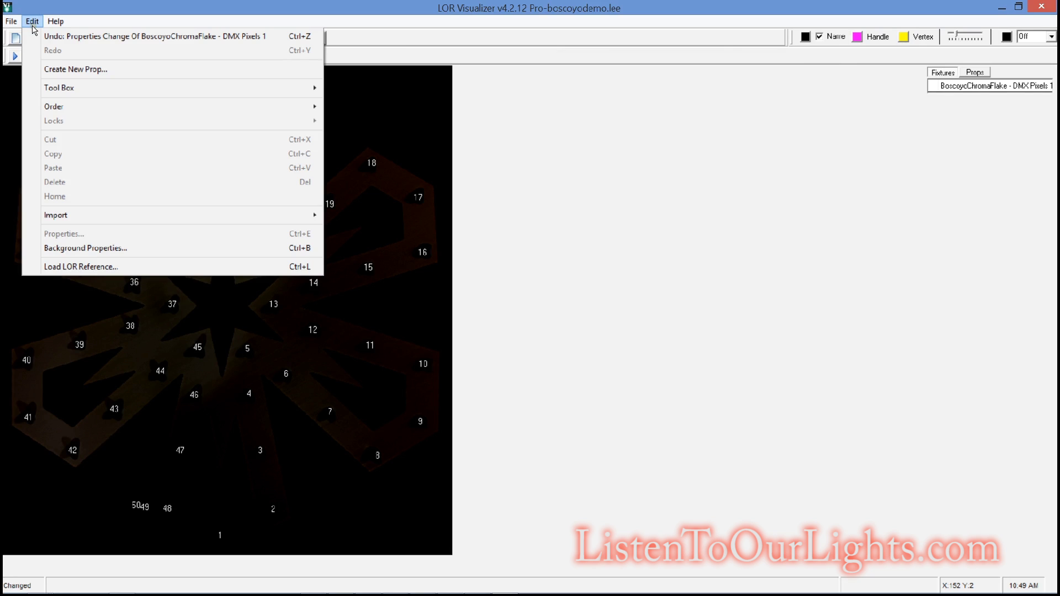
left_click(32, 26)
Step: Export the BoscoyoChromaFlake fixture to an .lff file including its channel data
left_click(1022, 87)
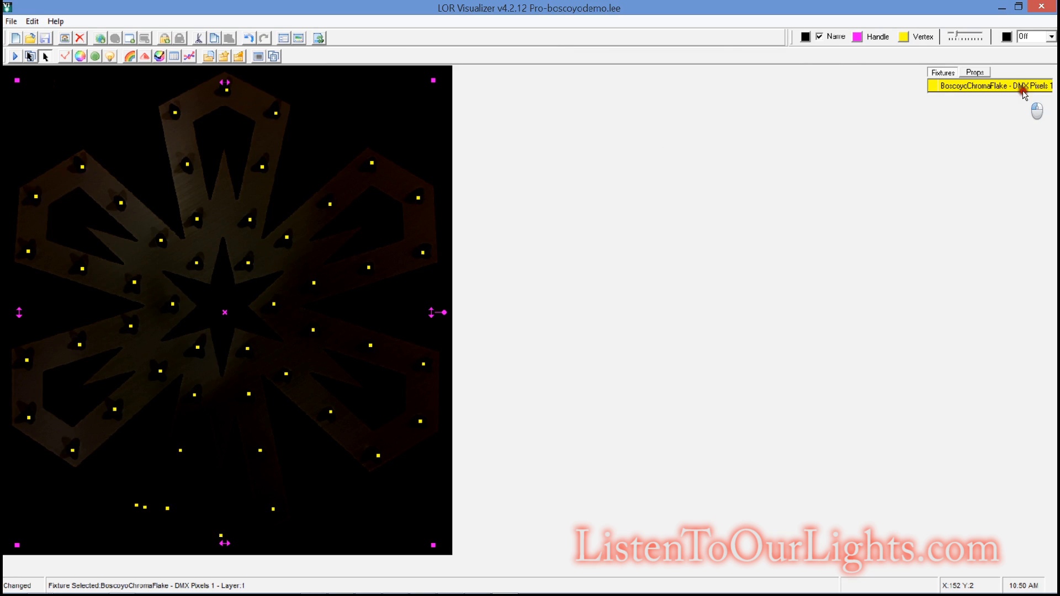
double_click(1020, 90)
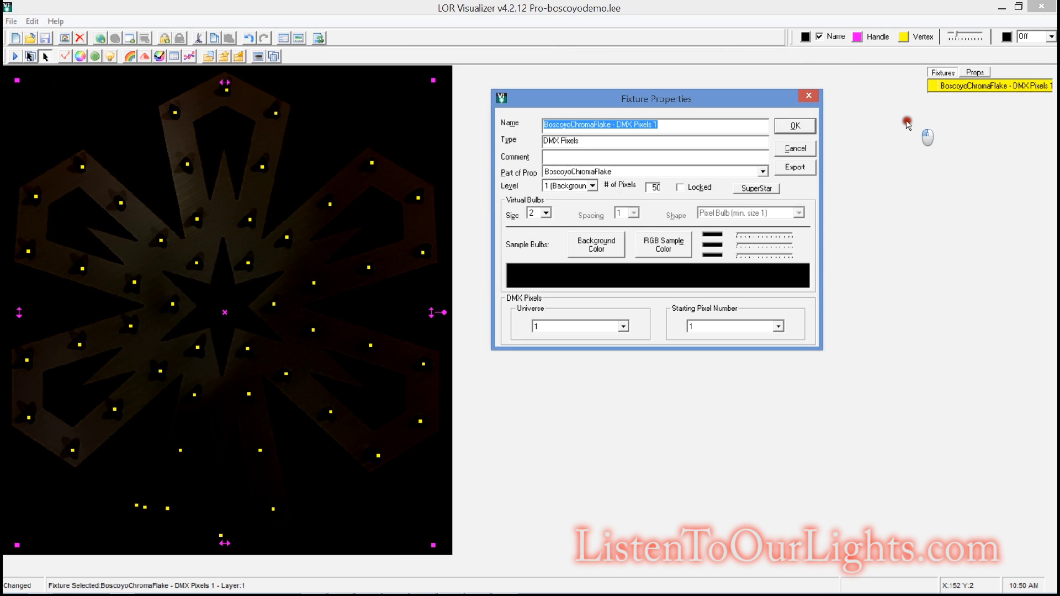
left_click(796, 168)
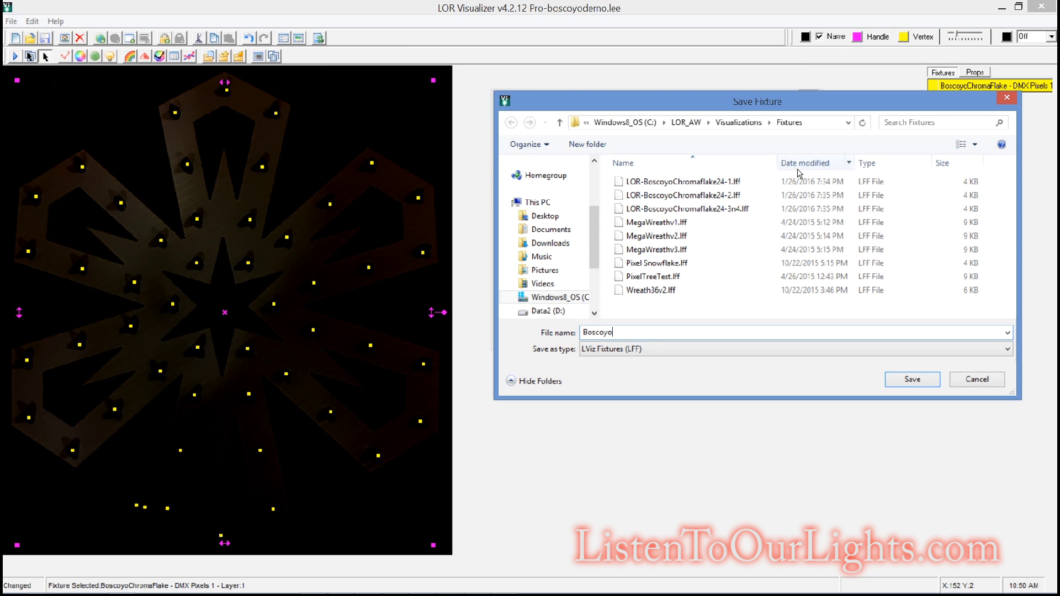
key("Return")
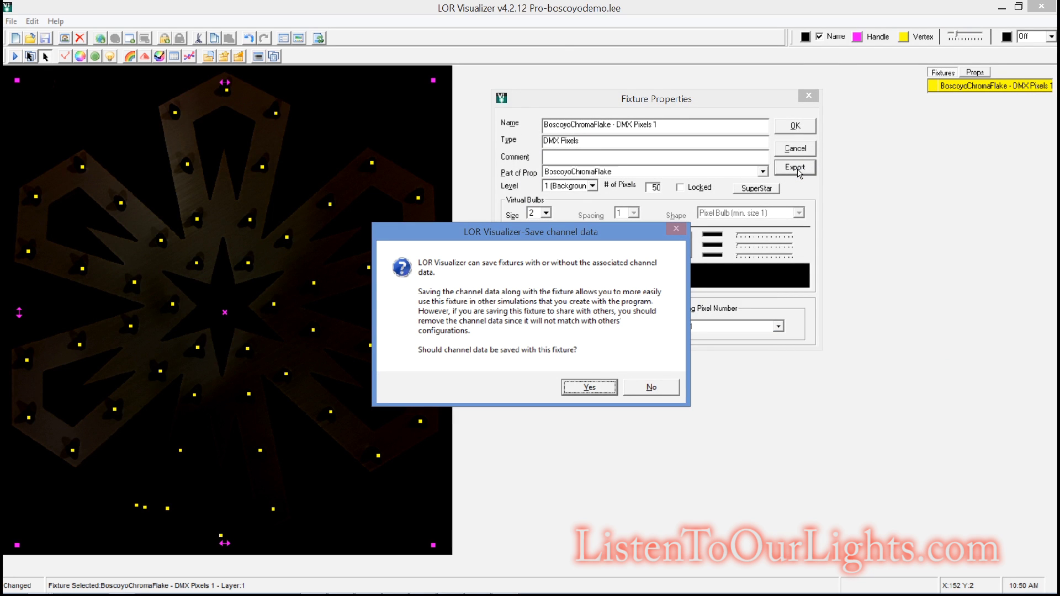
left_click(579, 390)
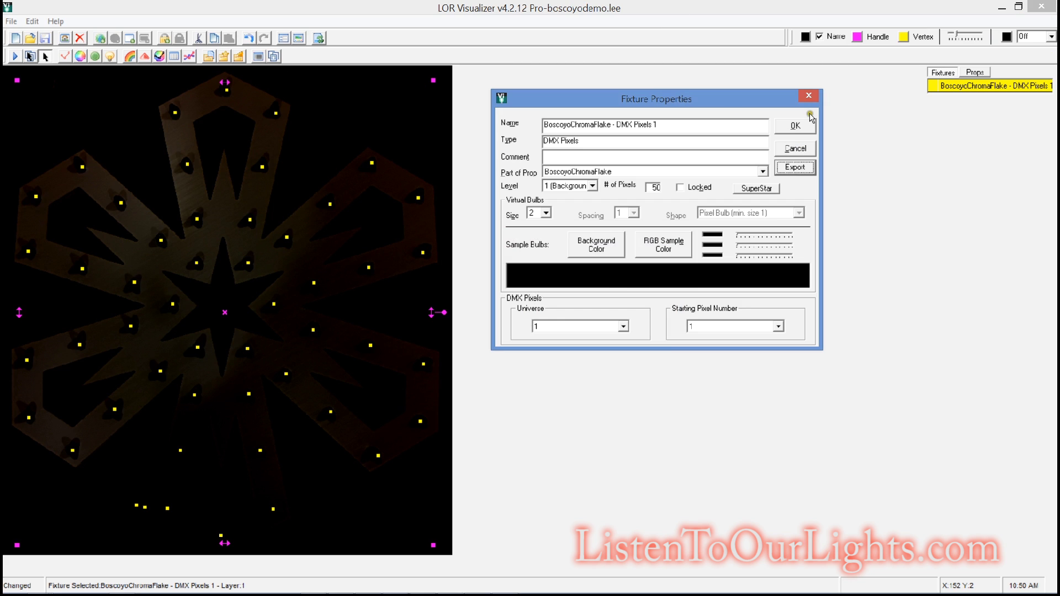
left_click(795, 145)
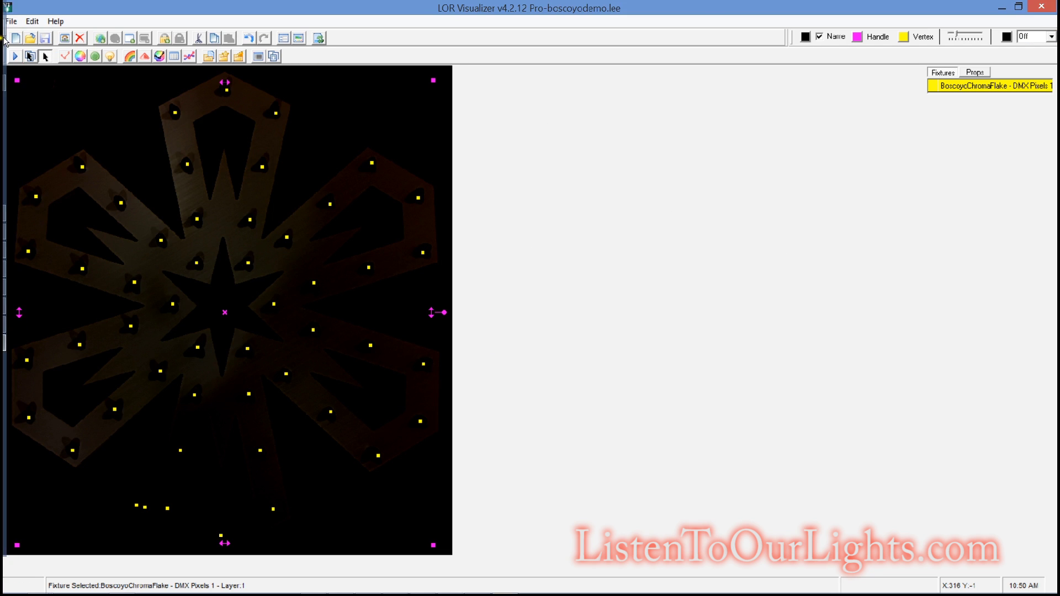
Step: Open the STORMS2015_ArrowWood.lee house display
left_click(30, 38)
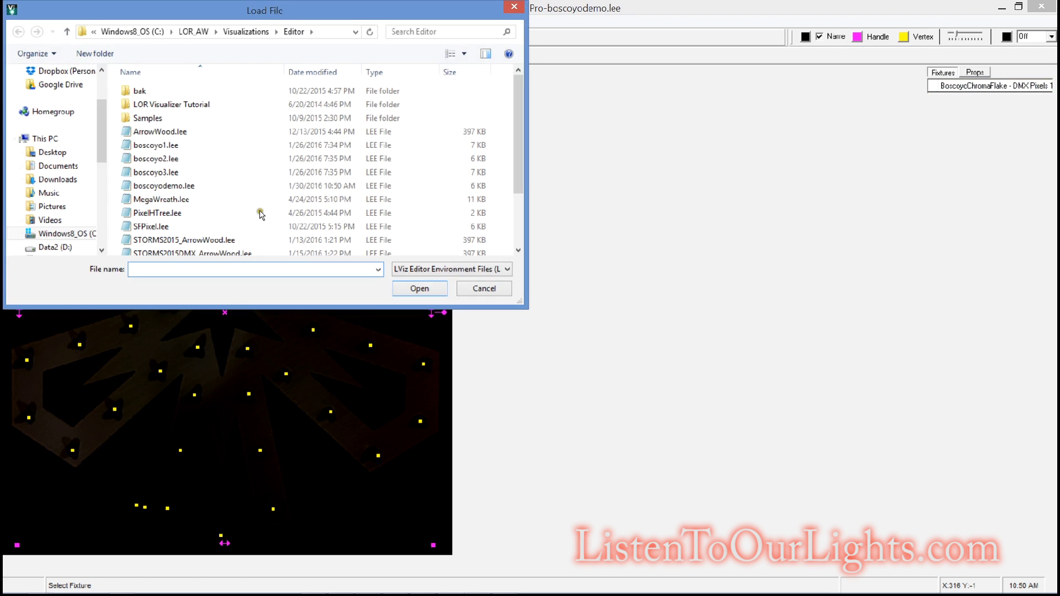
left_click(215, 240)
double_click(214, 240)
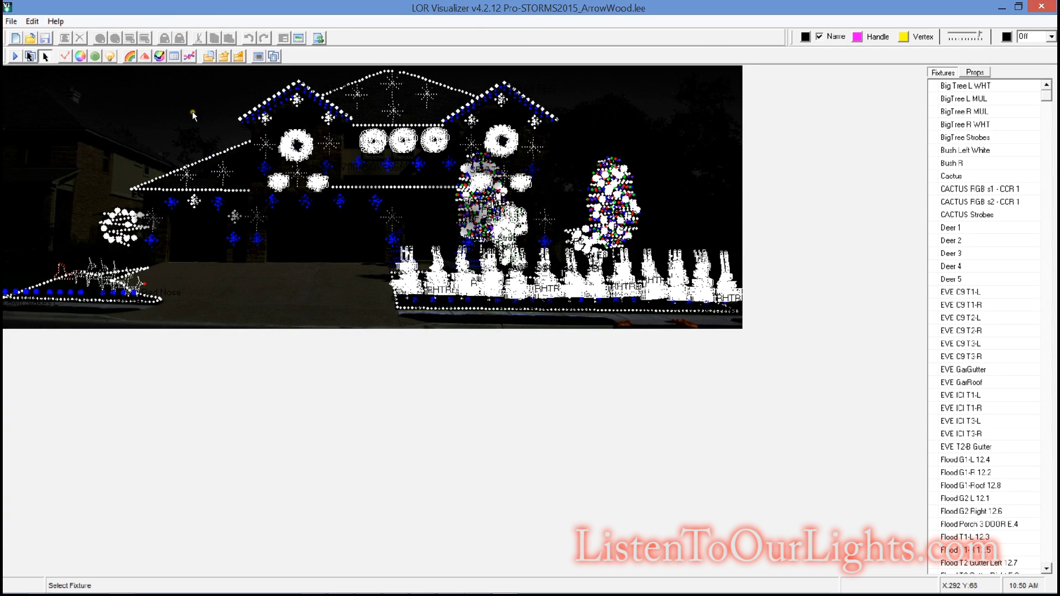
Step: Import the BoscoyoDemo.lff fixture file into the house display
left_click(32, 21)
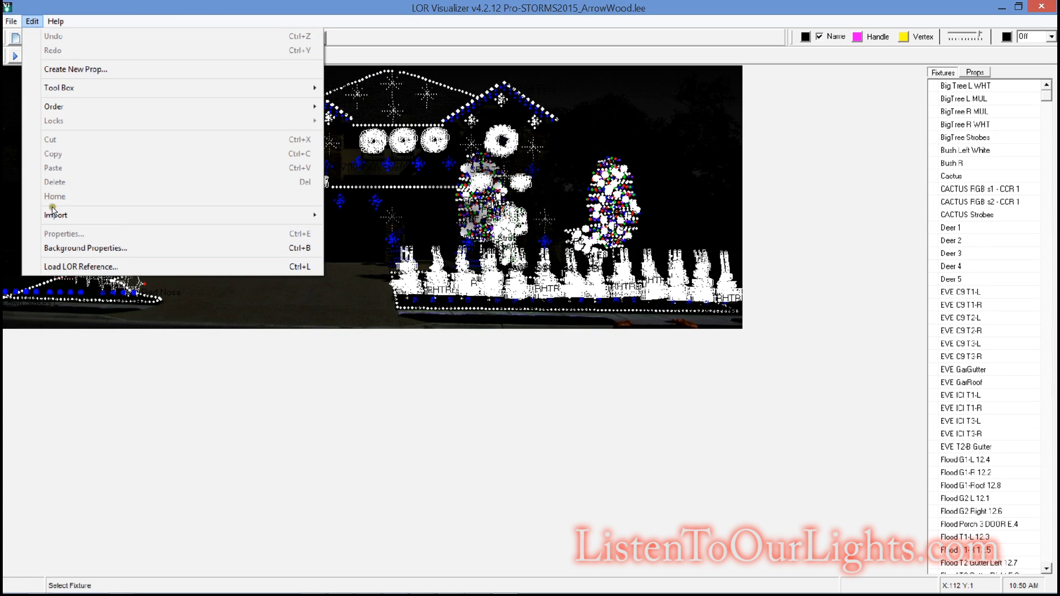
mouse_move(83, 215)
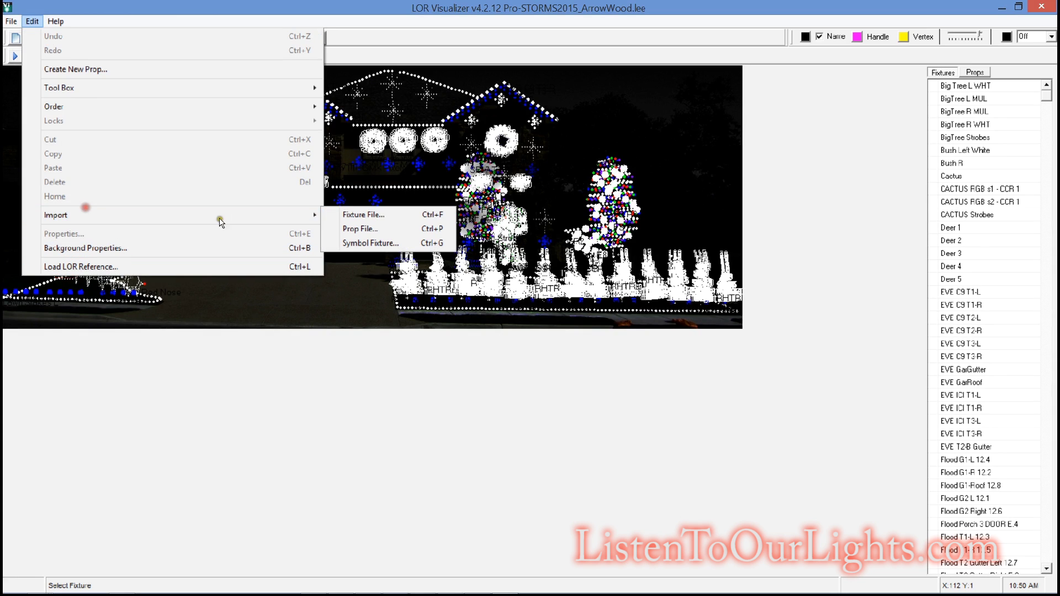
left_click(358, 215)
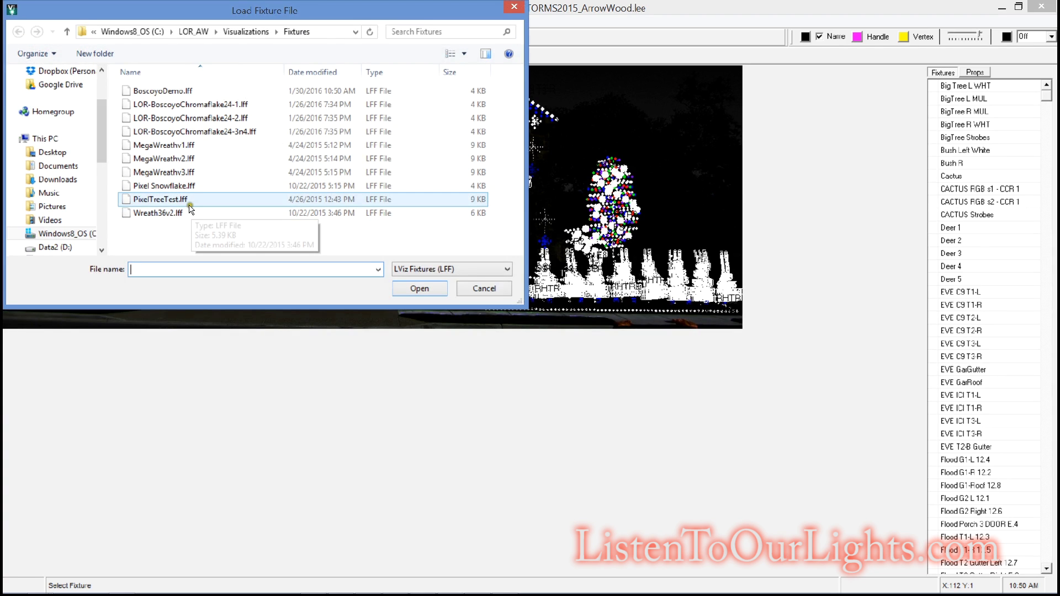
left_click(169, 91)
left_click(393, 287)
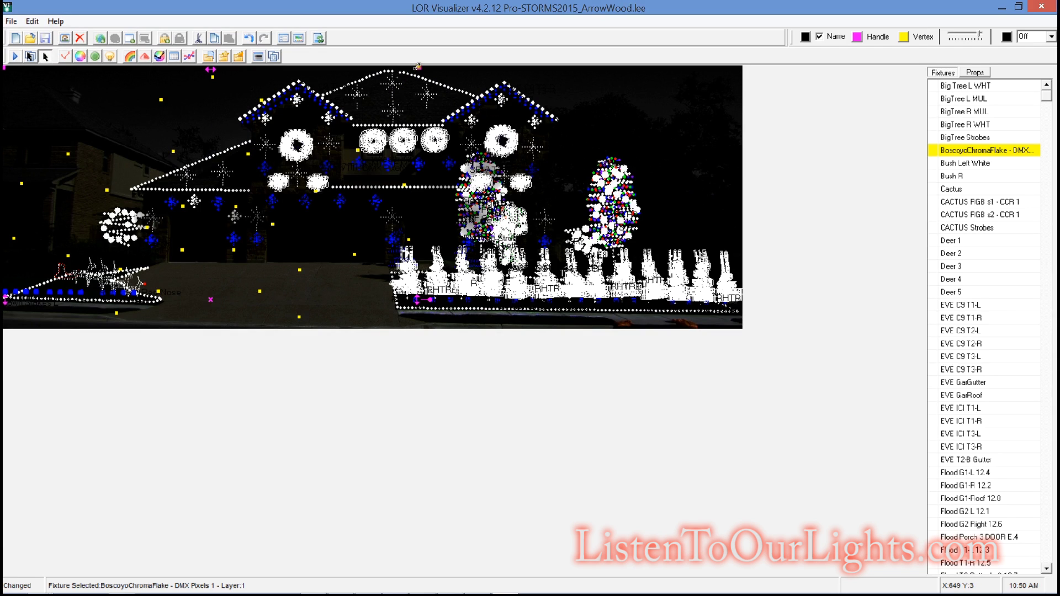
Step: Shrink and move the imported snowflake onto the house's left roof peak, then open its properties
left_click_drag(418, 68, 305, 128)
left_click(189, 219)
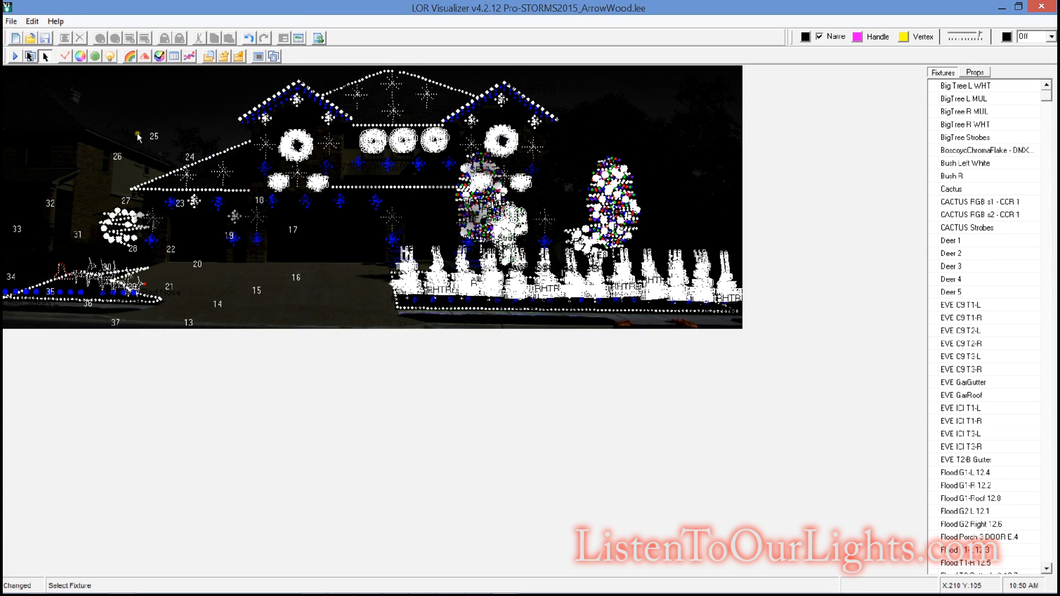
left_click(181, 175)
left_click(157, 135)
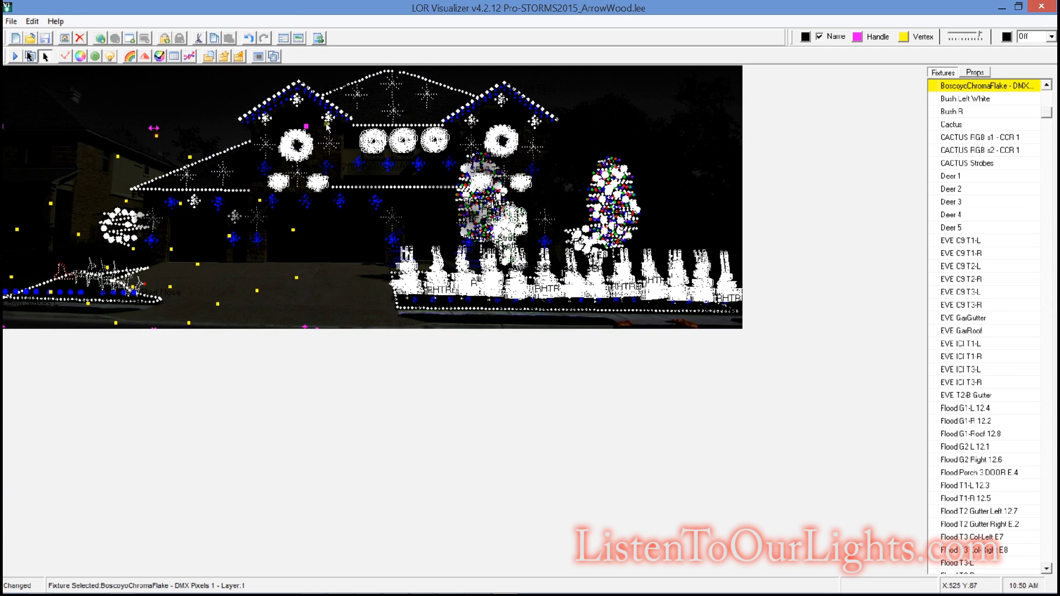
left_click_drag(307, 127, 328, 163)
left_click_drag(190, 306, 192, 291)
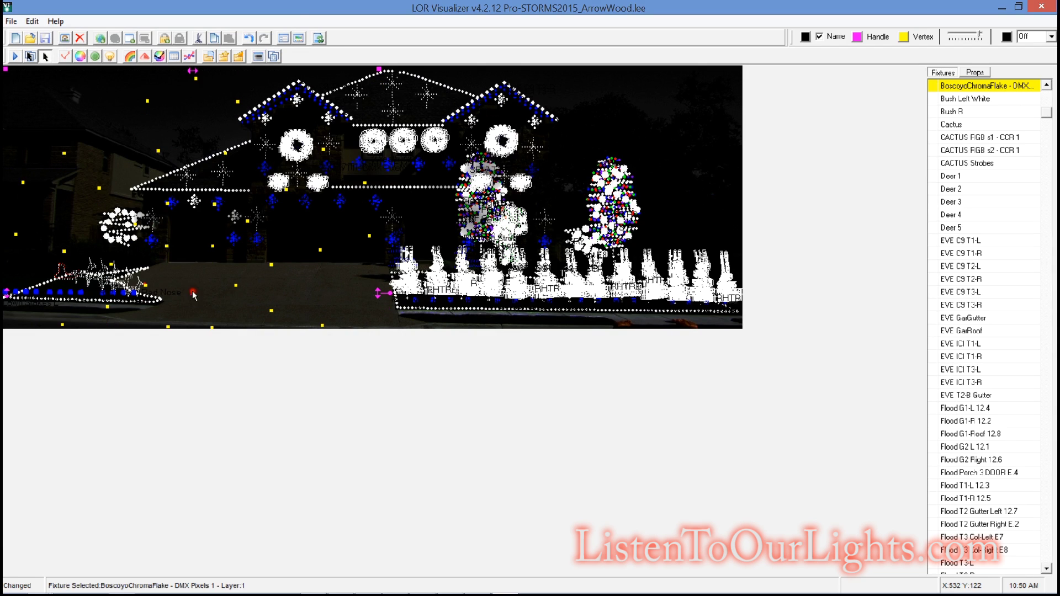
left_click_drag(378, 69, 362, 97)
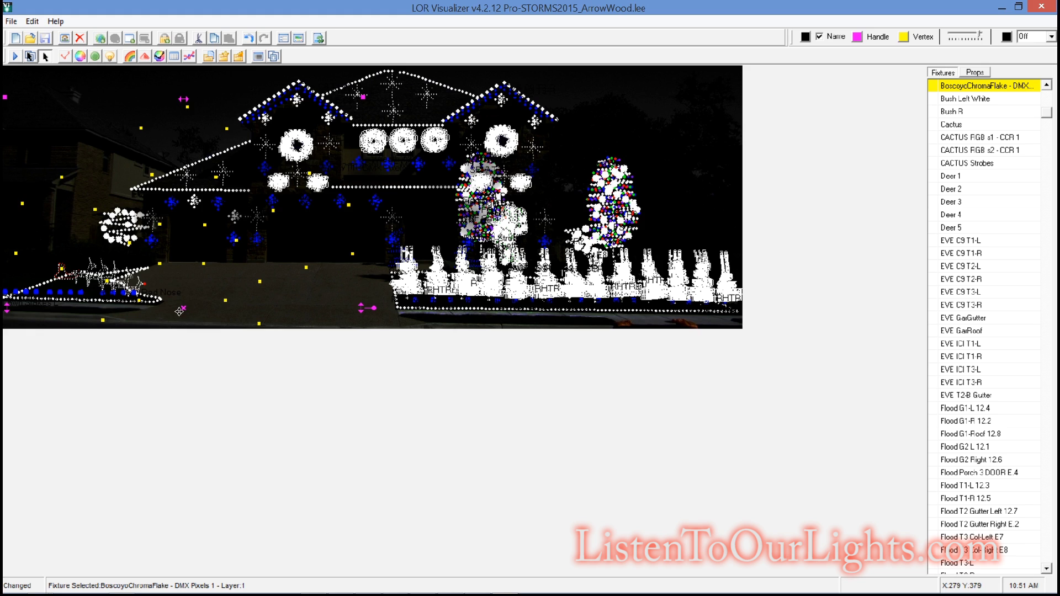
left_click_drag(181, 305, 186, 277)
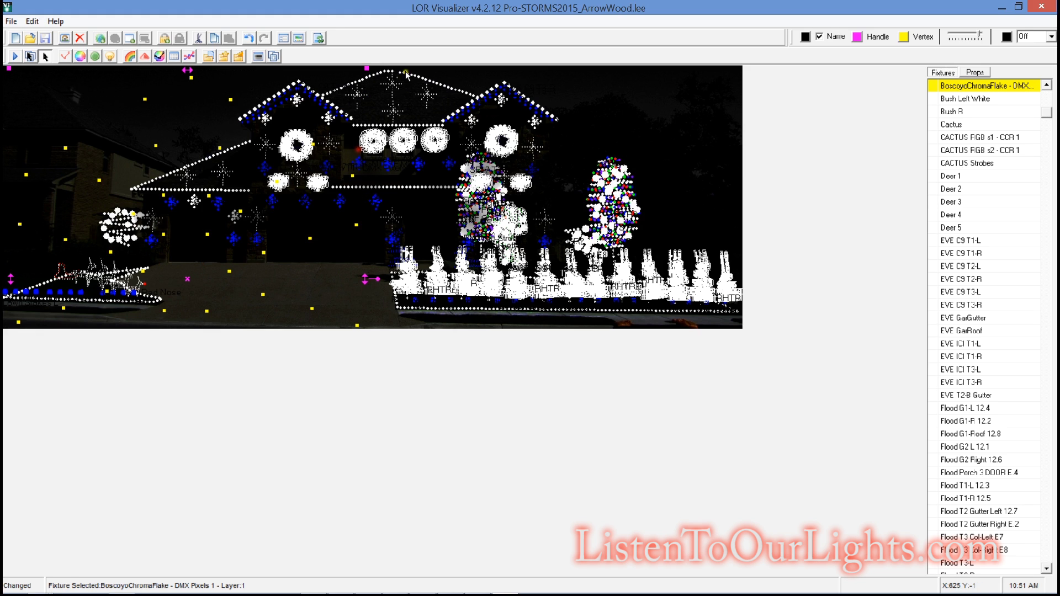
left_click_drag(377, 68, 356, 101)
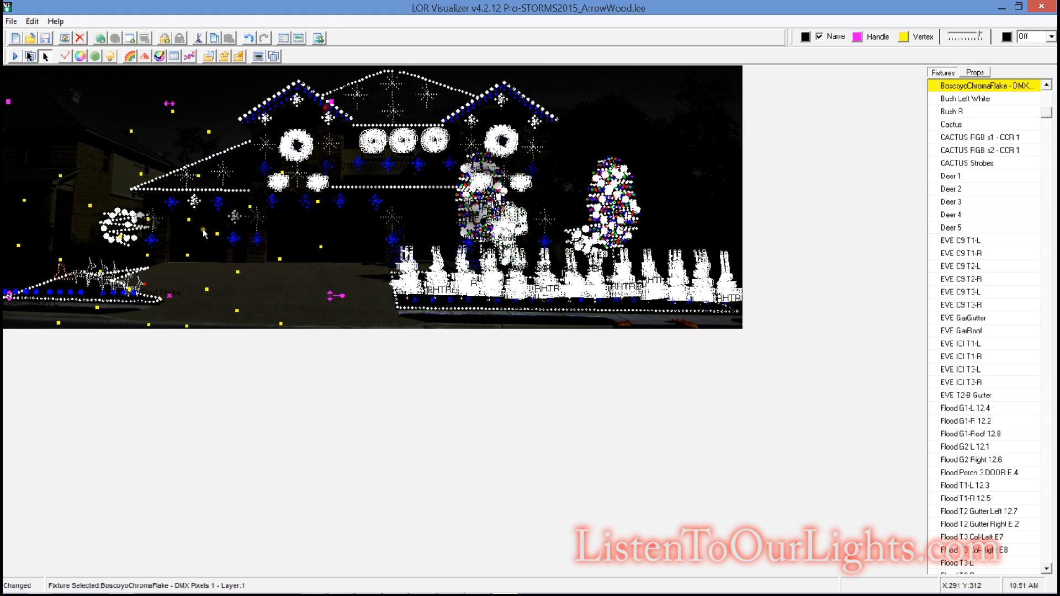
left_click_drag(171, 295, 185, 263)
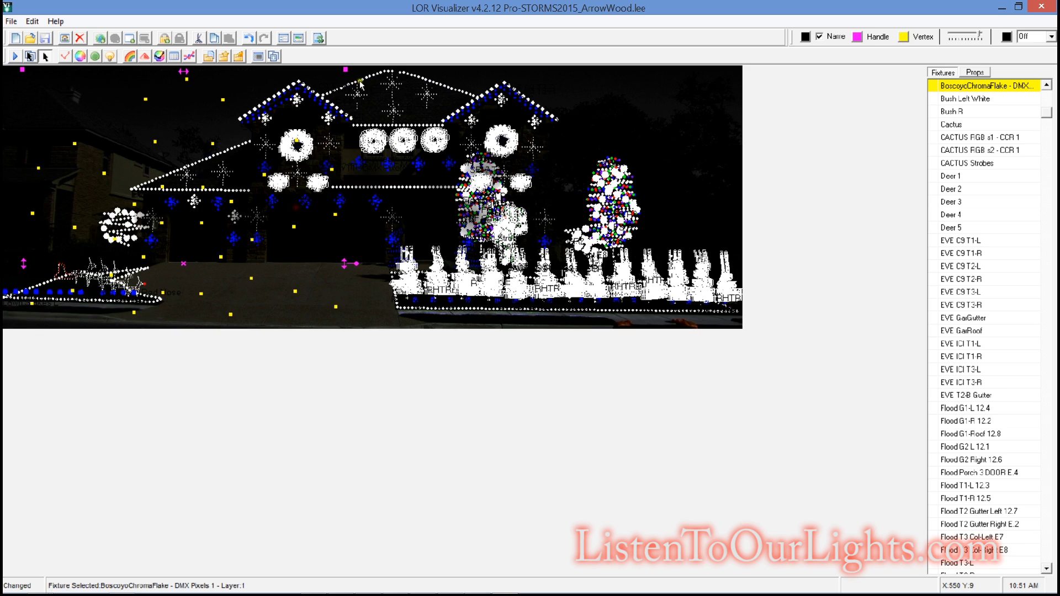
left_click_drag(345, 69, 293, 128)
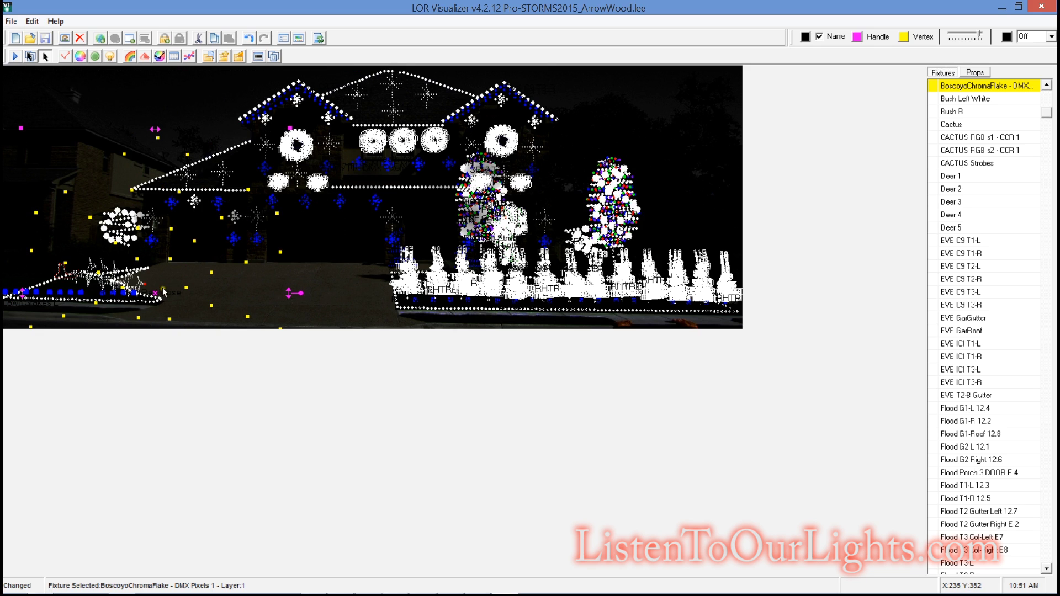
left_click_drag(157, 294, 177, 235)
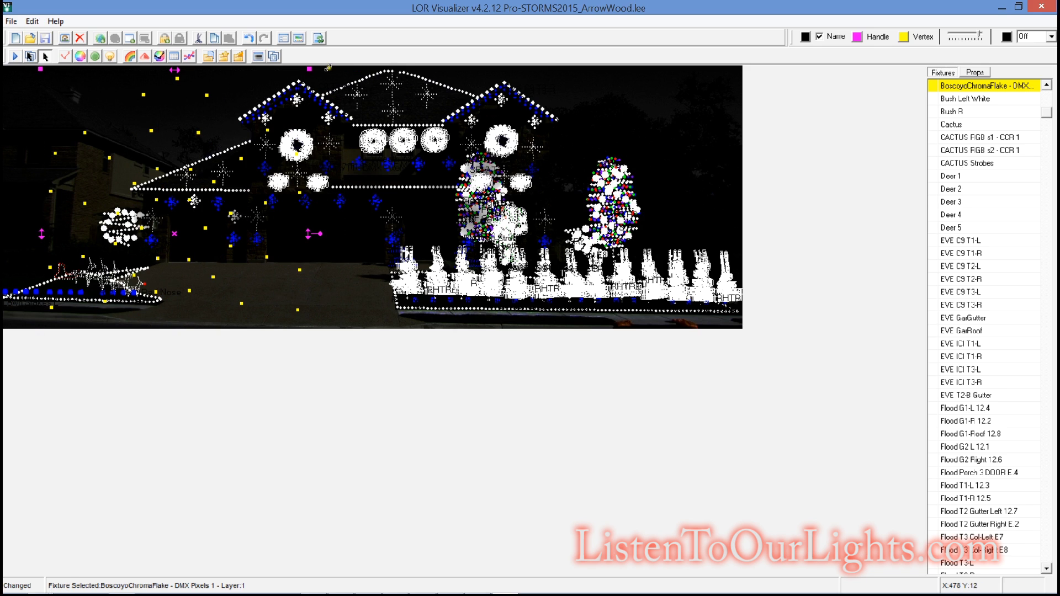
left_click_drag(307, 69, 264, 126)
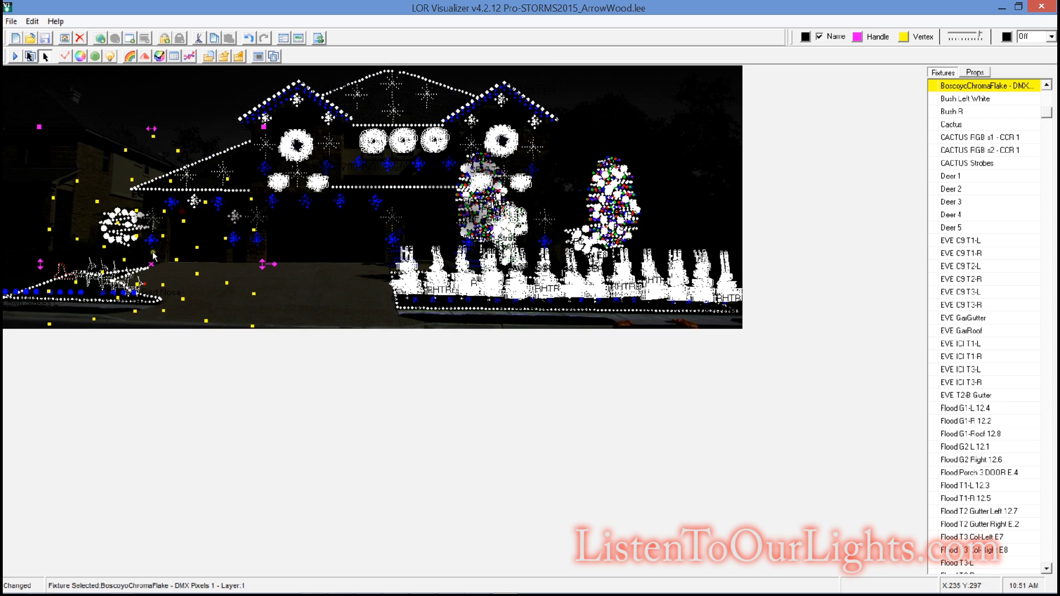
left_click_drag(150, 261, 152, 189)
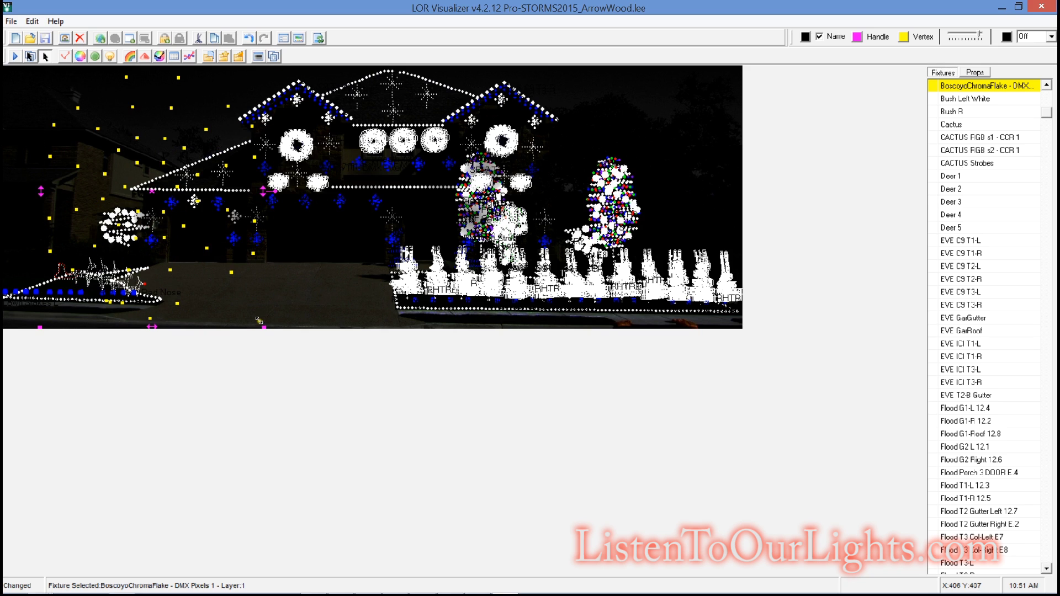
left_click_drag(258, 319, 175, 176)
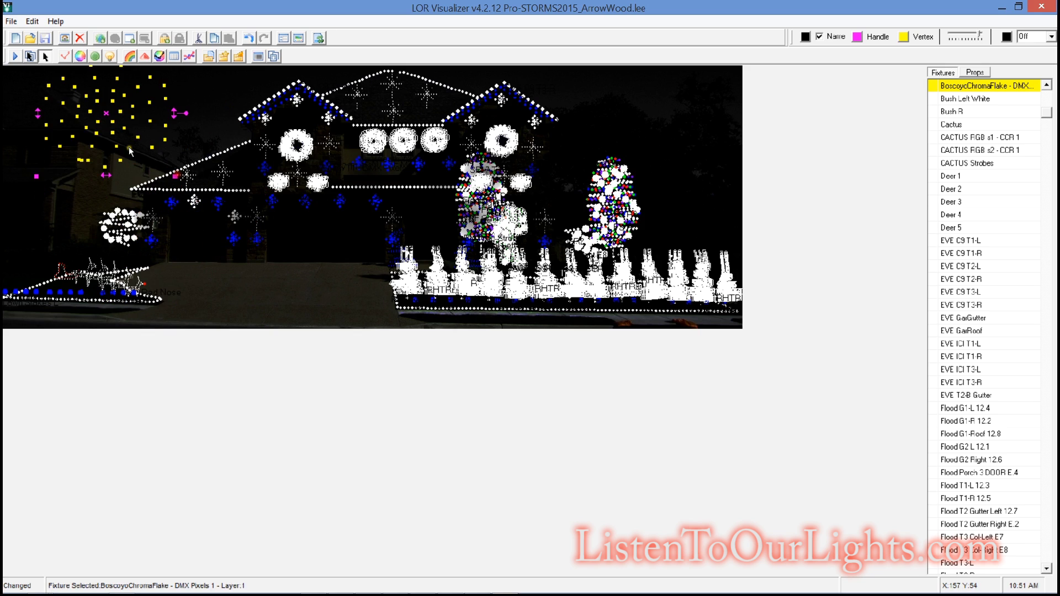
left_click_drag(107, 112, 103, 135)
left_click_drag(168, 74, 295, 101)
left_click(161, 122)
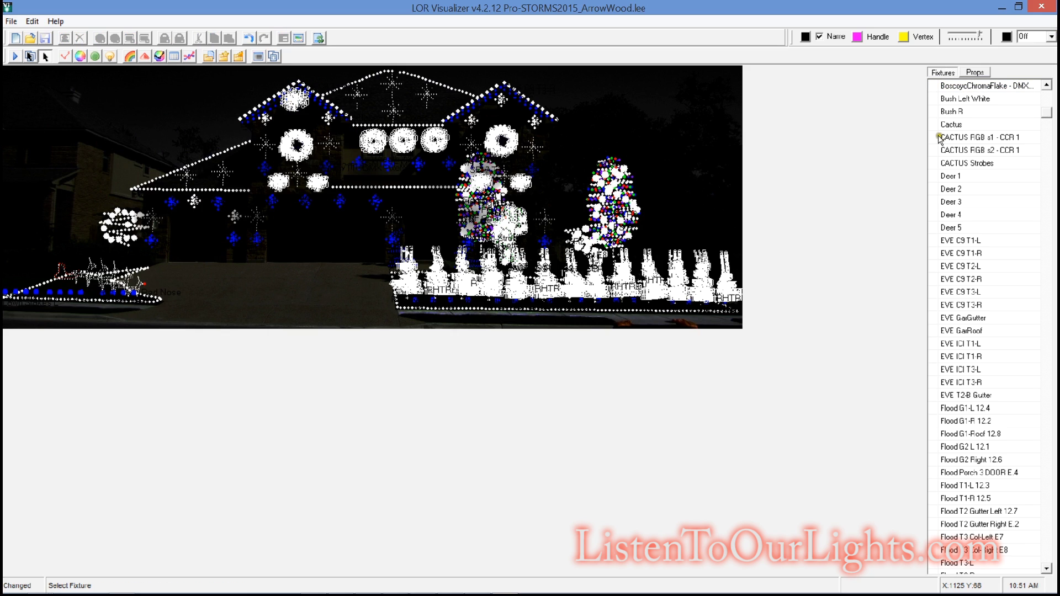
left_click(981, 85)
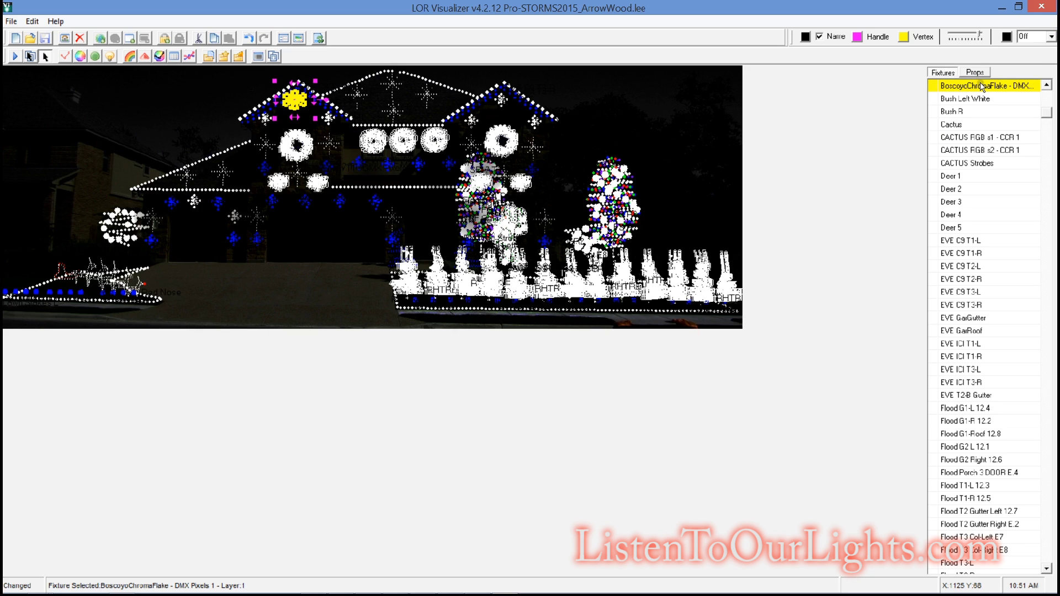
double_click(980, 86)
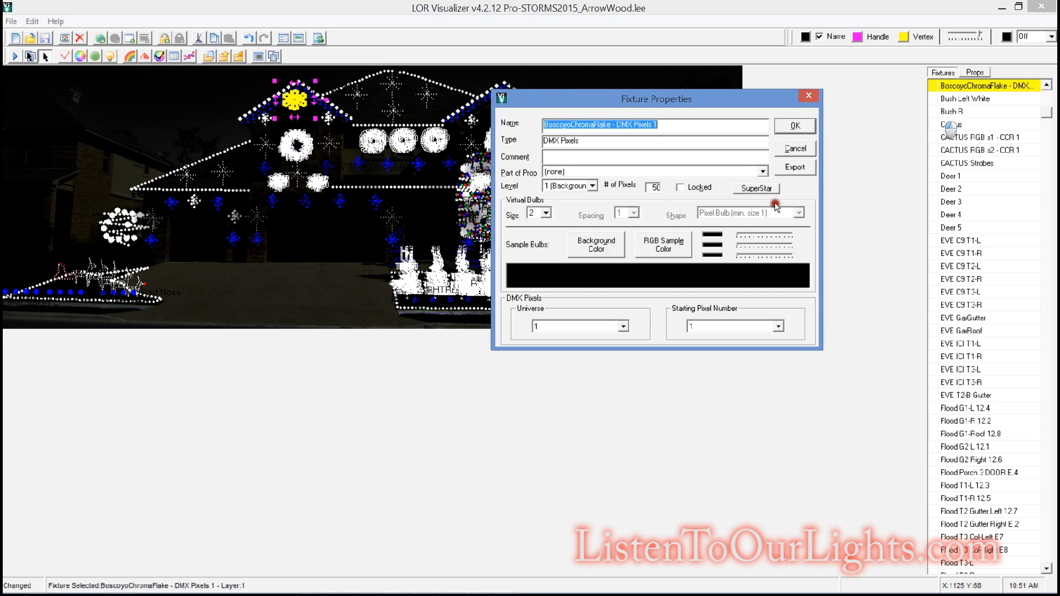
Step: Name the snowflake fixture T1-T and assign it to Universe 19
type("T1-T")
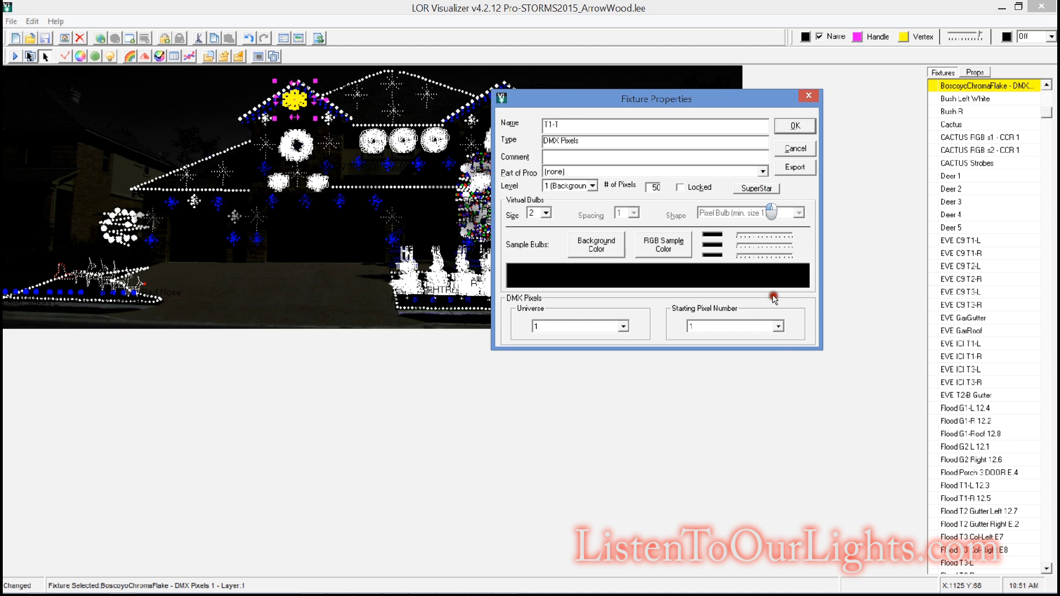
left_click(622, 326)
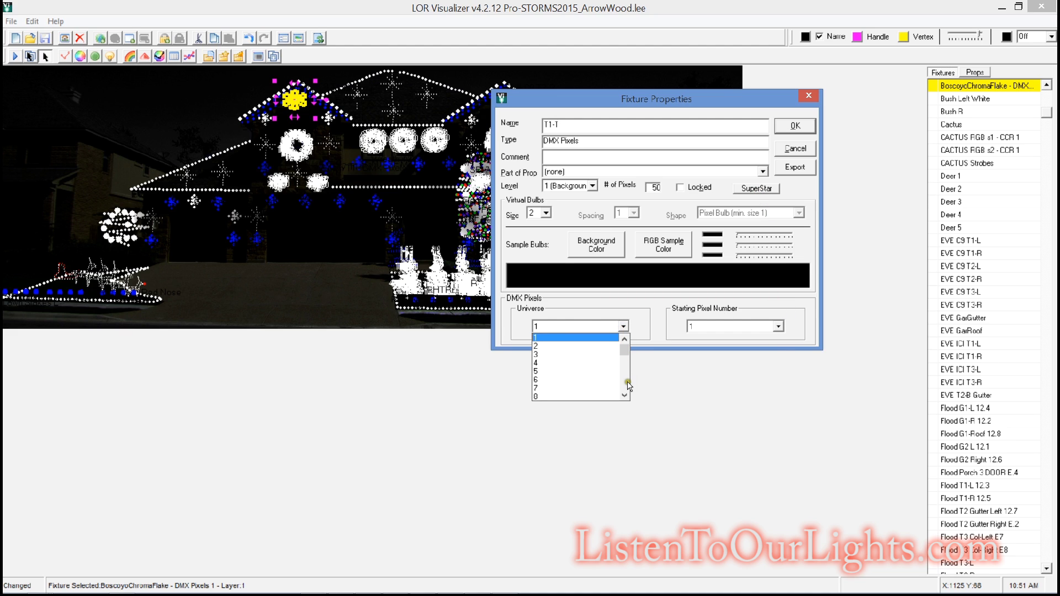
scroll(623, 384, "down", 5)
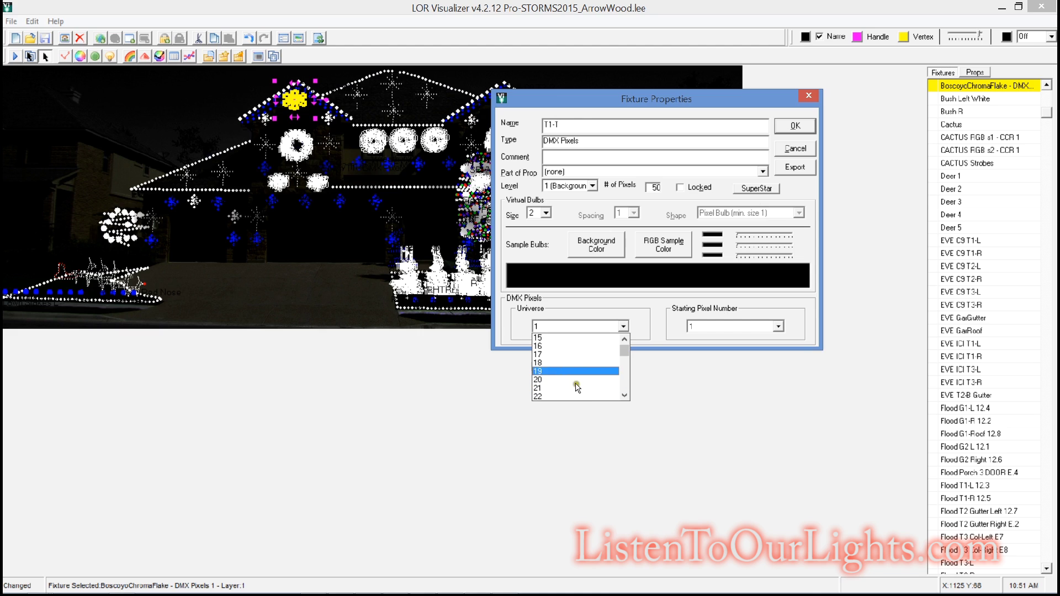
left_click(554, 372)
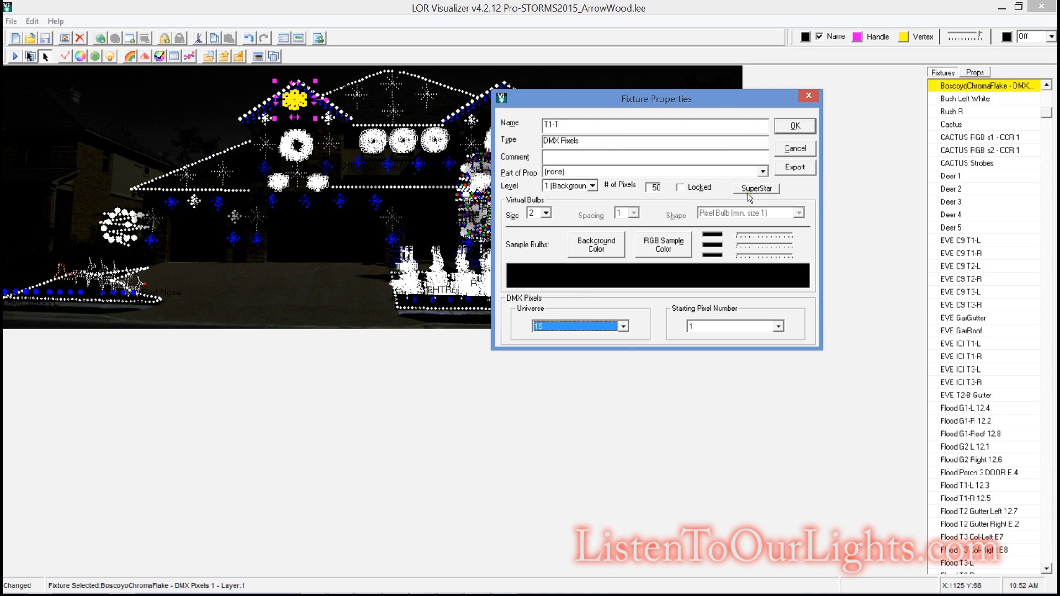
left_click(795, 125)
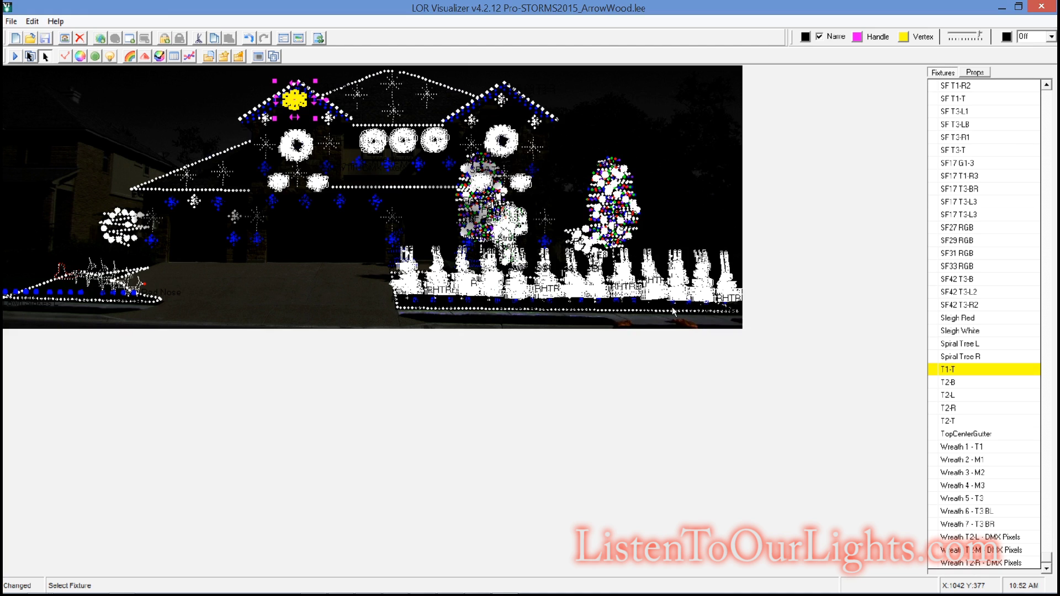
key("alt+Tab")
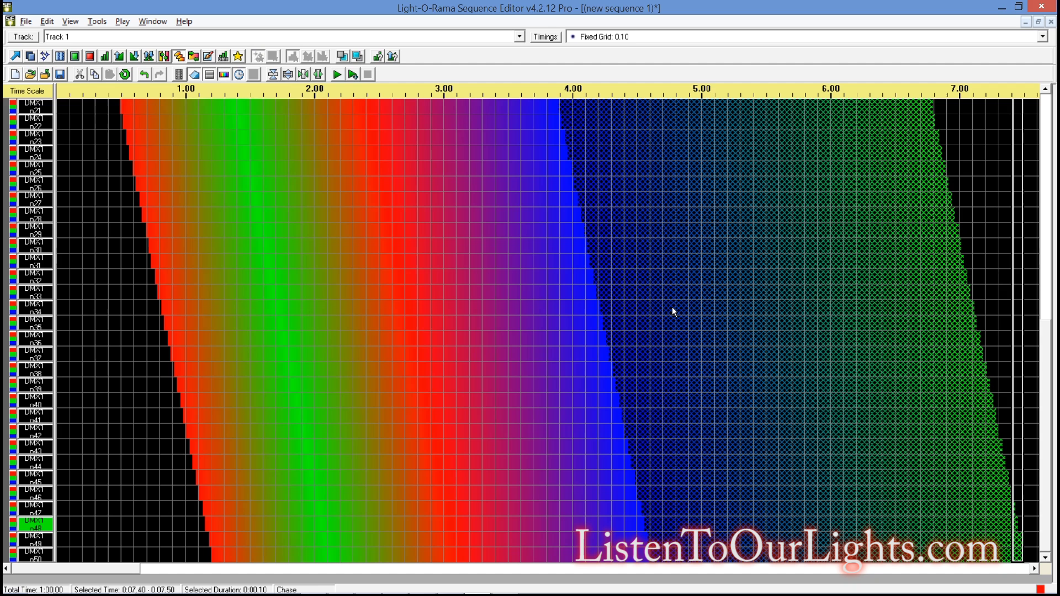
Step: Collapse DMX1 and insert a new device below it
scroll(204, 184, "up", 10)
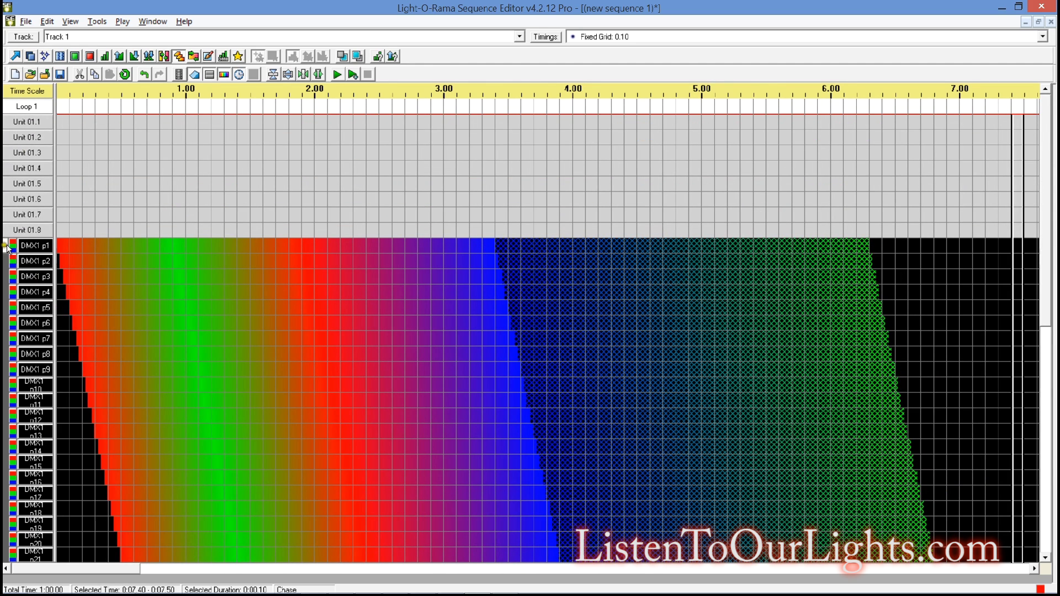
left_click(5, 245)
right_click(33, 247)
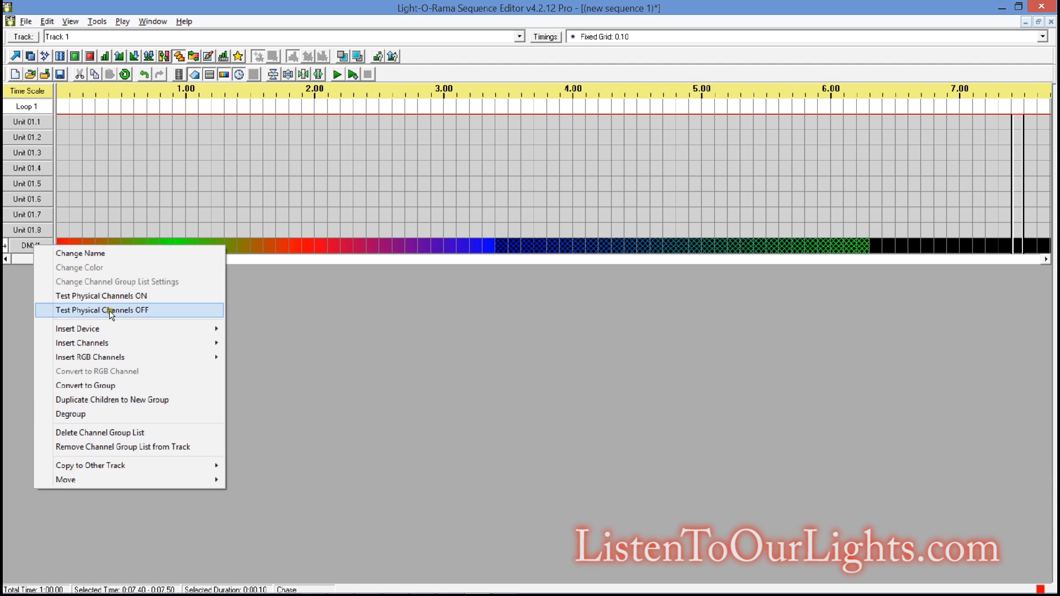
mouse_move(105, 345)
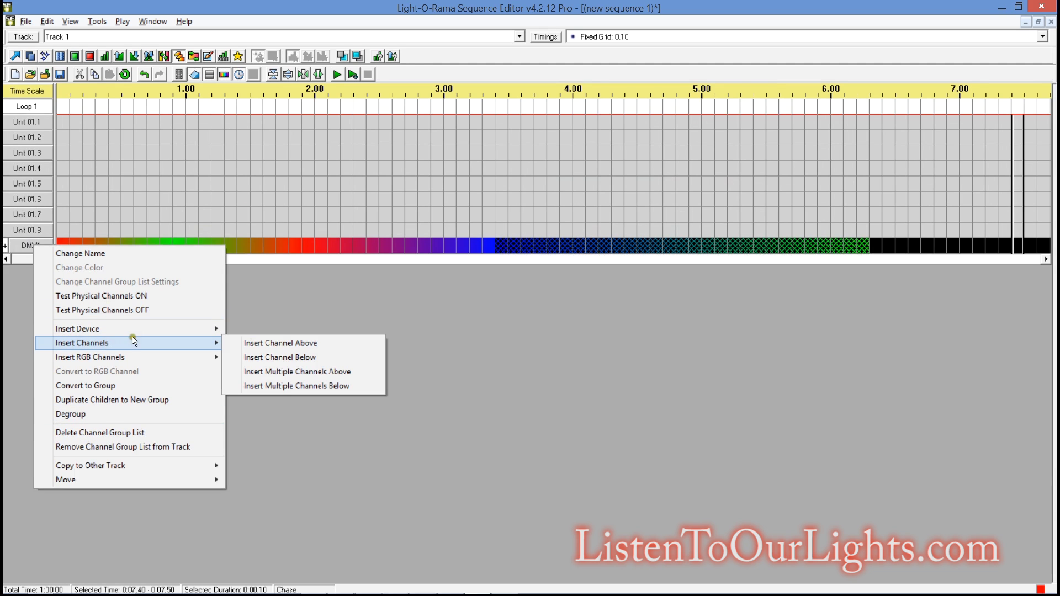
mouse_move(156, 329)
left_click(290, 343)
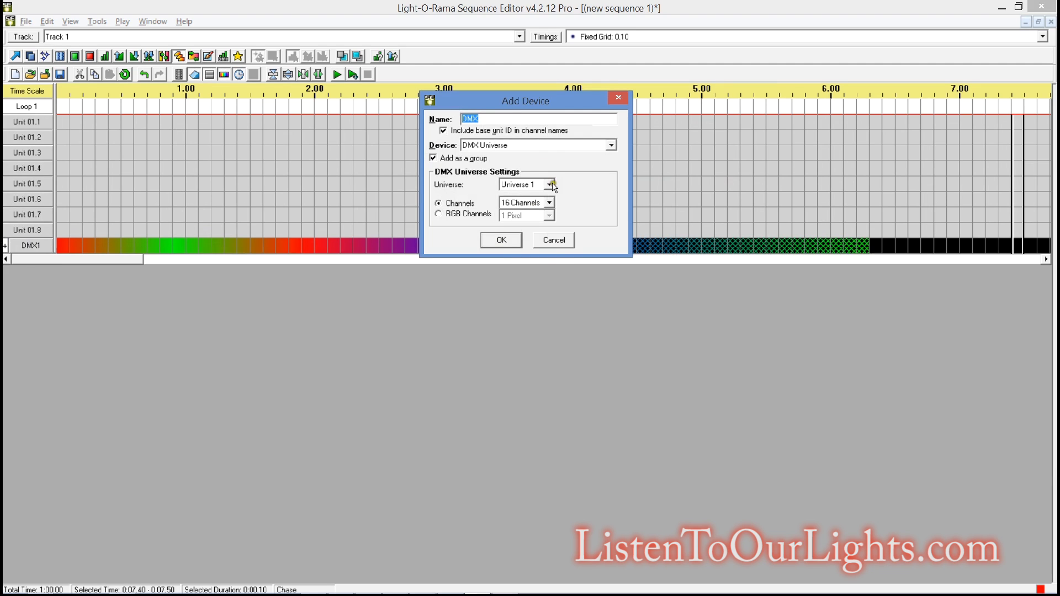
Step: Configure the new device as Universe 19 with 50 RGB pixels
left_click(550, 185)
left_click(551, 236)
left_click(550, 236)
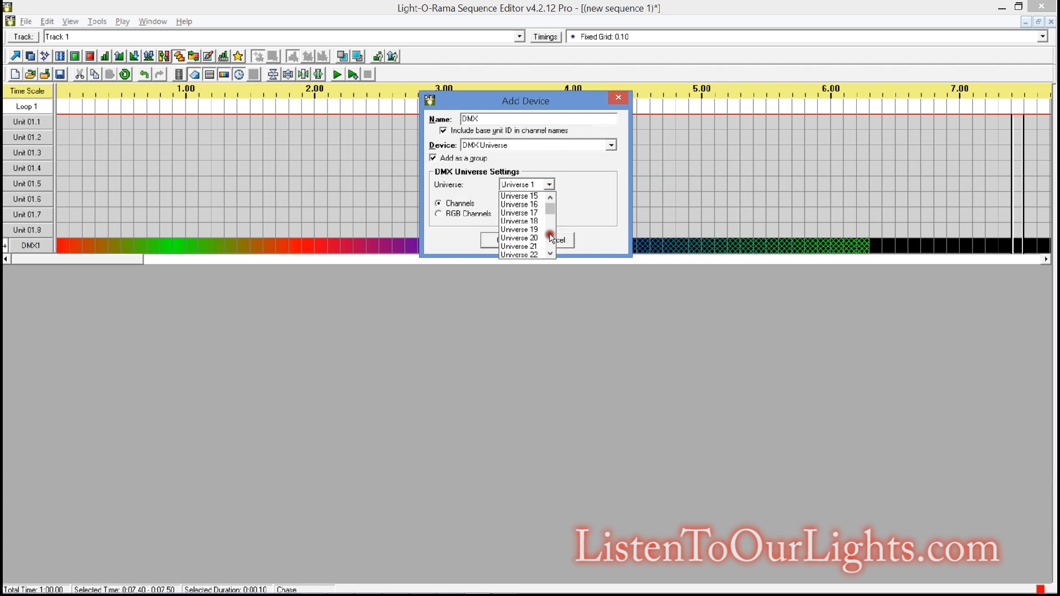
left_click(532, 229)
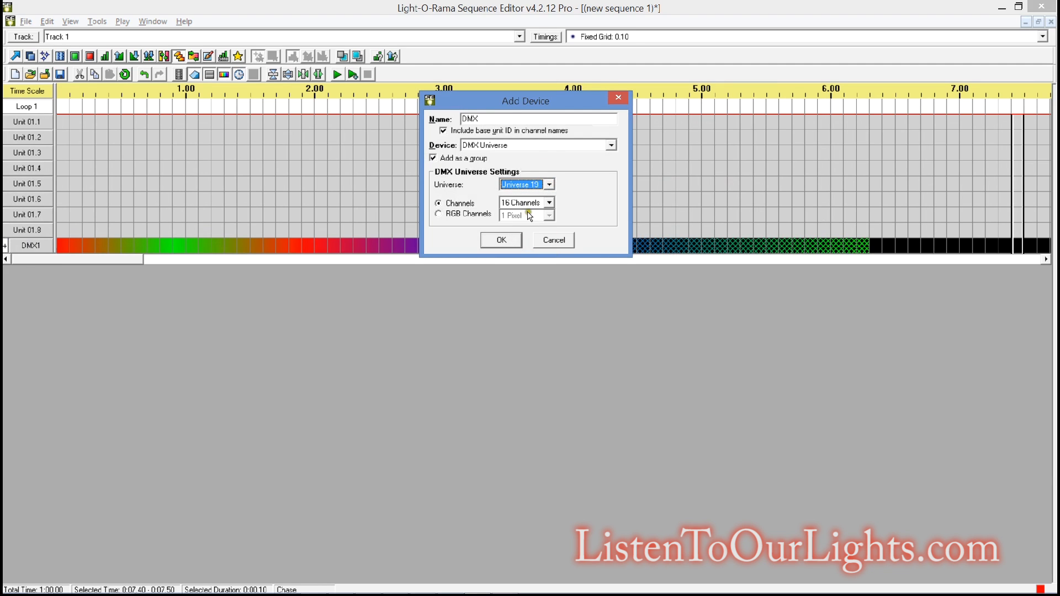
left_click(466, 214)
left_click(550, 215)
left_click(552, 272)
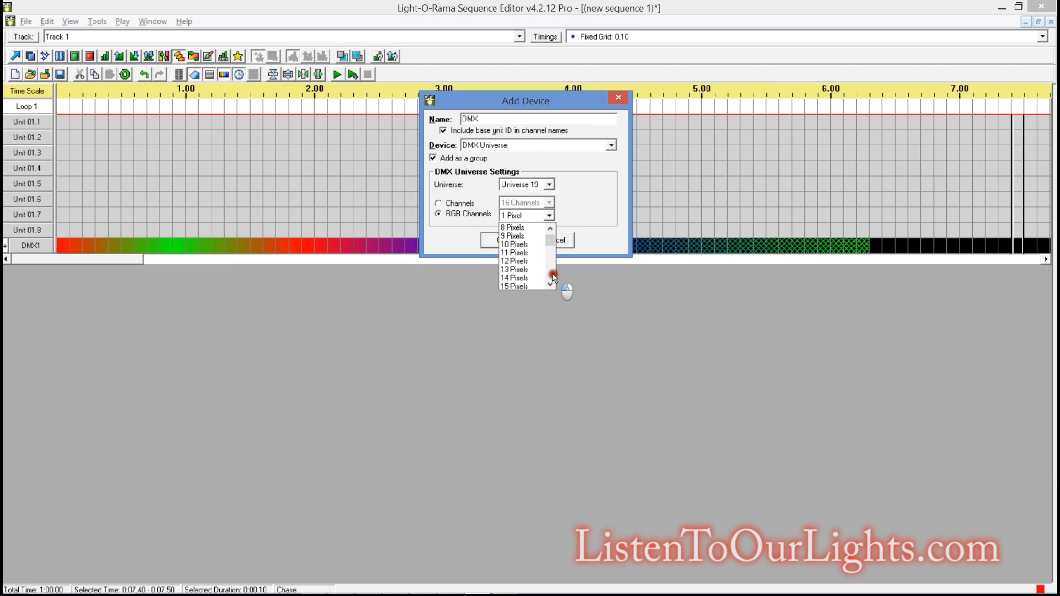
left_click(552, 273)
left_click(552, 273)
left_click(551, 273)
left_click(551, 274)
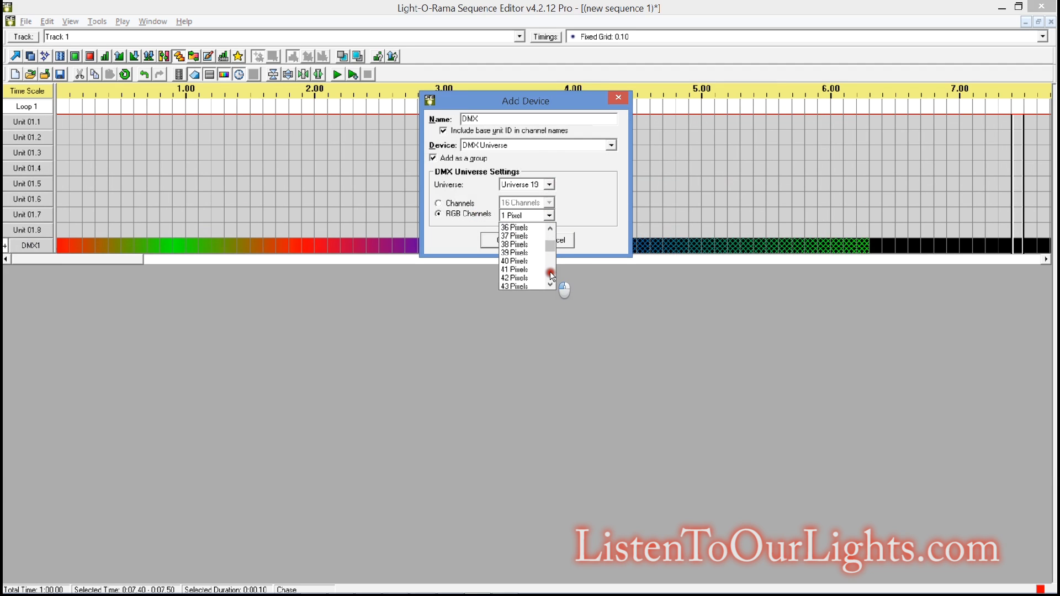
left_click(551, 273)
left_click(516, 285)
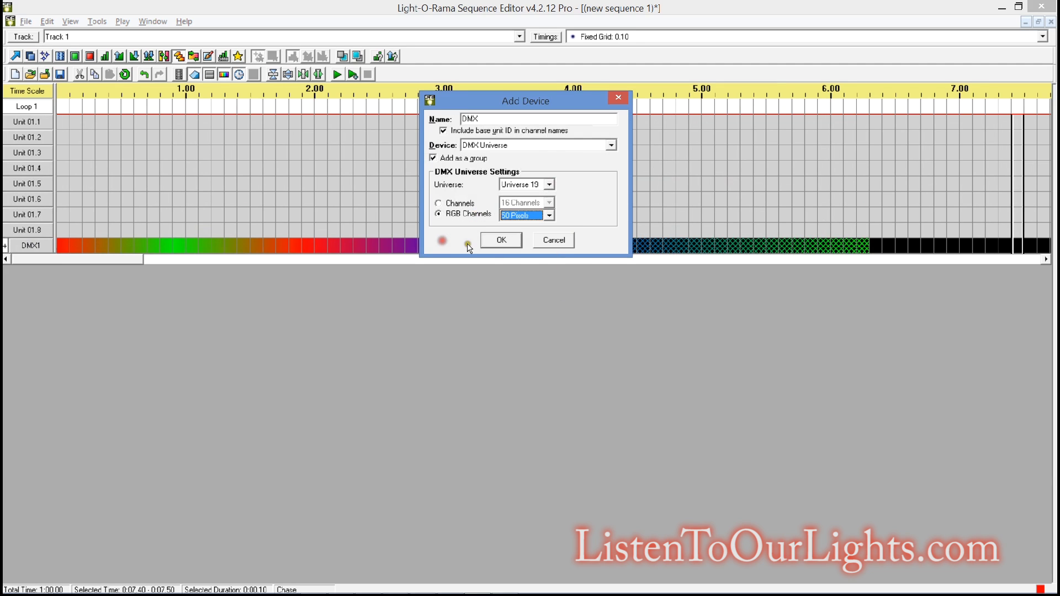
left_click(497, 240)
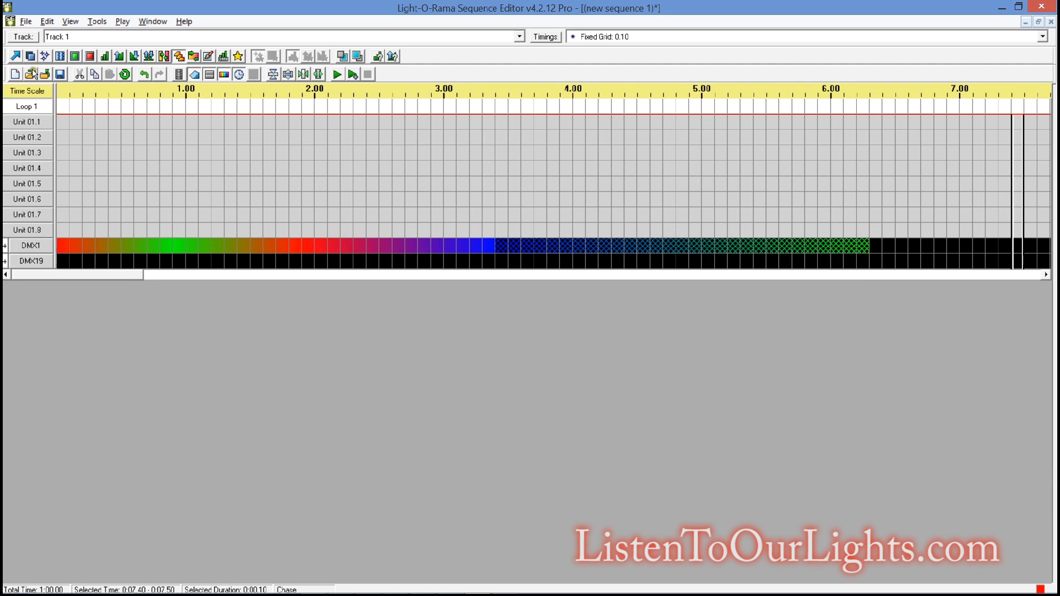
Step: Copy DMX1's effects from 0 to 6.50 s and paste them into DMX19
left_click(15, 56)
left_click_drag(62, 245, 887, 248)
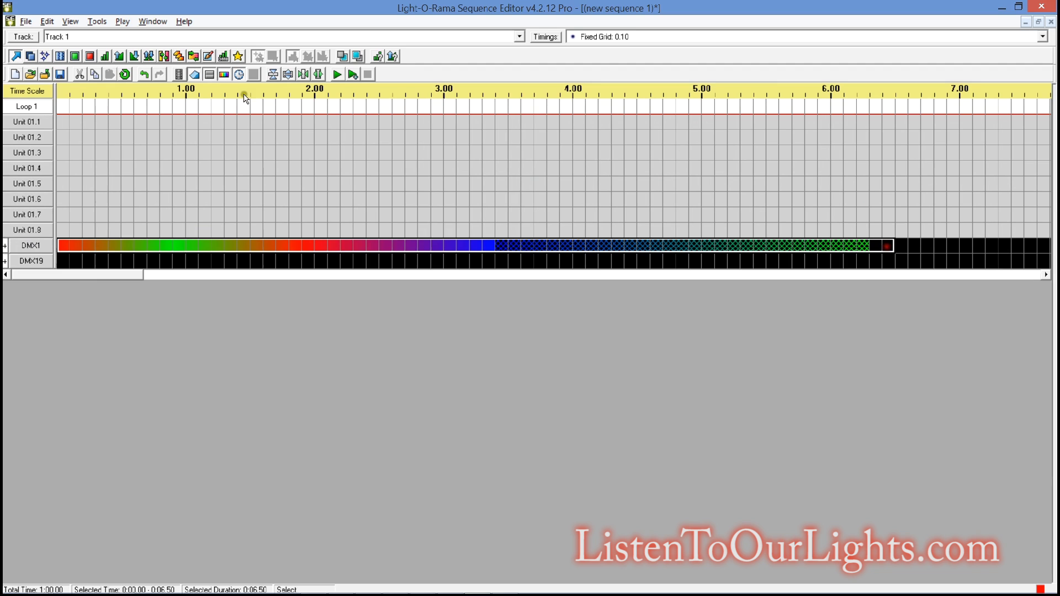
left_click(94, 77)
left_click(61, 261)
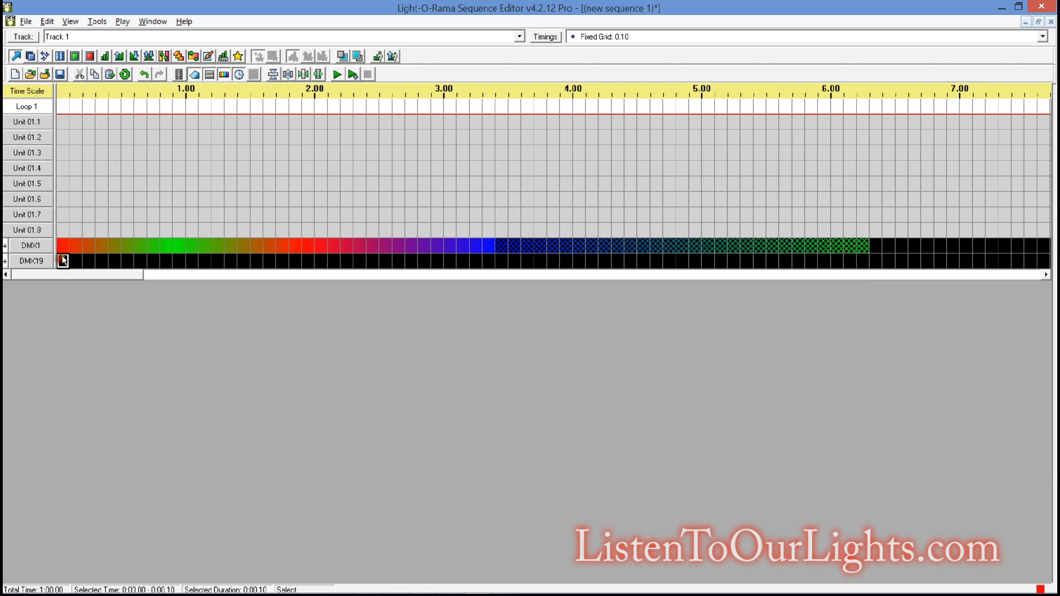
left_click(109, 75)
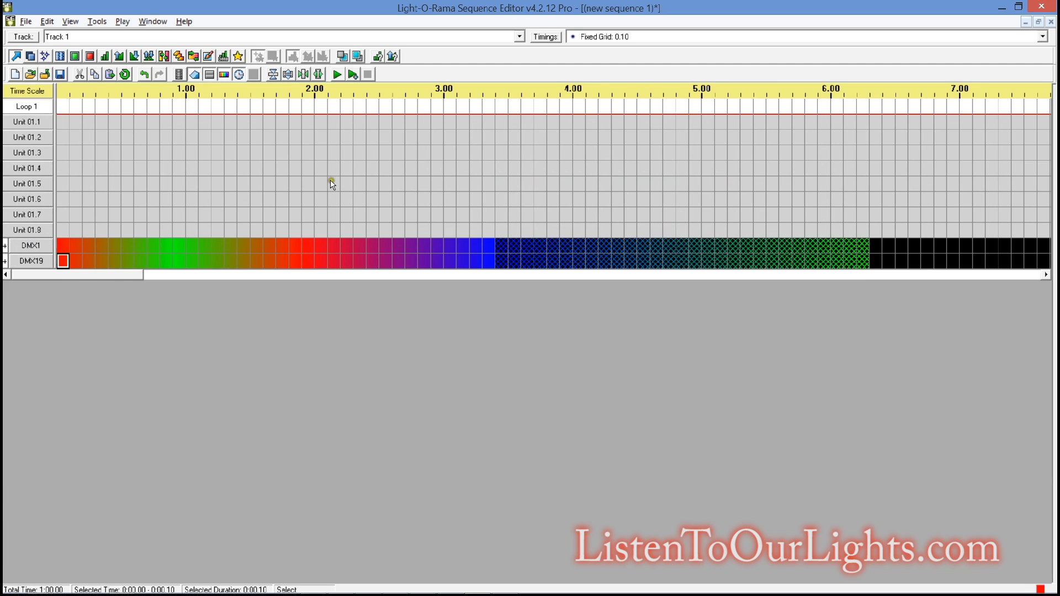
key("alt+Tab")
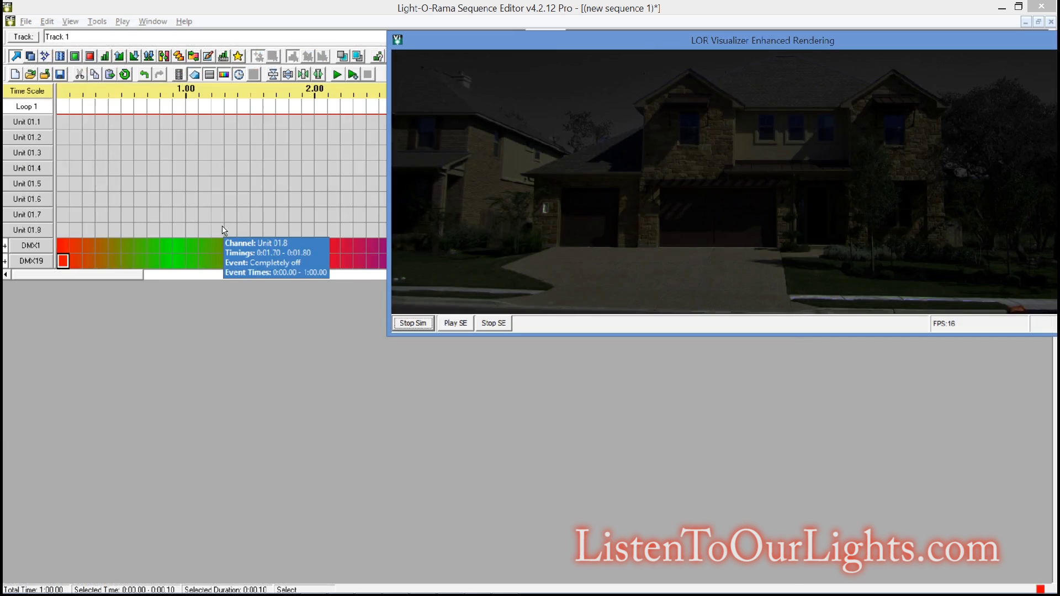
Step: Play the sequence in the Enhanced Rendering window, then close that window
left_click_drag(729, 41, 429, 60)
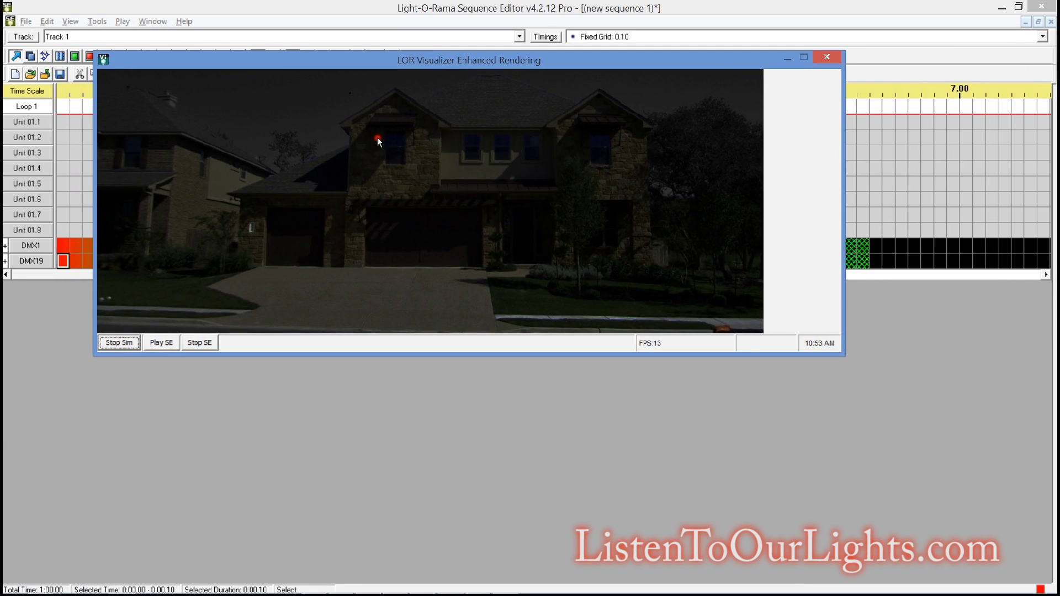
left_click(161, 346)
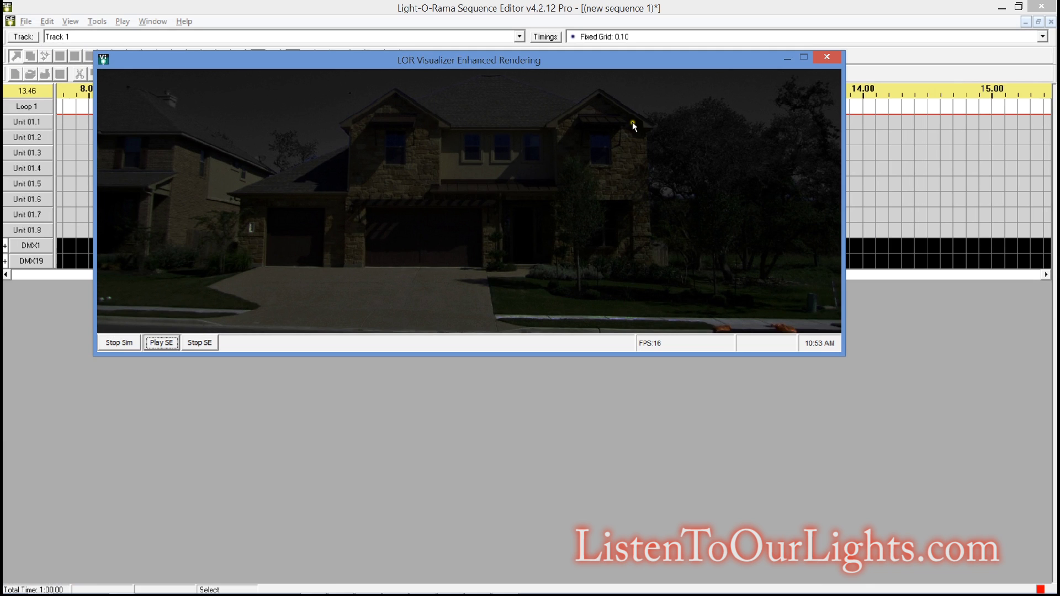
left_click(826, 56)
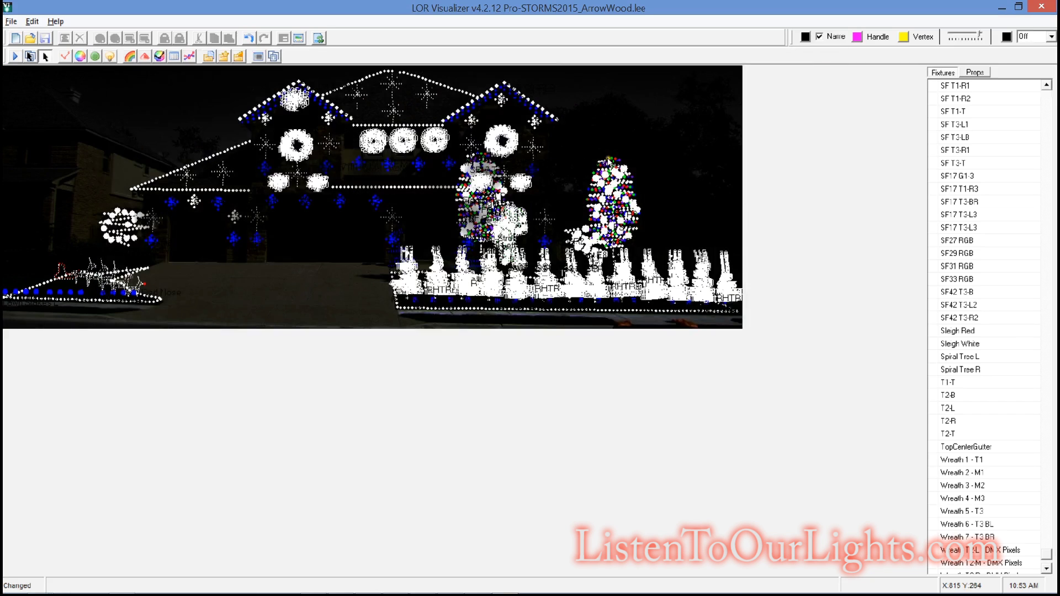
mouse_move(486, 272)
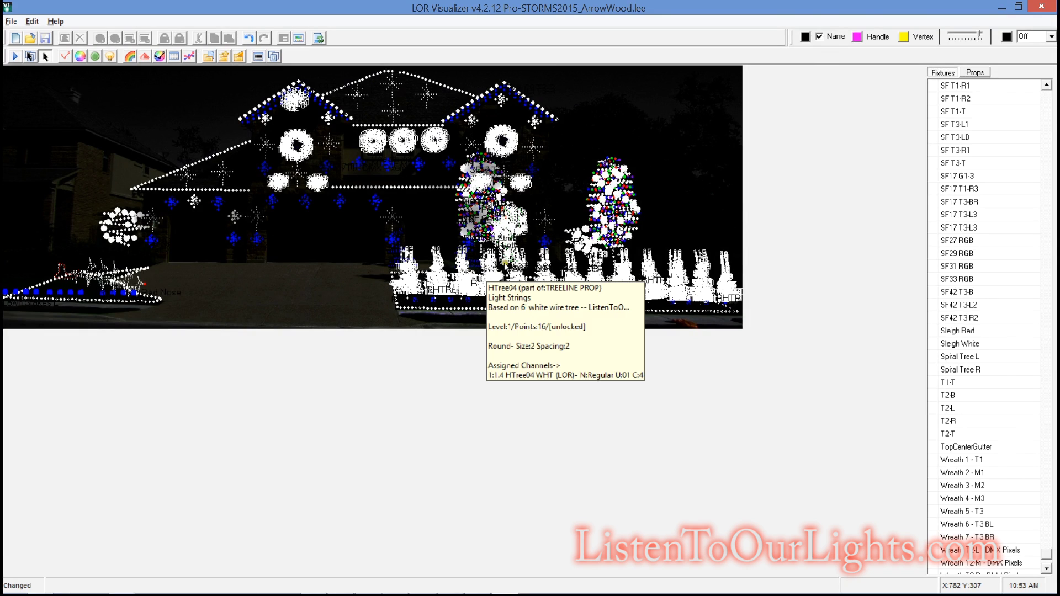
mouse_move(432, 576)
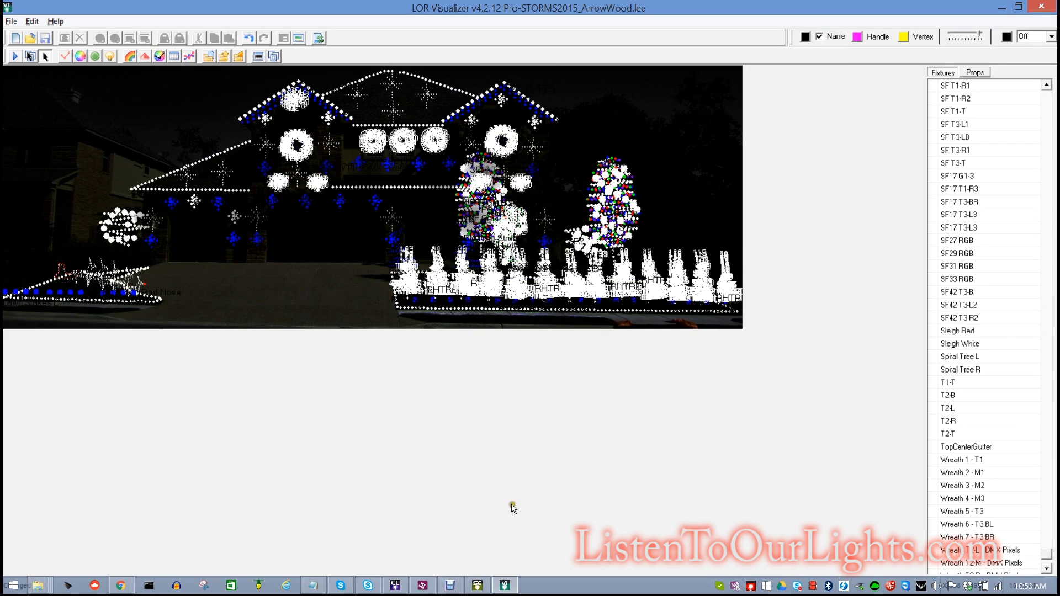